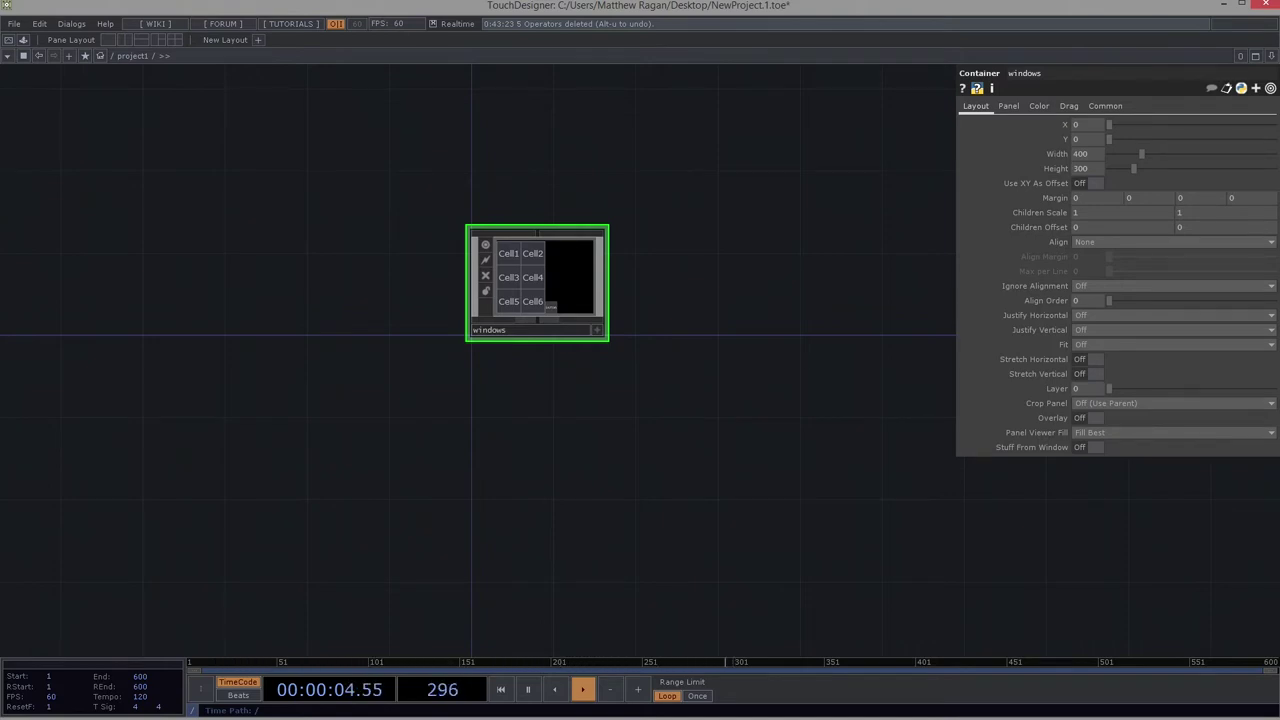
Step: Open and dismiss the operator list, then move the sketch viewer up and right
drag(546, 413, 579, 320)
key(Tab)
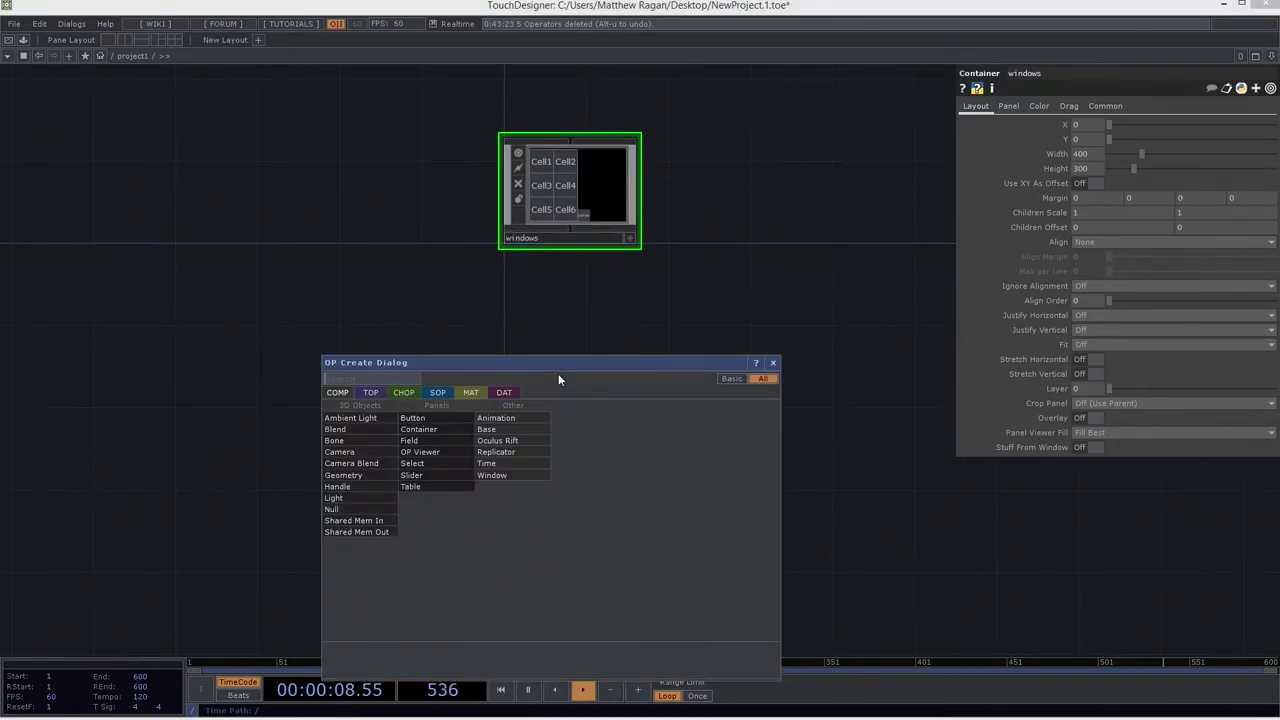
key(Escape)
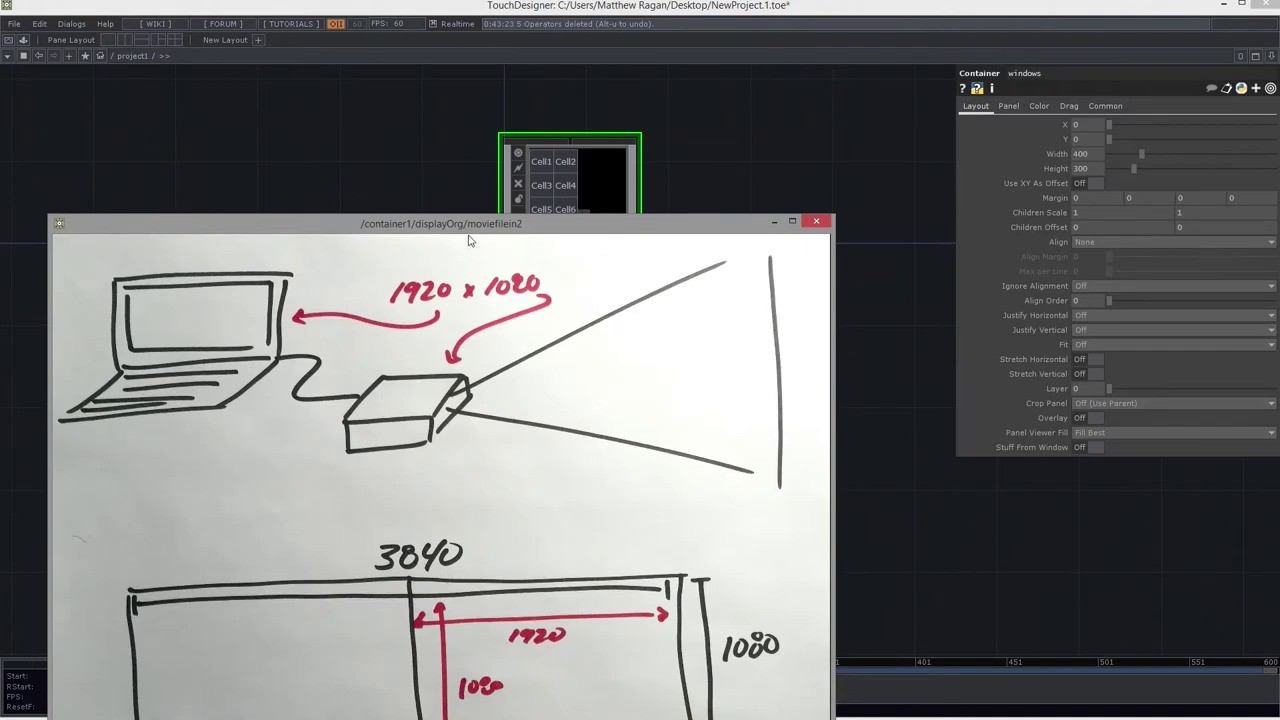
mouse_move(469, 240)
mouse_down()
mouse_move(530, 81)
mouse_move(543, 81)
mouse_up()
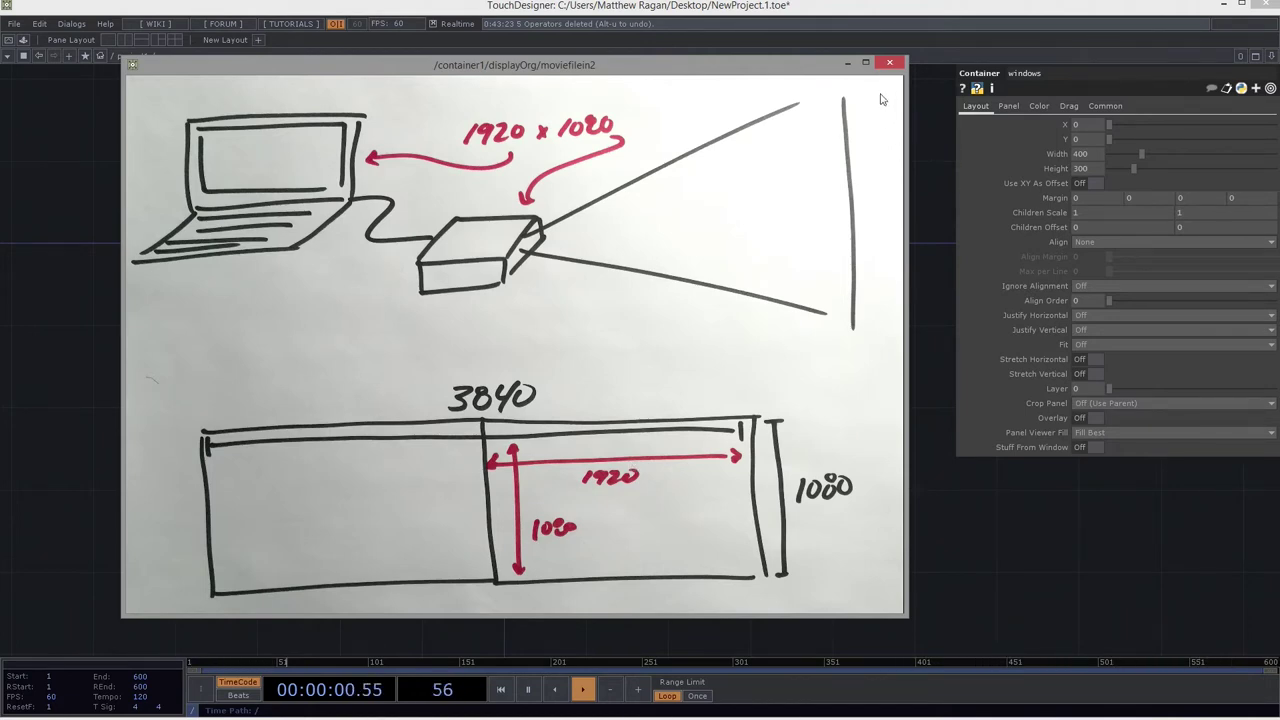
Step: Close the sketch viewer and zoom in on the windows container
click(889, 62)
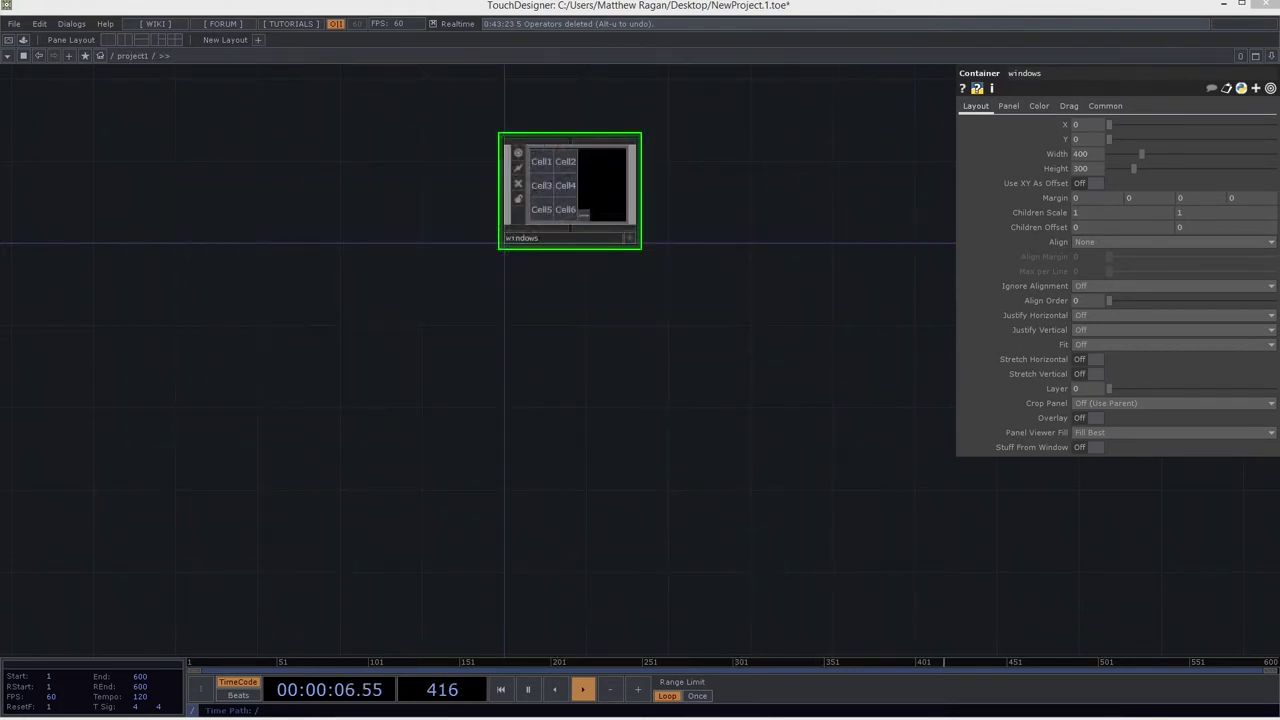
scroll(603, 290, up, 2)
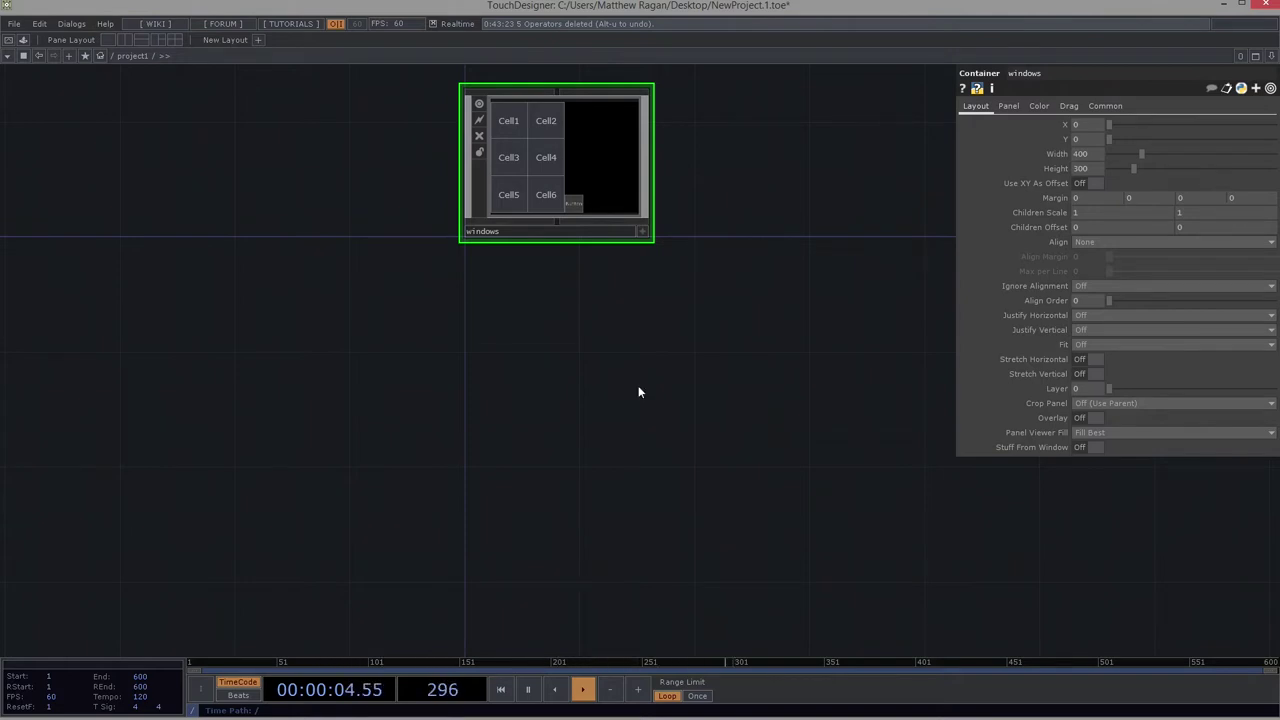
Step: Create a new Container COMP, container1, below the windows container
scroll(638, 392, down, 1)
key(Tab)
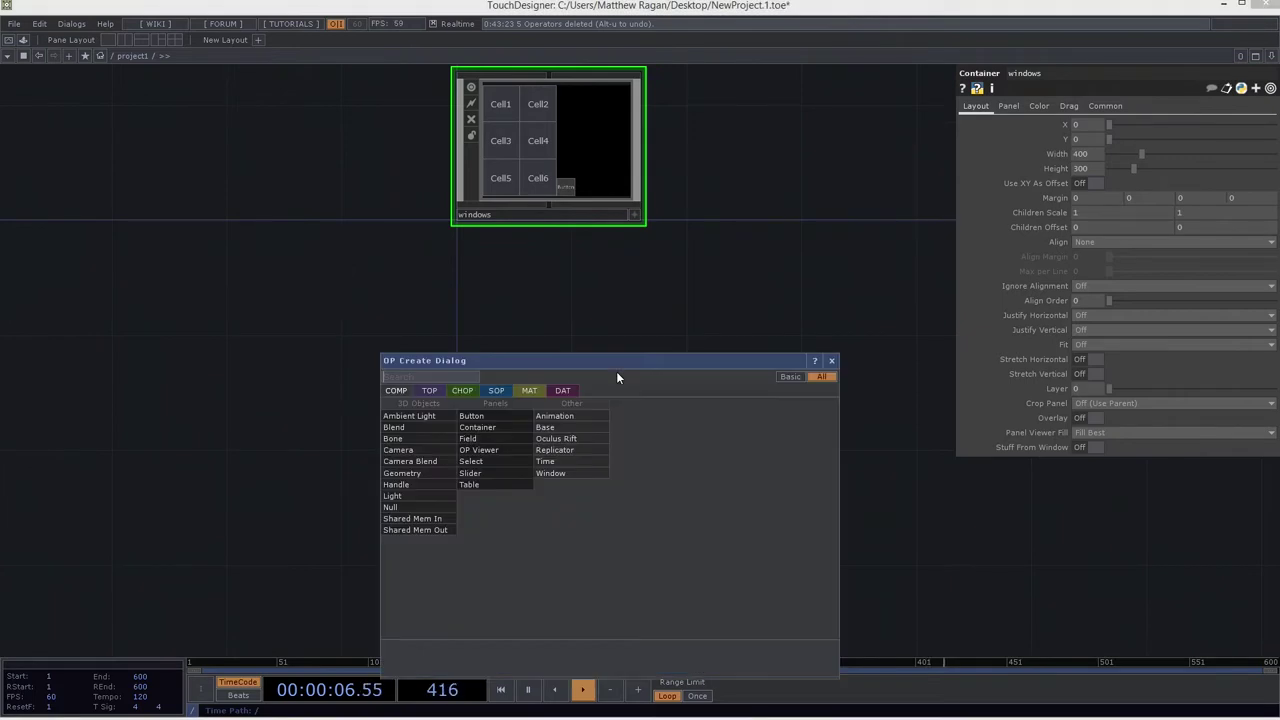
text(con)
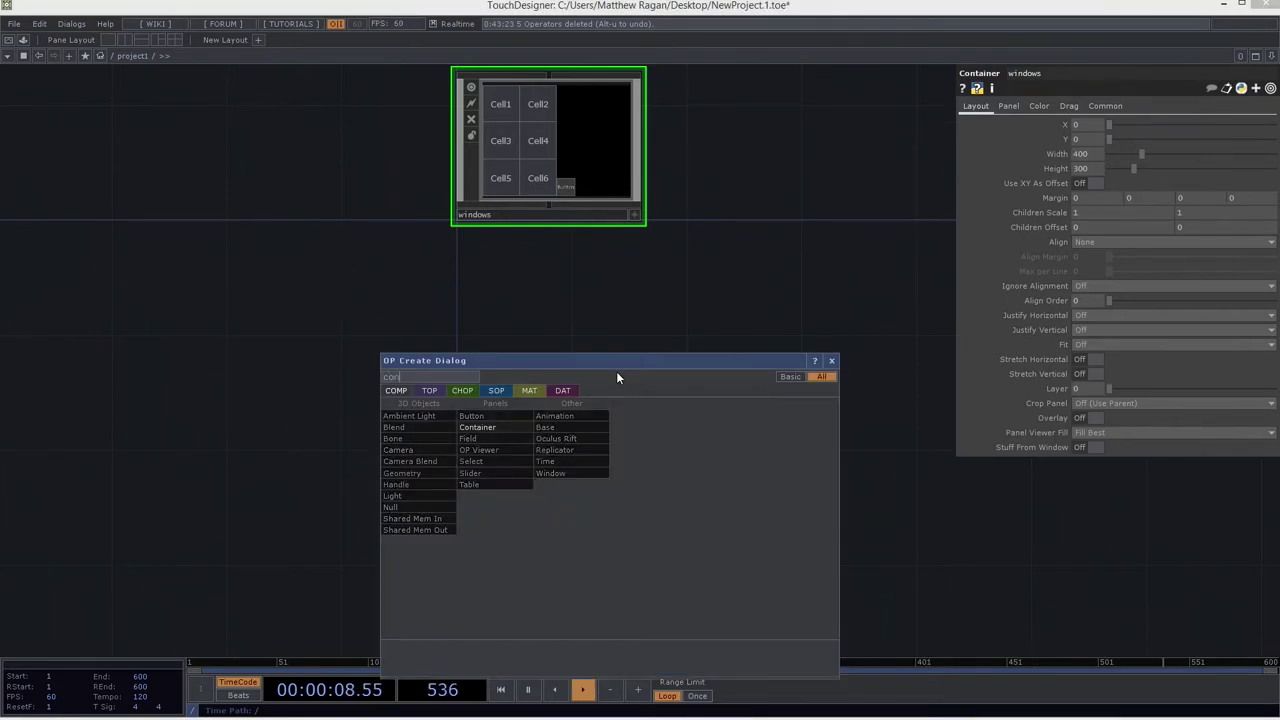
click(509, 428)
click(551, 384)
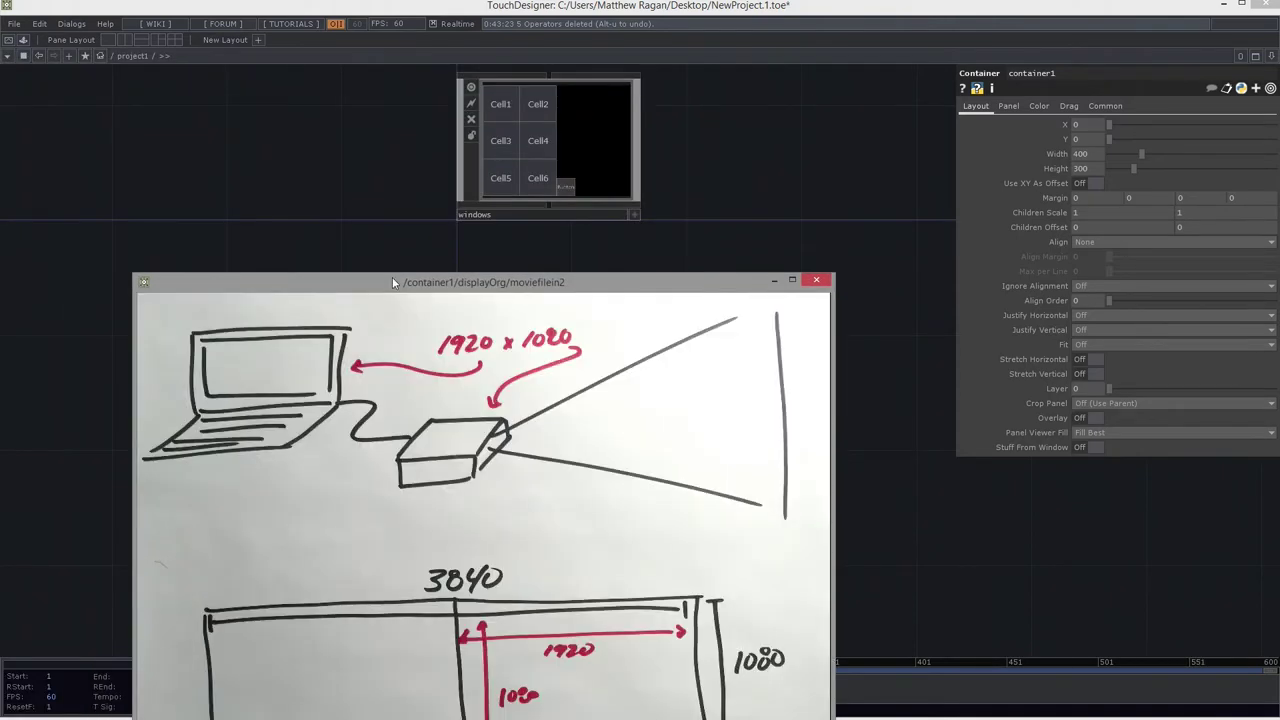
drag(394, 280, 330, 88)
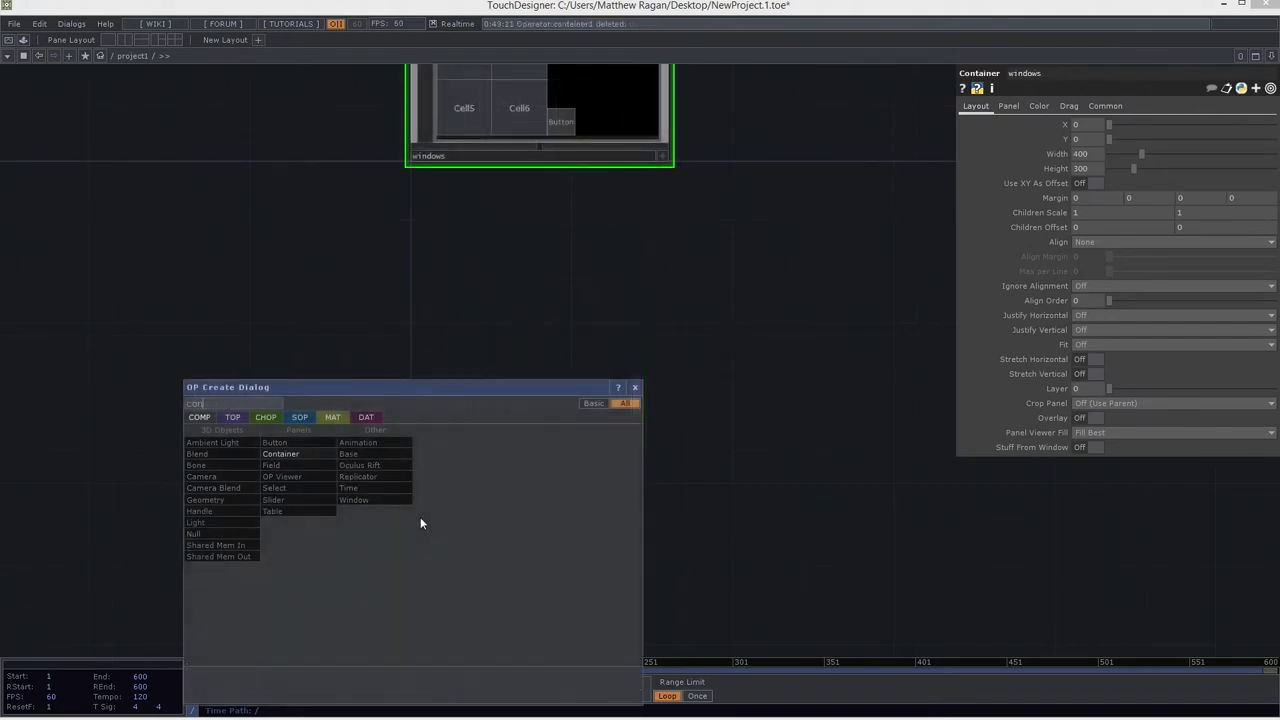
Step: Place a new Container just below the windows container
click(328, 452)
click(550, 356)
drag(543, 357, 533, 384)
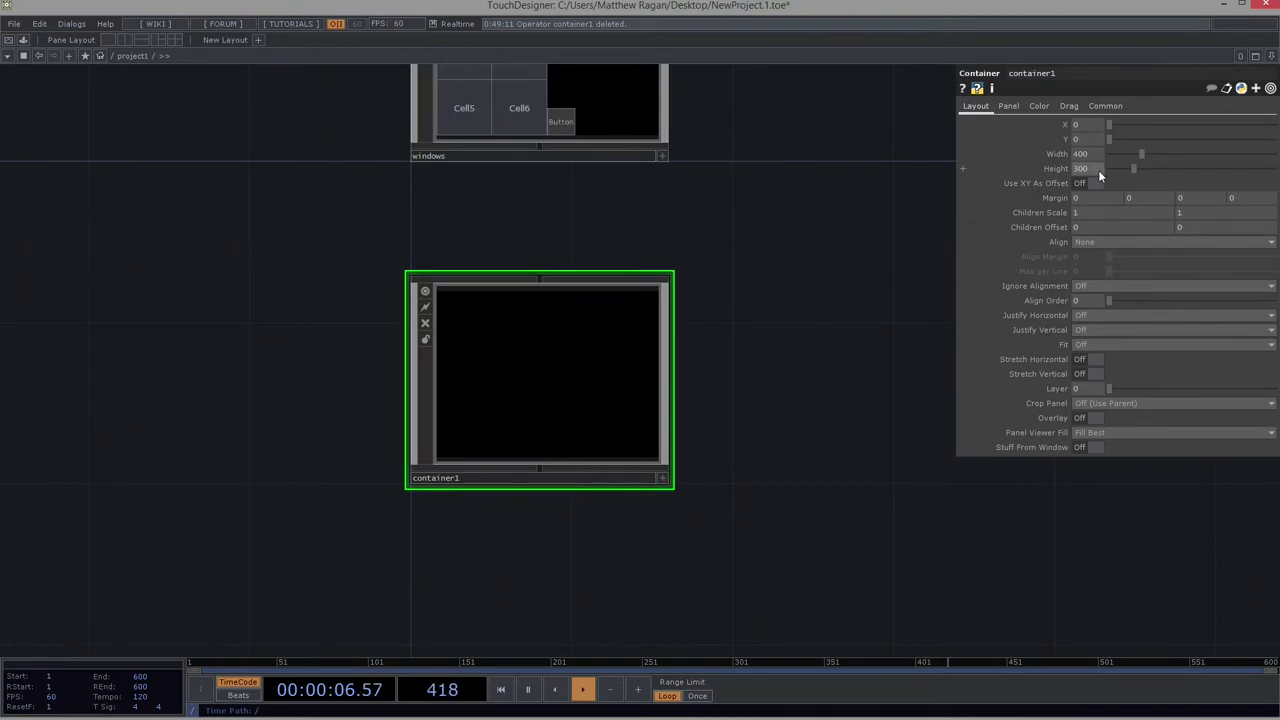
Step: Set the container's Width to 1280 and Height to 360, and reshape its node to match
click(1046, 153)
text(1280)
key(Return)
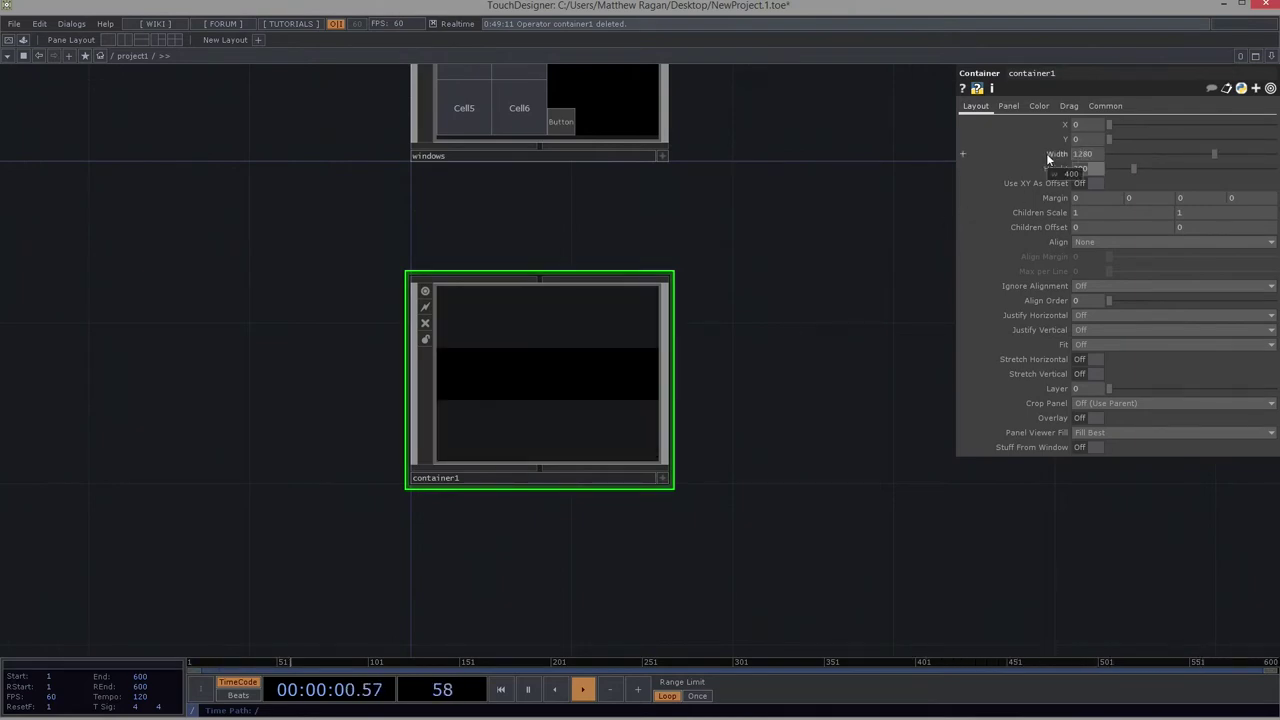
key(Return)
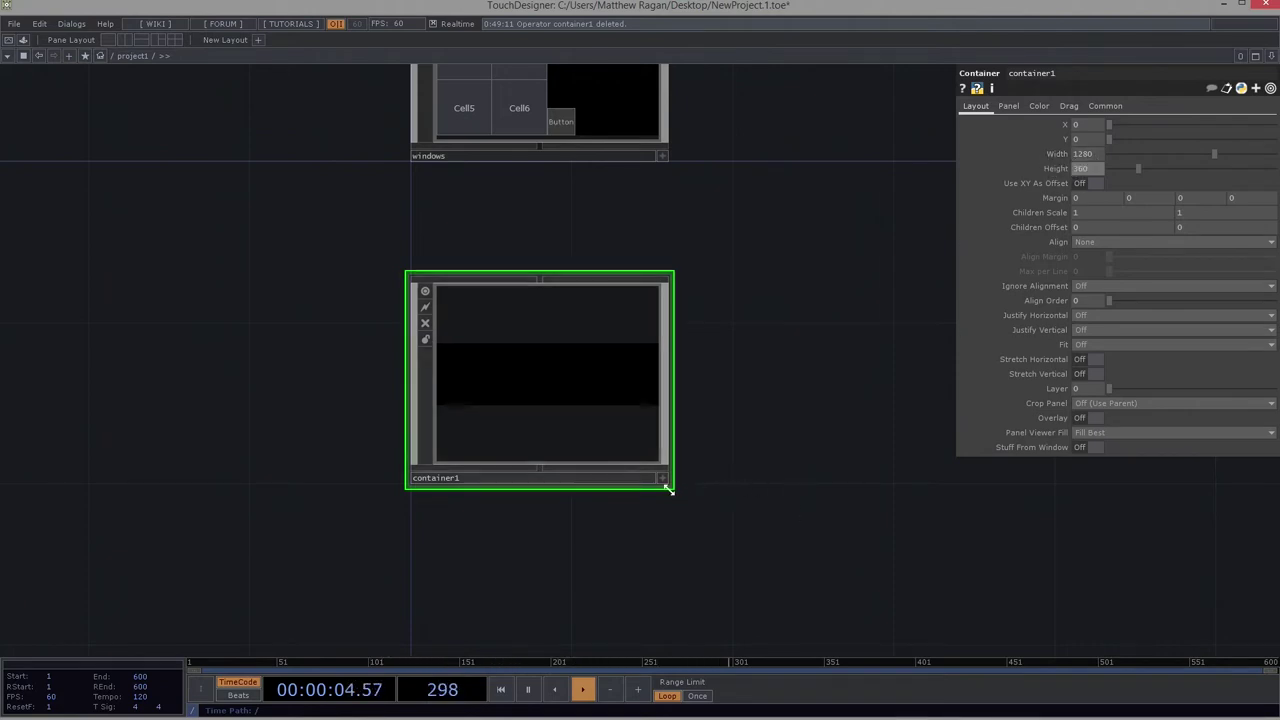
drag(626, 435, 627, 325)
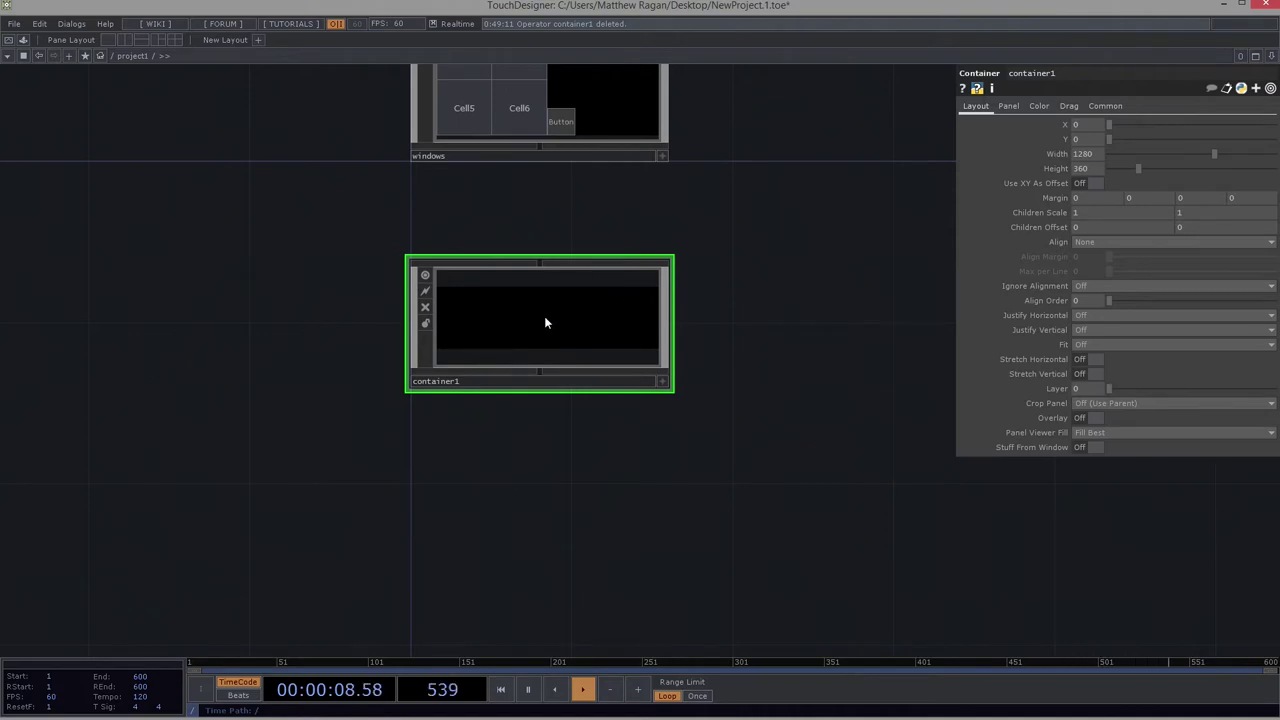
scroll(544, 322, up, 2)
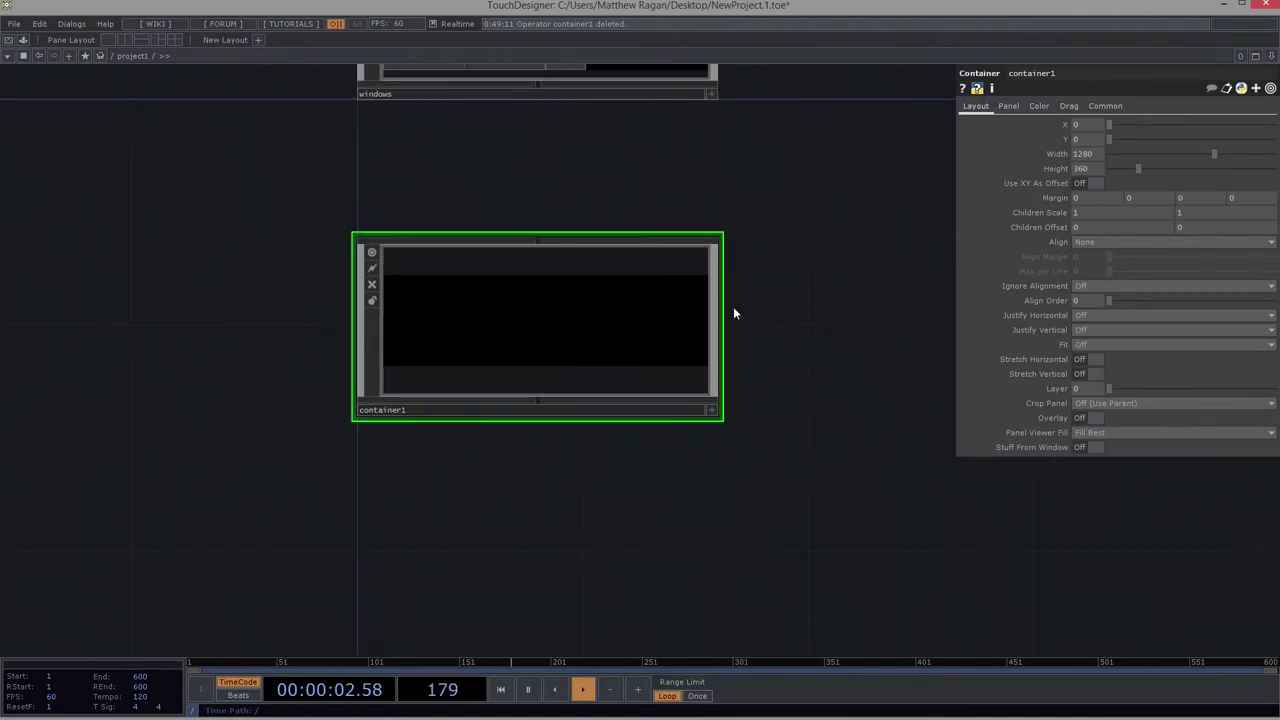
drag(765, 151, 729, 257)
scroll(729, 257, down, 3)
drag(443, 427, 389, 487)
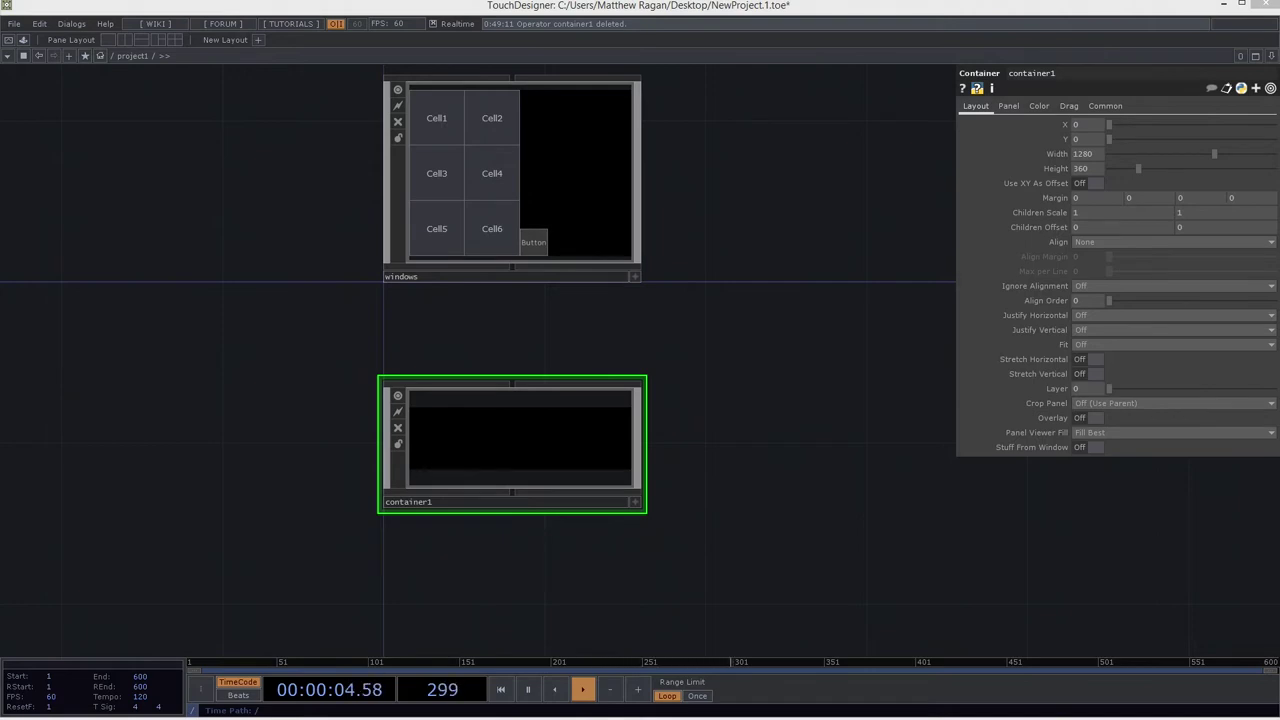
scroll(691, 539, down, 3)
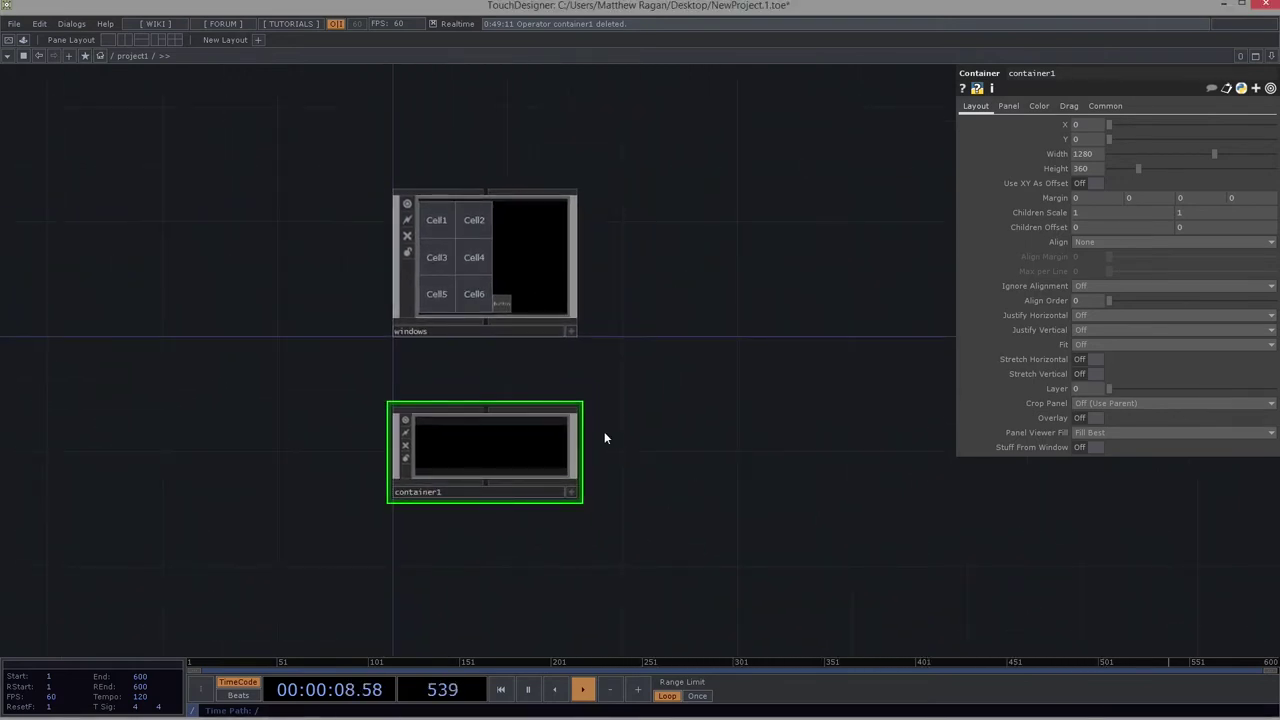
Step: Rename container1 to ctrl_Disp, replacing an interim name finalOut
drag(476, 460, 429, 443)
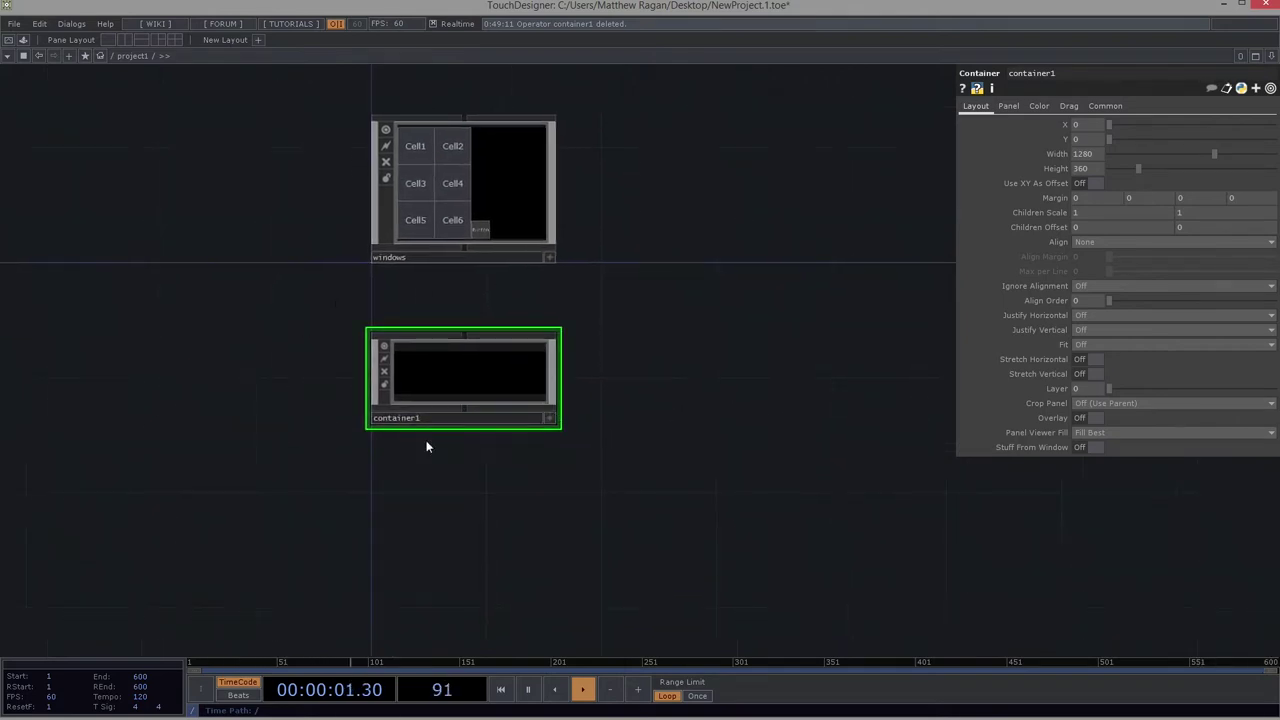
click(474, 417)
key(BackSpace)
text(finalOut)
key(Return)
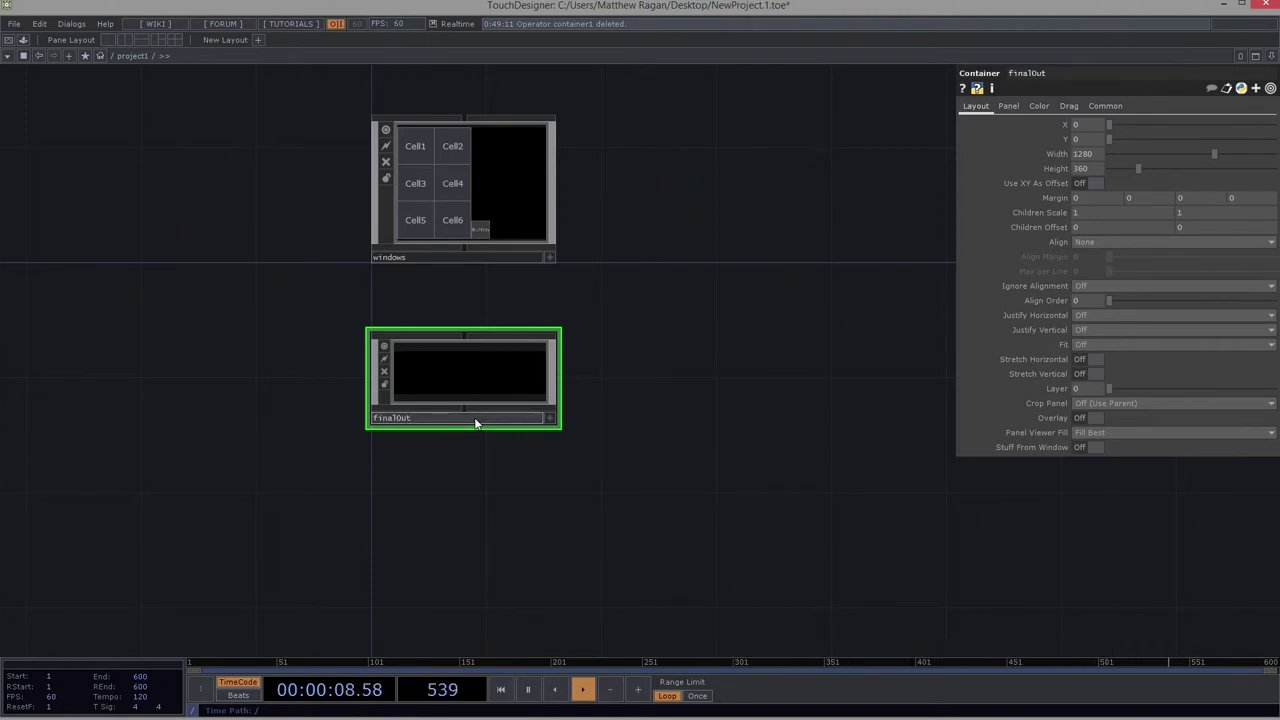
key(BackSpace)
key(BackSpace)
key(BackSpace)
key(BackSpace)
key(BackSpace)
key(BackSpace)
key(BackSpace)
key(BackSpace)
text(ctrl)
text(Dis)
key(Left)
key(Left)
key(Left)
key(Left)
text(_)
key(Return)
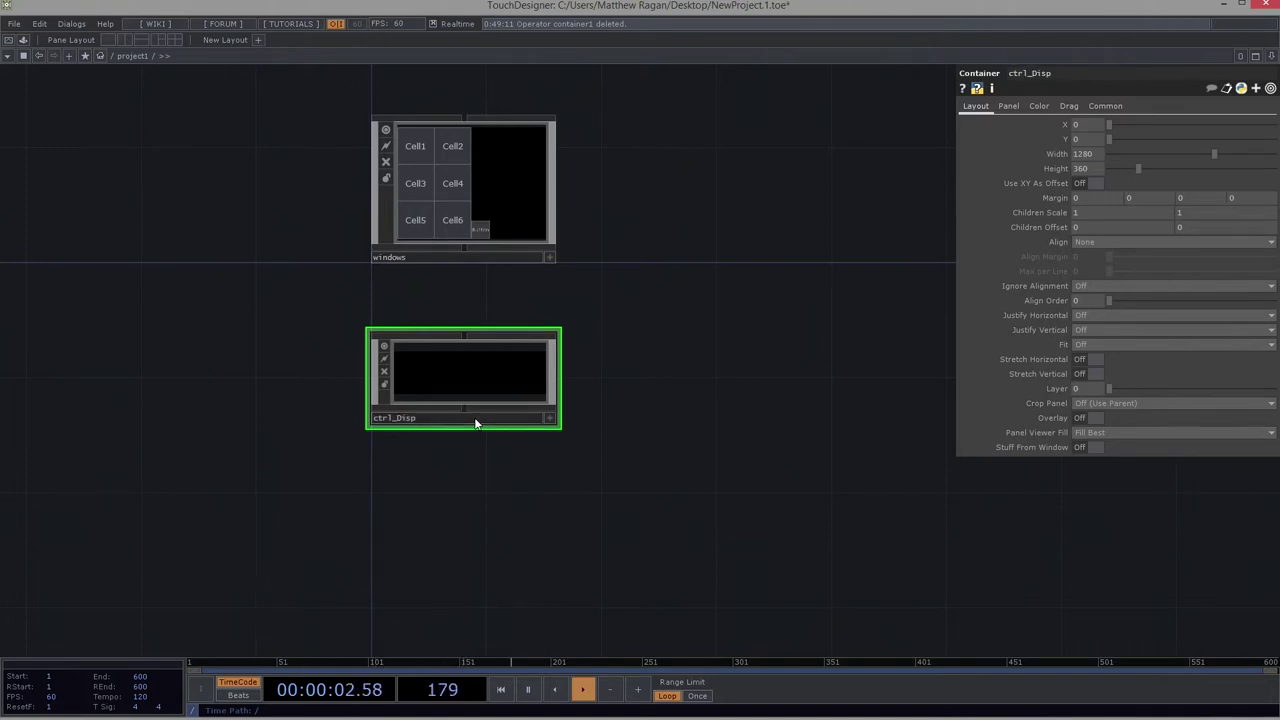
scroll(457, 402, up, 6)
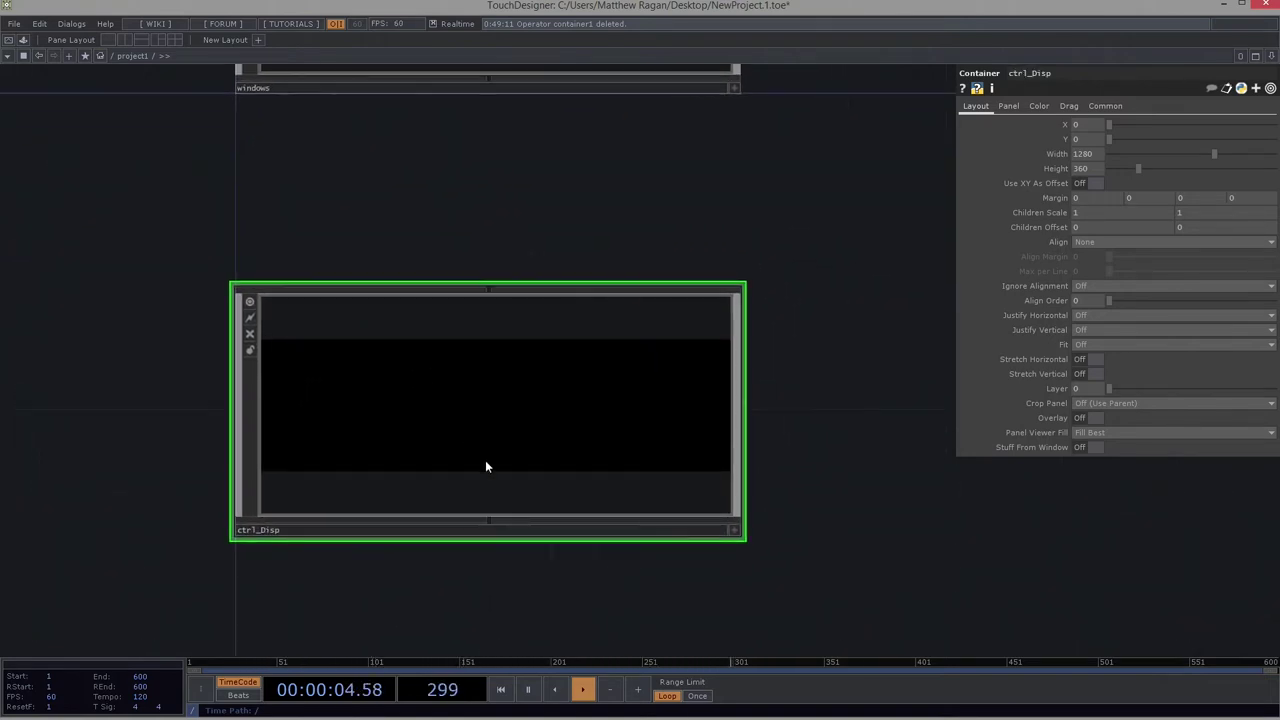
Step: Add a new Container, container1, inside ctrl_Disp
scroll(490, 465, up, 5)
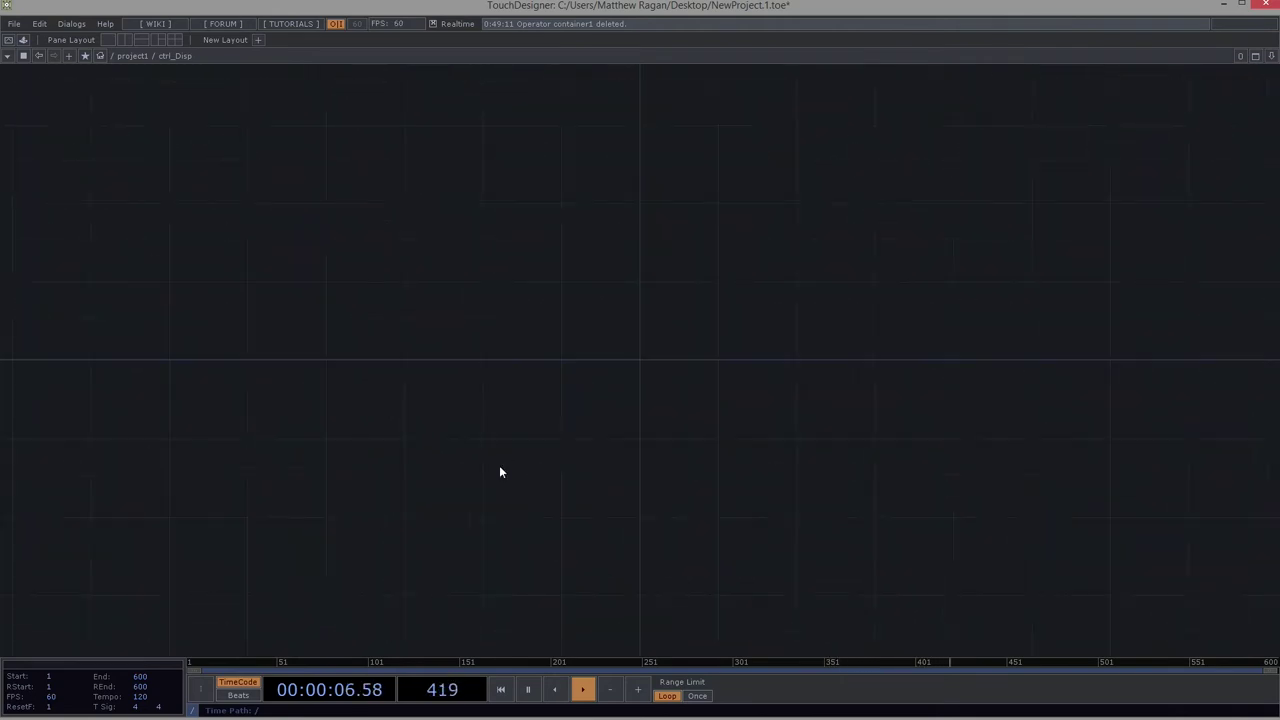
key(Tab)
text(con)
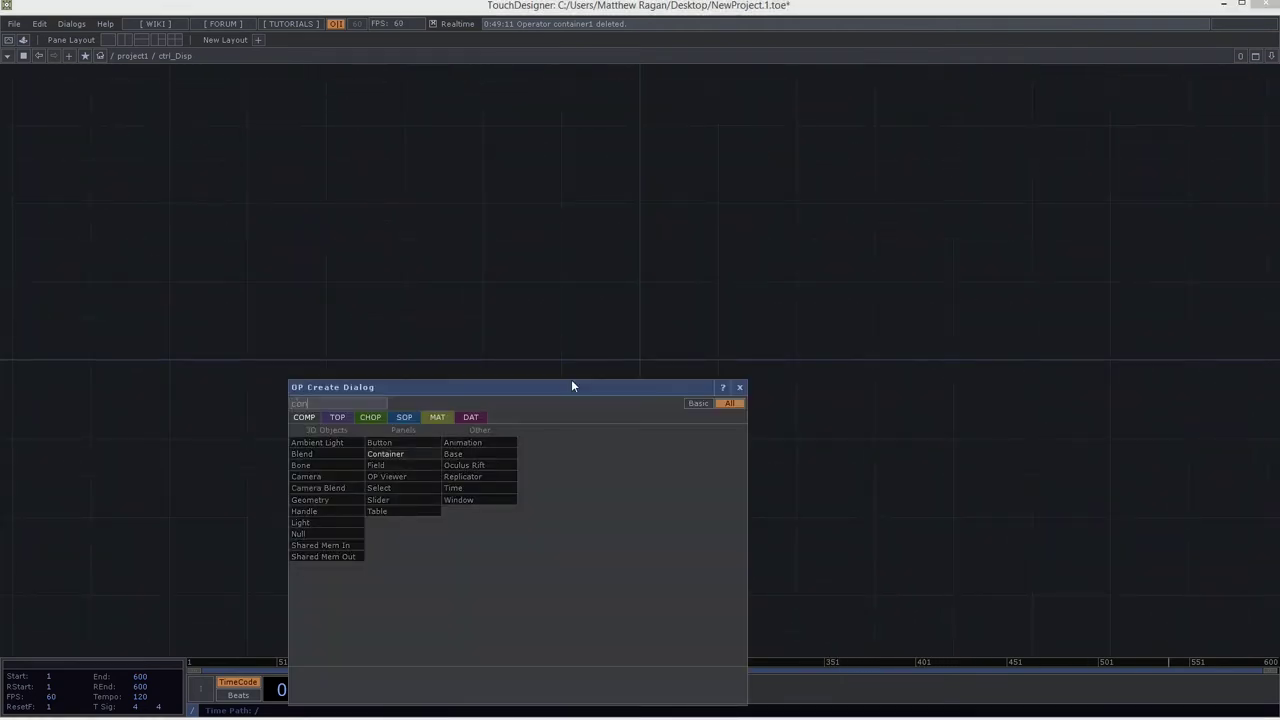
click(395, 455)
click(640, 297)
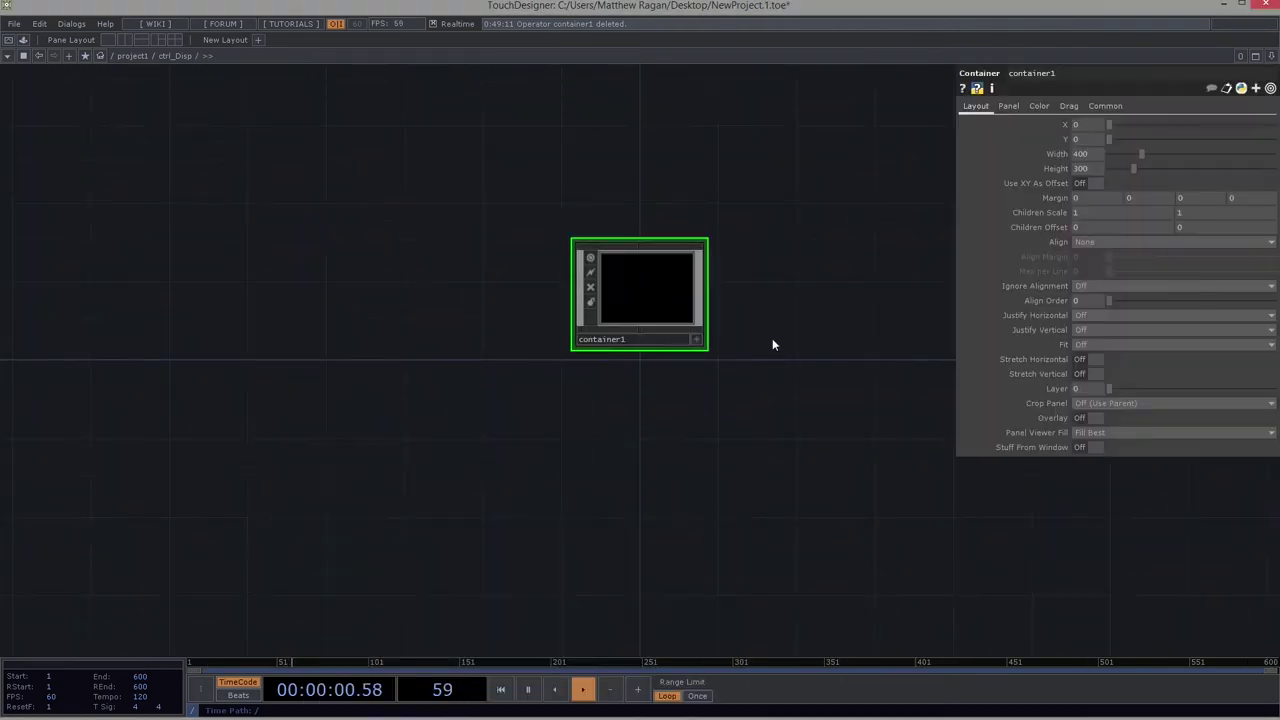
Step: Set container1's width to me.parent().par.w and height to me.parent().par.h
click(1057, 155)
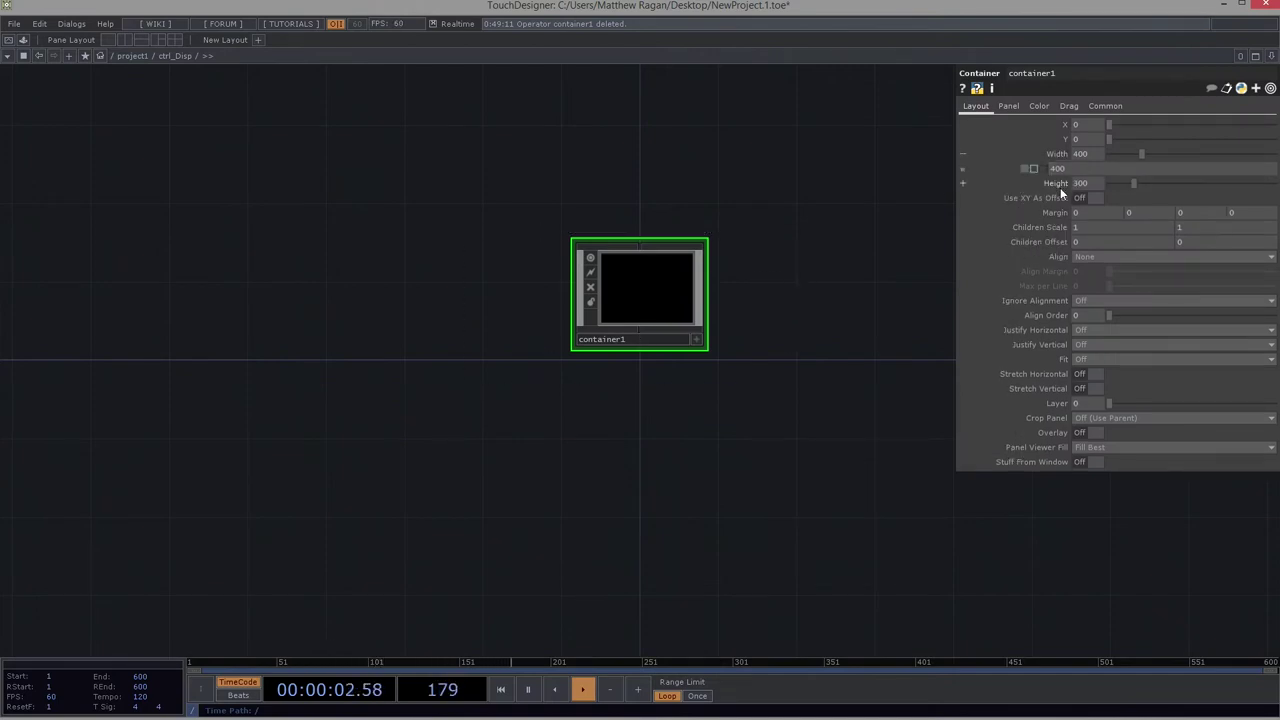
click(1058, 186)
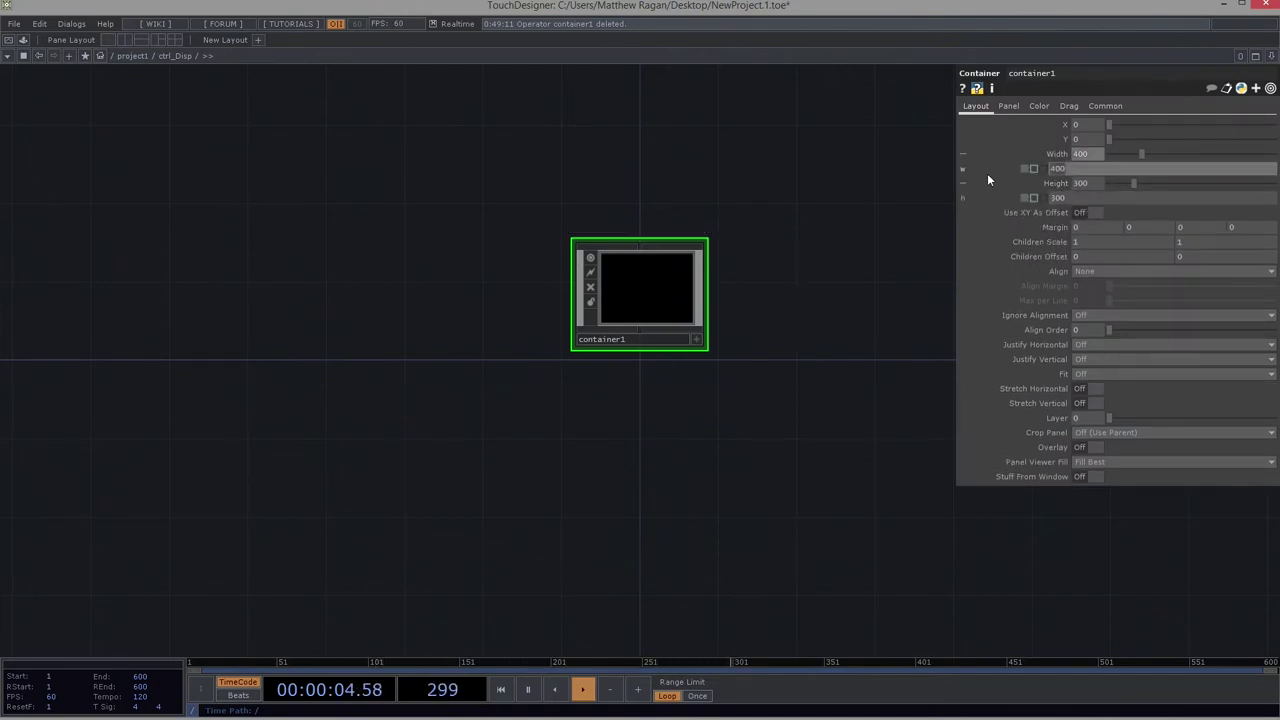
text(me.parent().par.w)
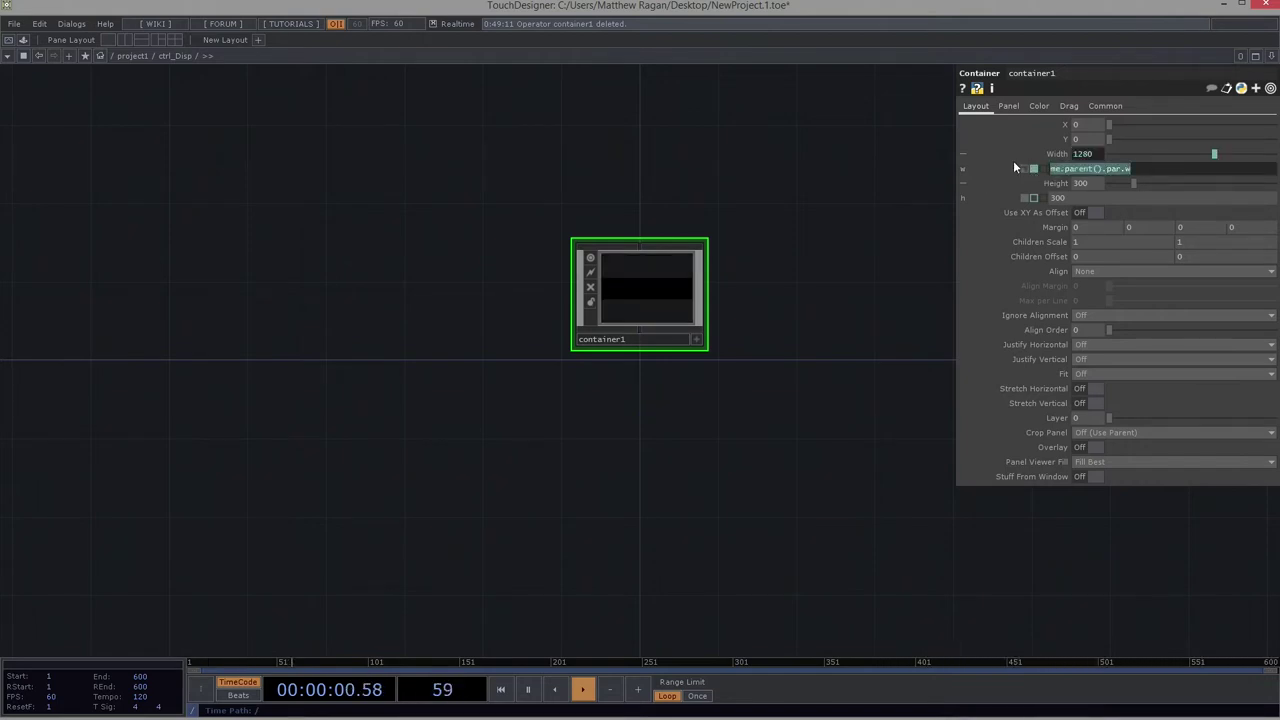
drag(1140, 168, 1013, 160)
click(1096, 197)
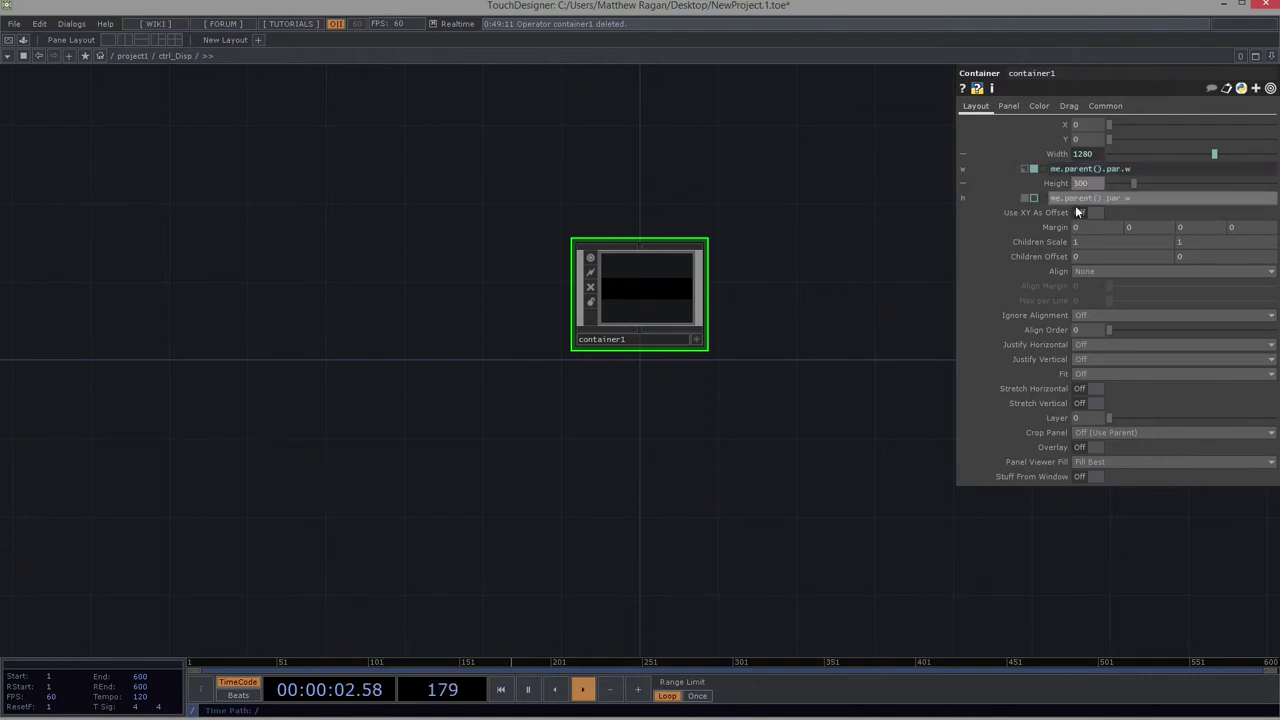
key(BackSpace)
text(h)
key(Return)
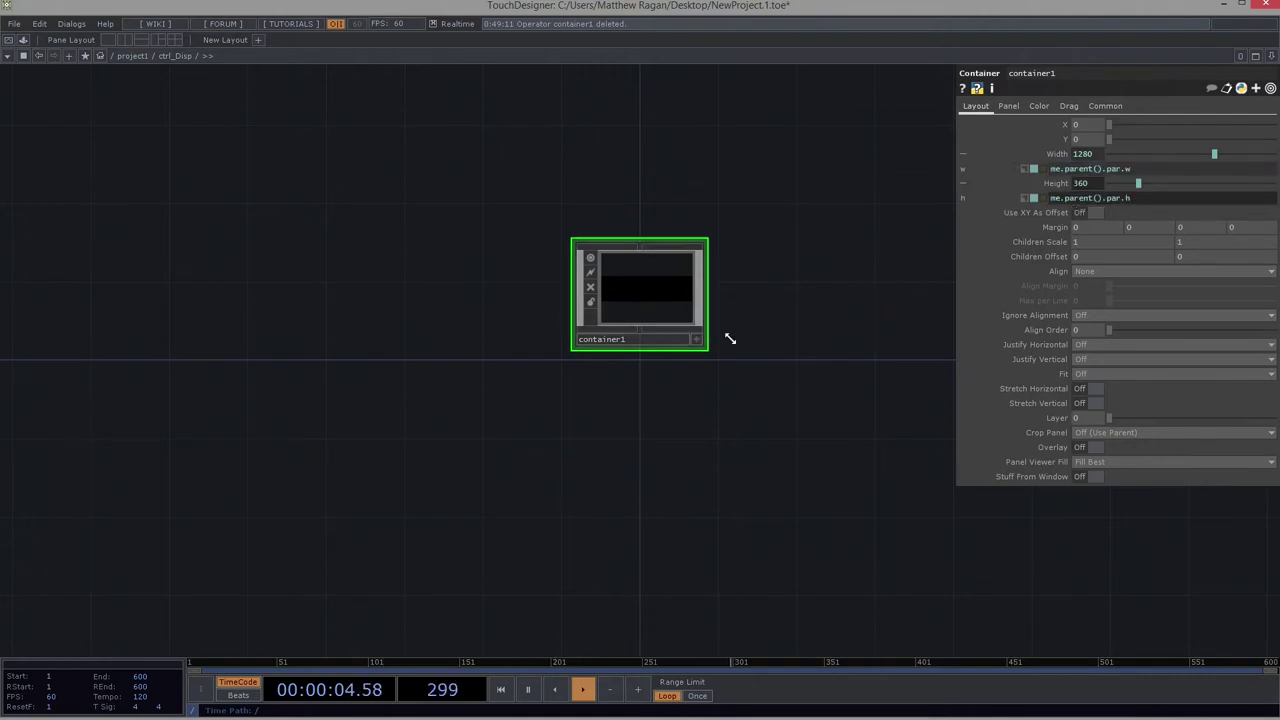
scroll(670, 321, up, 2)
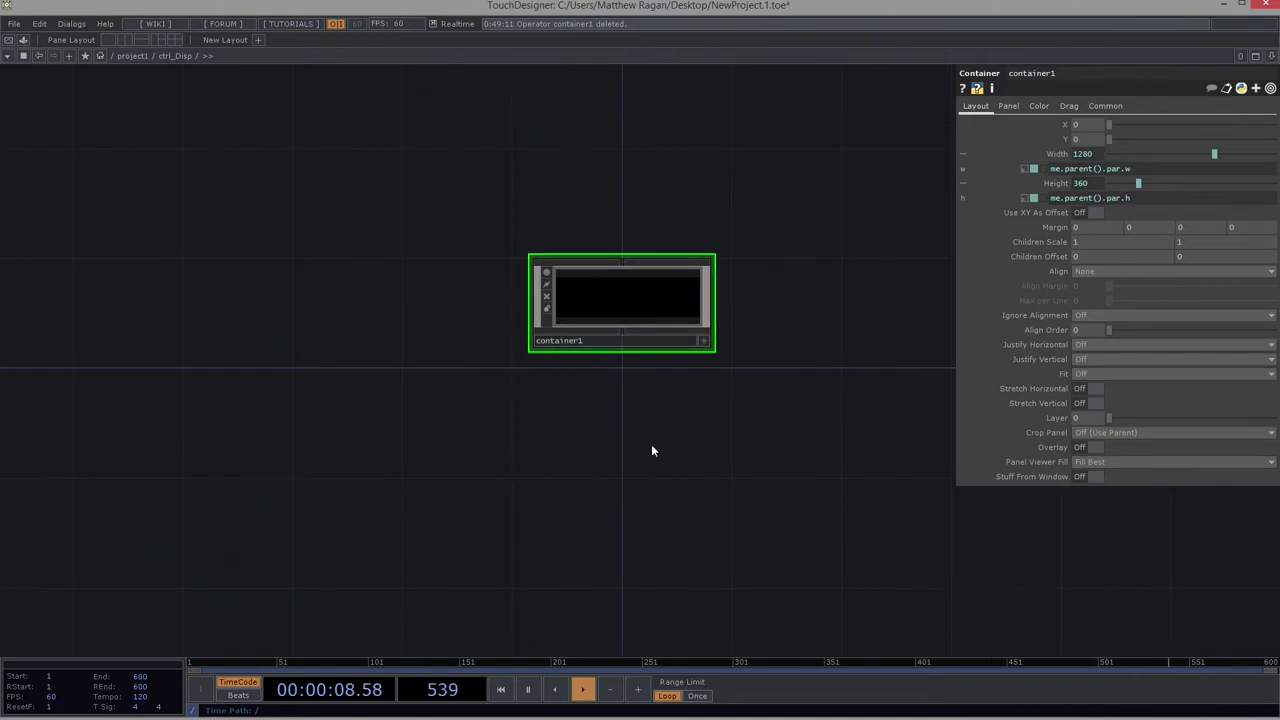
Step: Rename the container to final and paste a copy named interface below it
click(579, 340)
text(final)
key(Return)
key(ctrl+c)
key(ctrl+v)
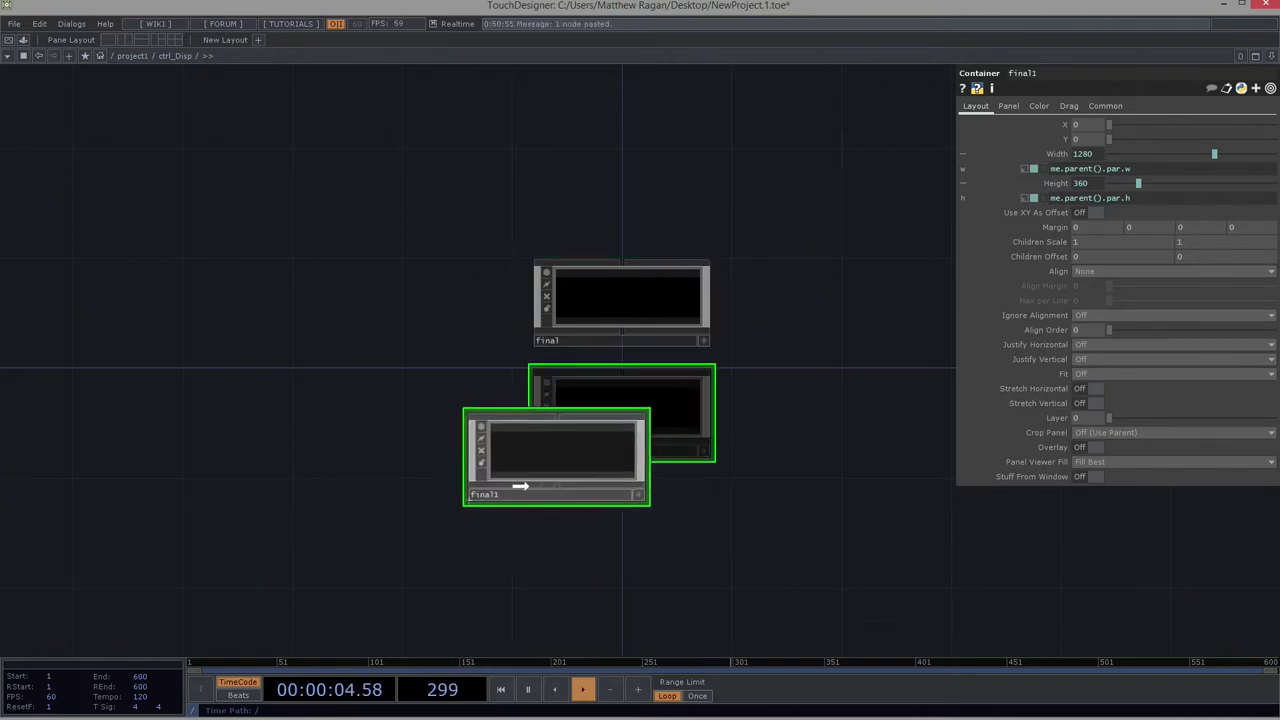
click(500, 447)
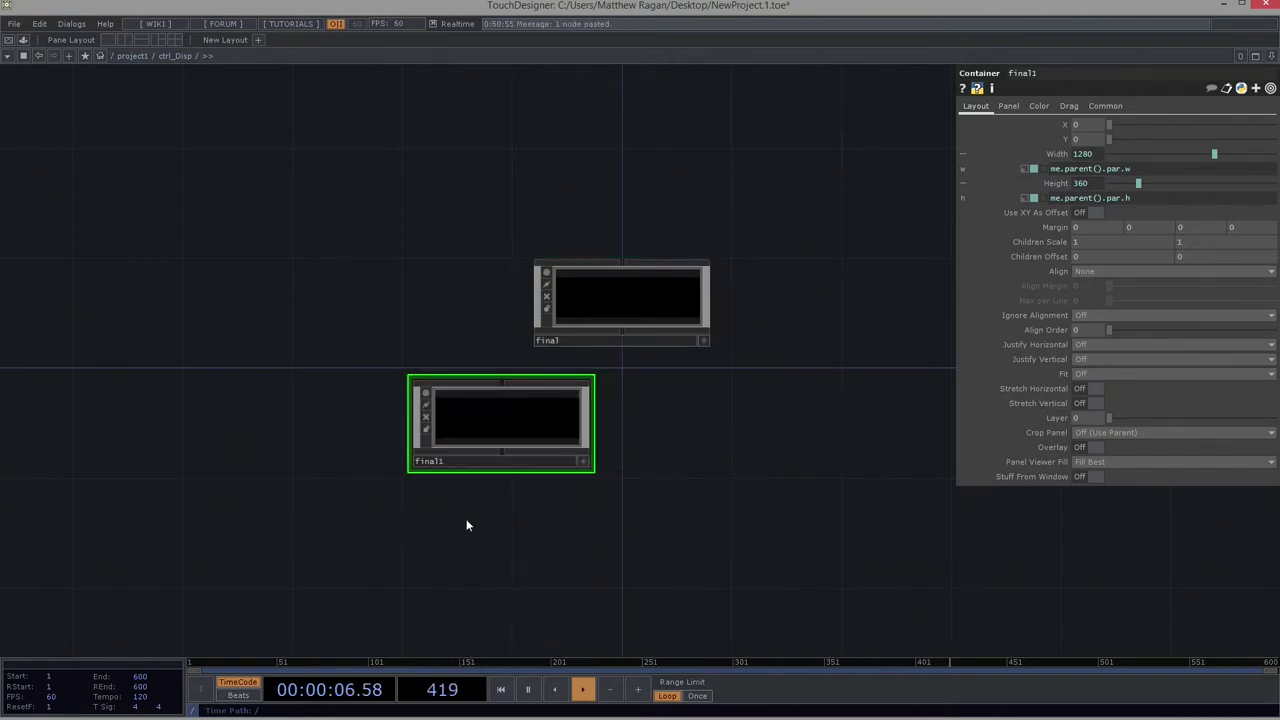
drag(516, 407, 497, 444)
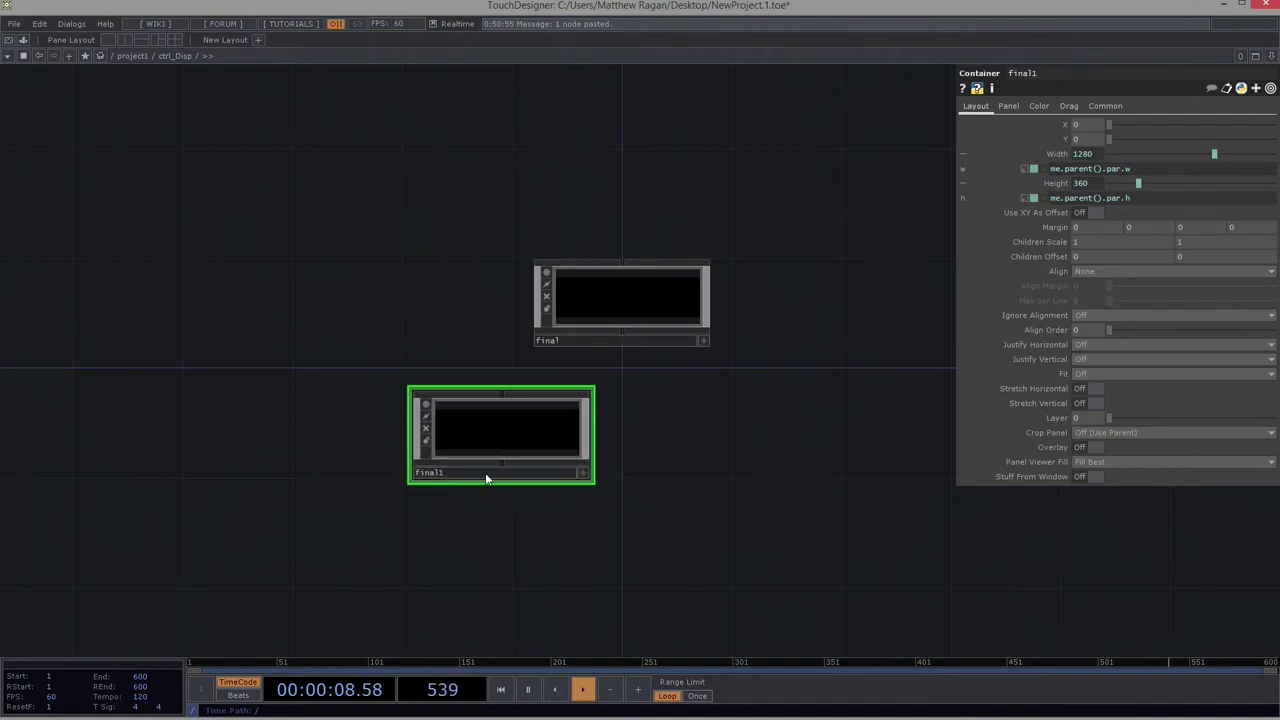
text(interface)
key(Return)
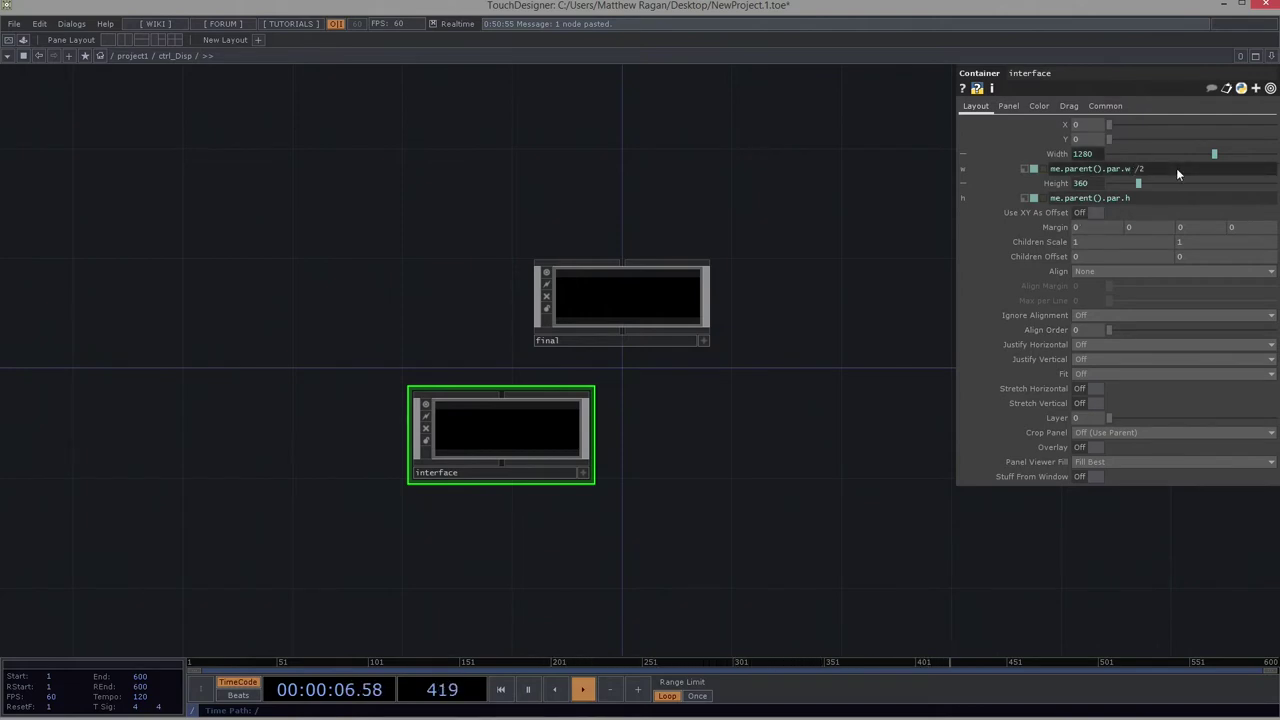
Step: Set interface's width to me.parent().par.w / 2 and paste a copy named outPut beside it
text(/ 2)
key(Return)
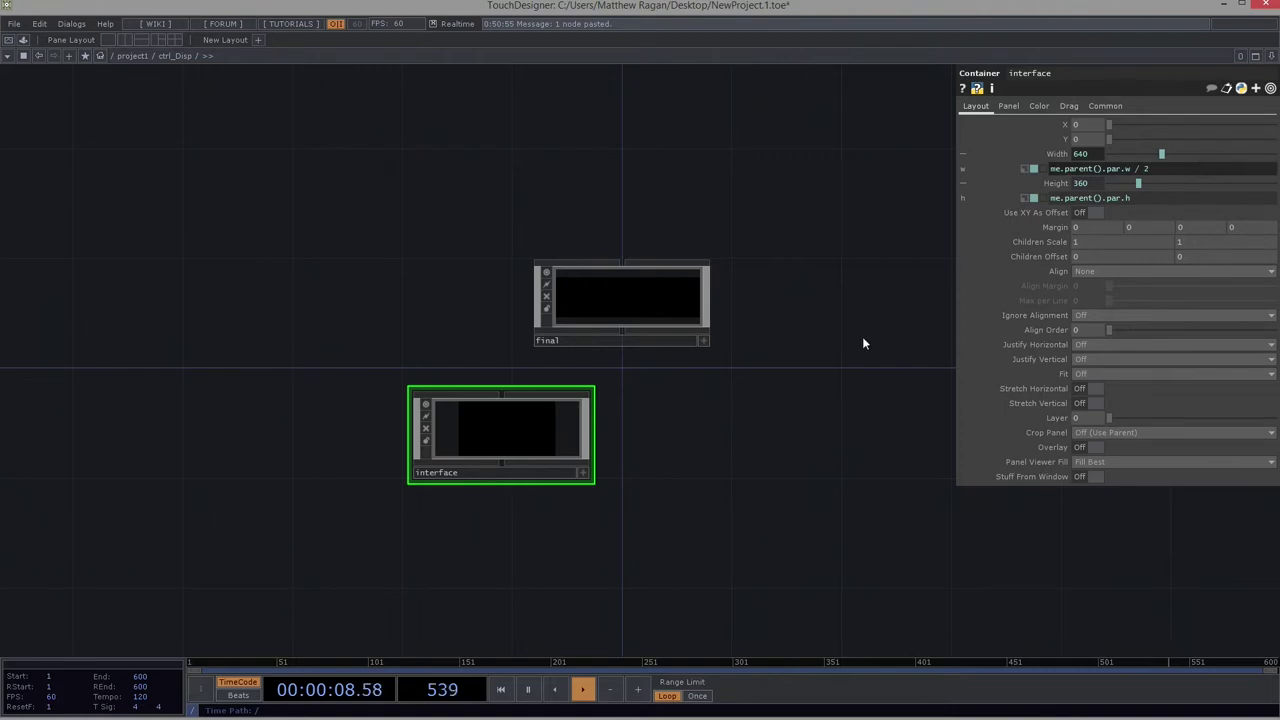
drag(532, 432, 506, 451)
mouse_move(757, 437)
mouse_down()
mouse_move(440, 571)
mouse_move(694, 503)
mouse_move(686, 420)
mouse_move(691, 440)
mouse_up()
key(ctrl+v)
click(700, 494)
text(out)
key(Return)
text(Put)
key(Return)
Step: Move final up a little and frame the three containers in the network view
drag(630, 341, 620, 263)
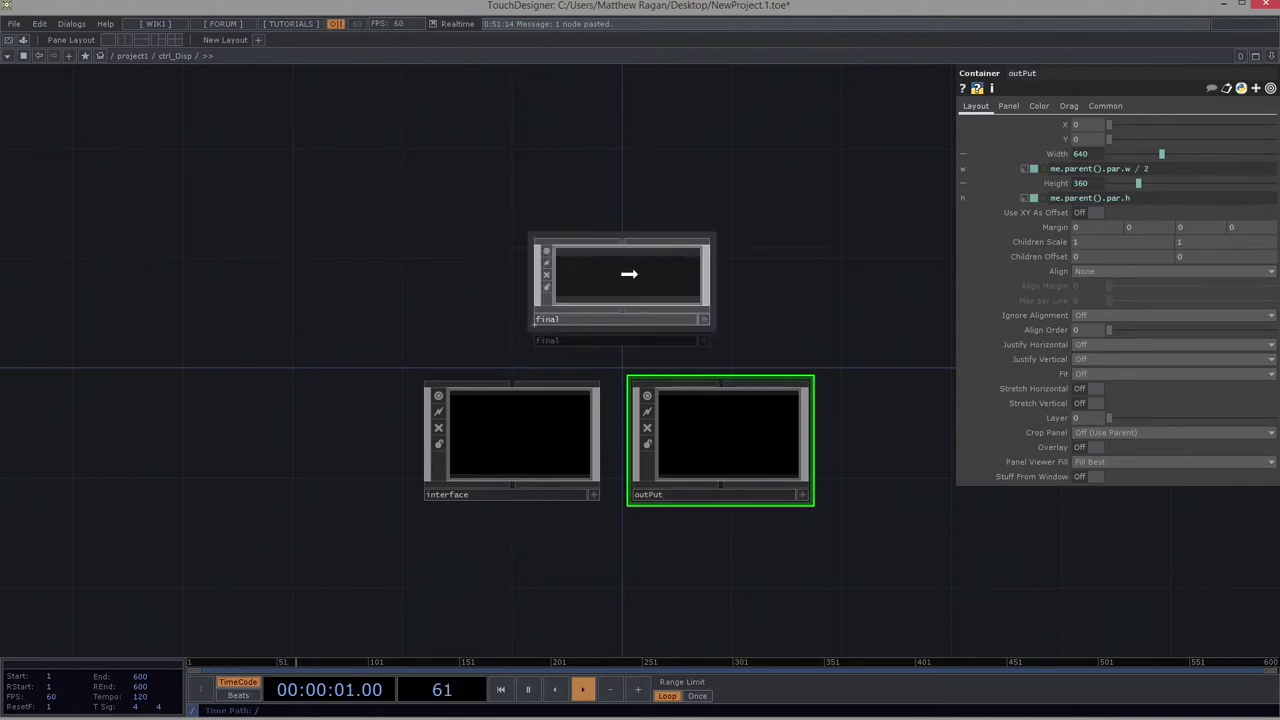
click(772, 431)
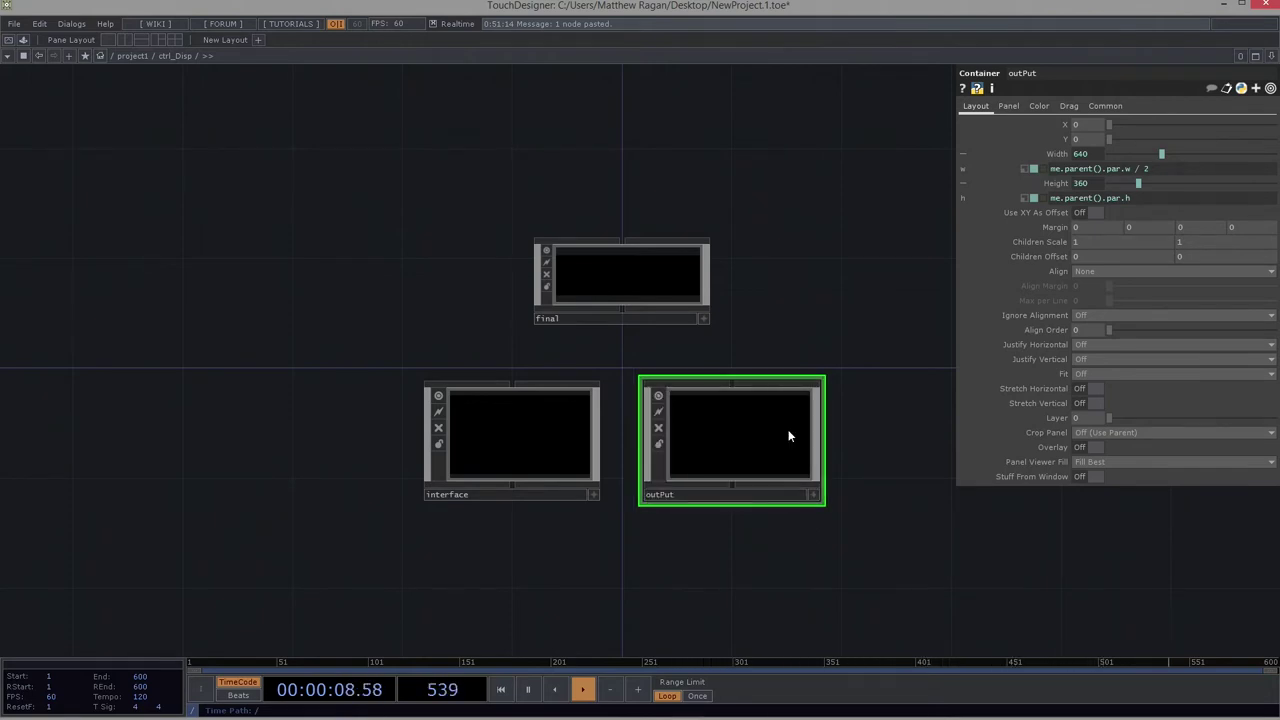
click(472, 452)
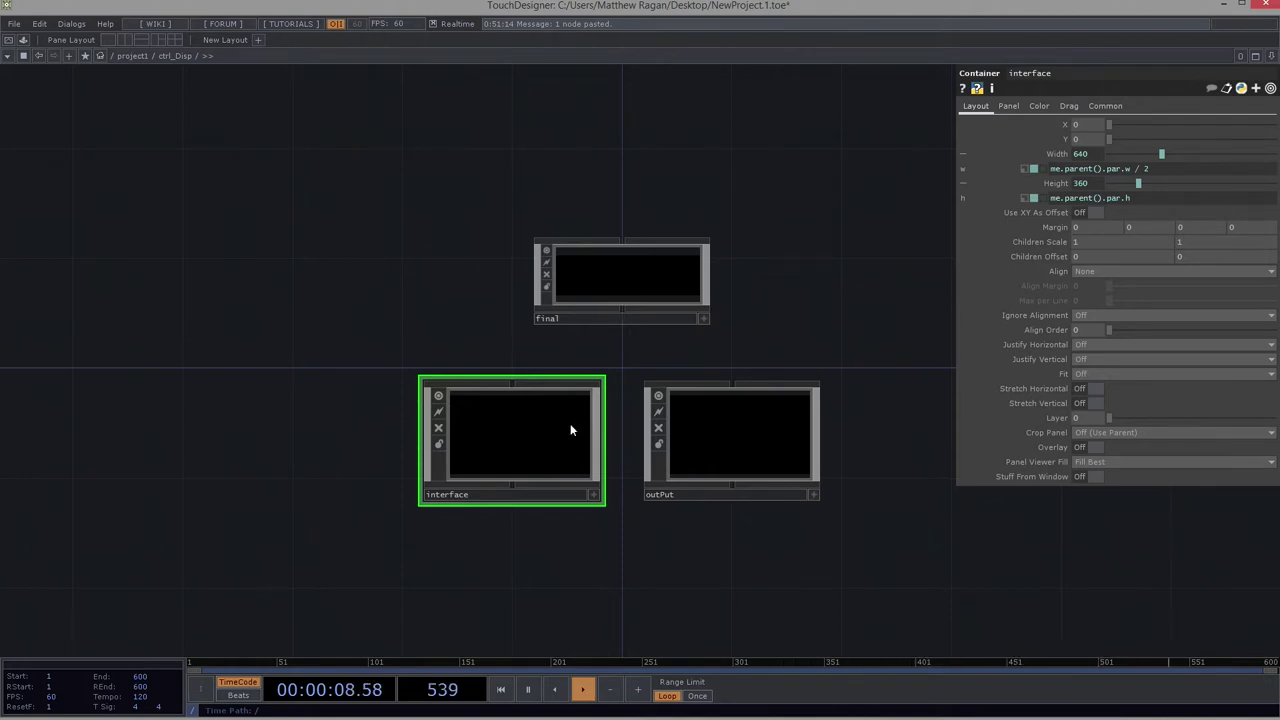
drag(803, 334, 700, 306)
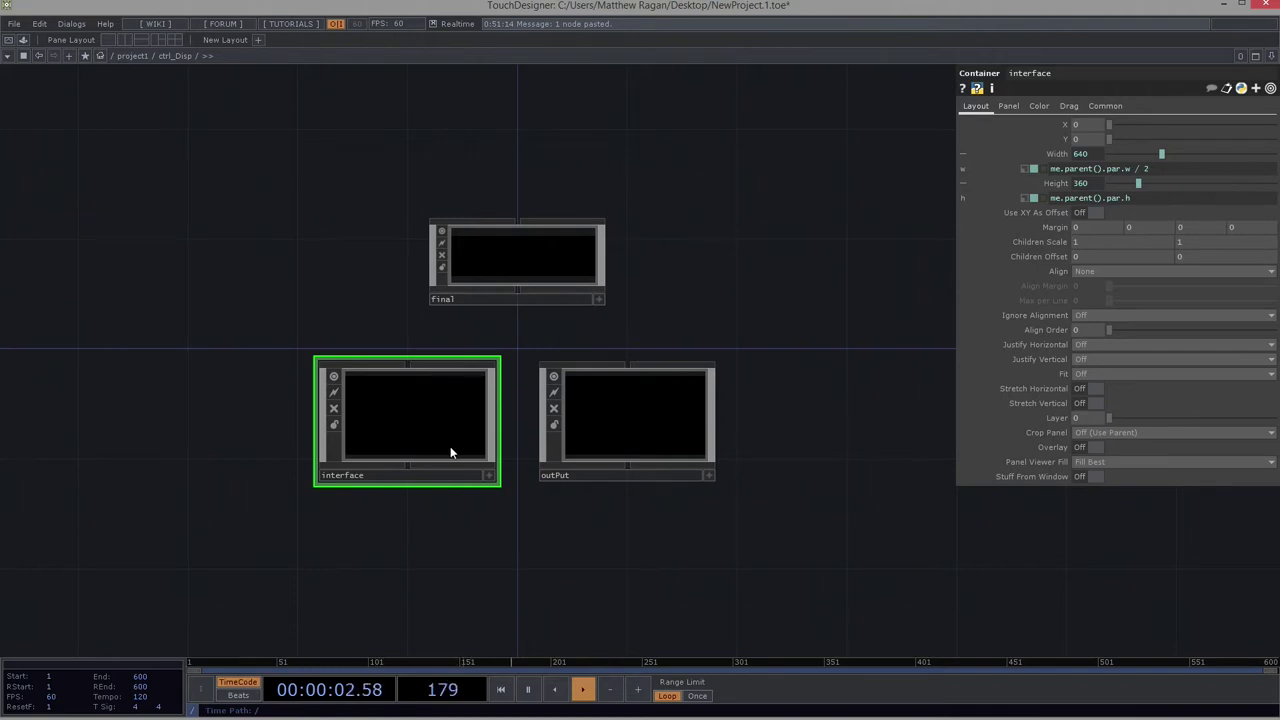
scroll(450, 453, up, 3)
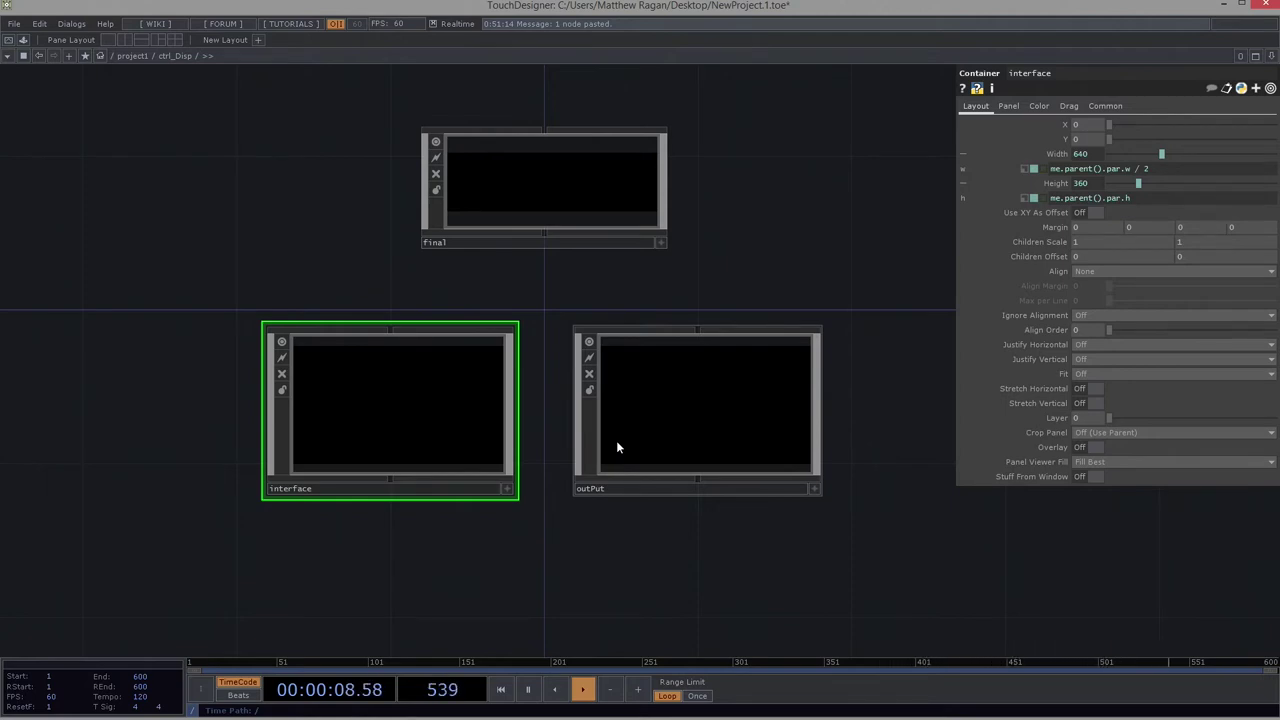
drag(578, 566, 553, 559)
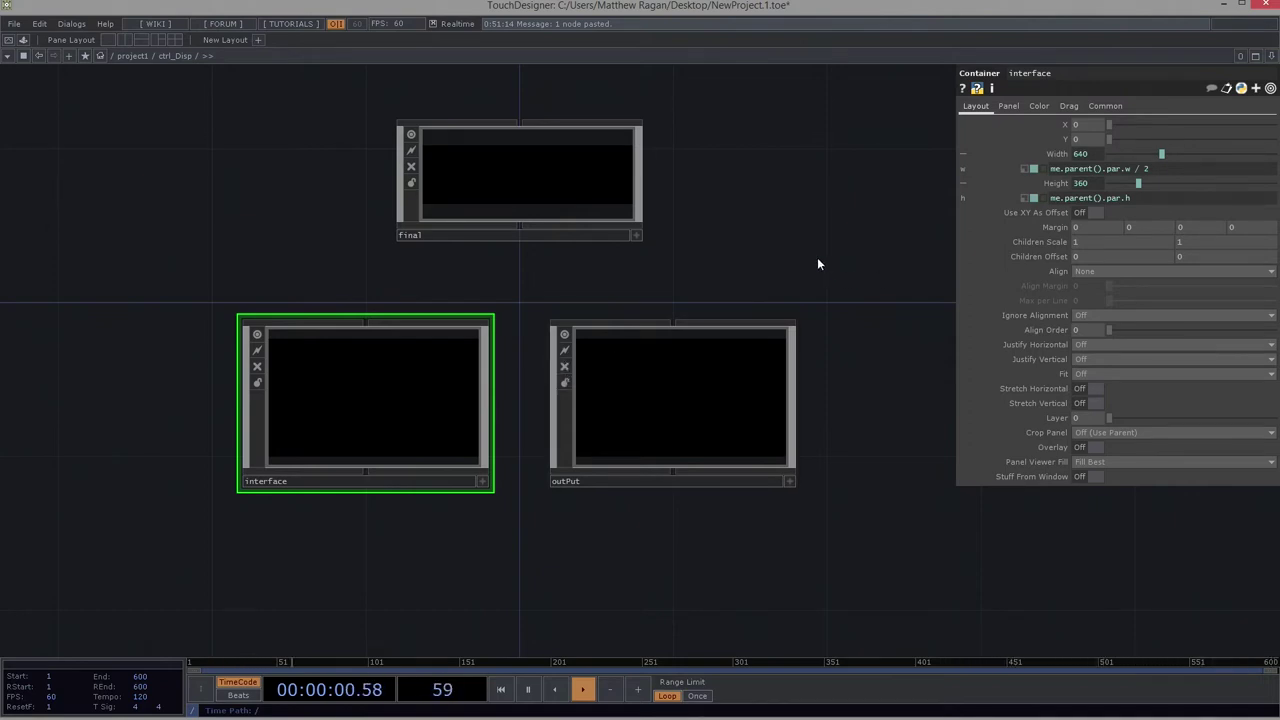
drag(621, 258, 578, 237)
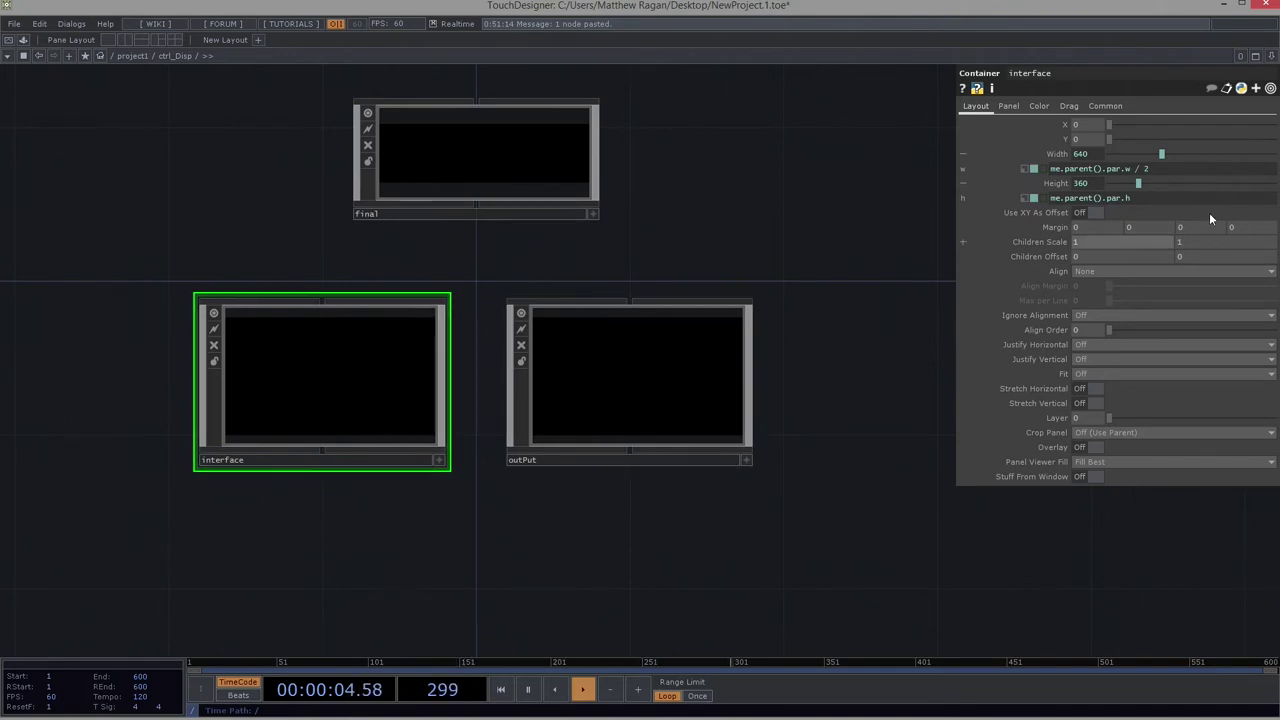
Step: Give the interface container a dark purple background with Background Alpha 1
click(1040, 106)
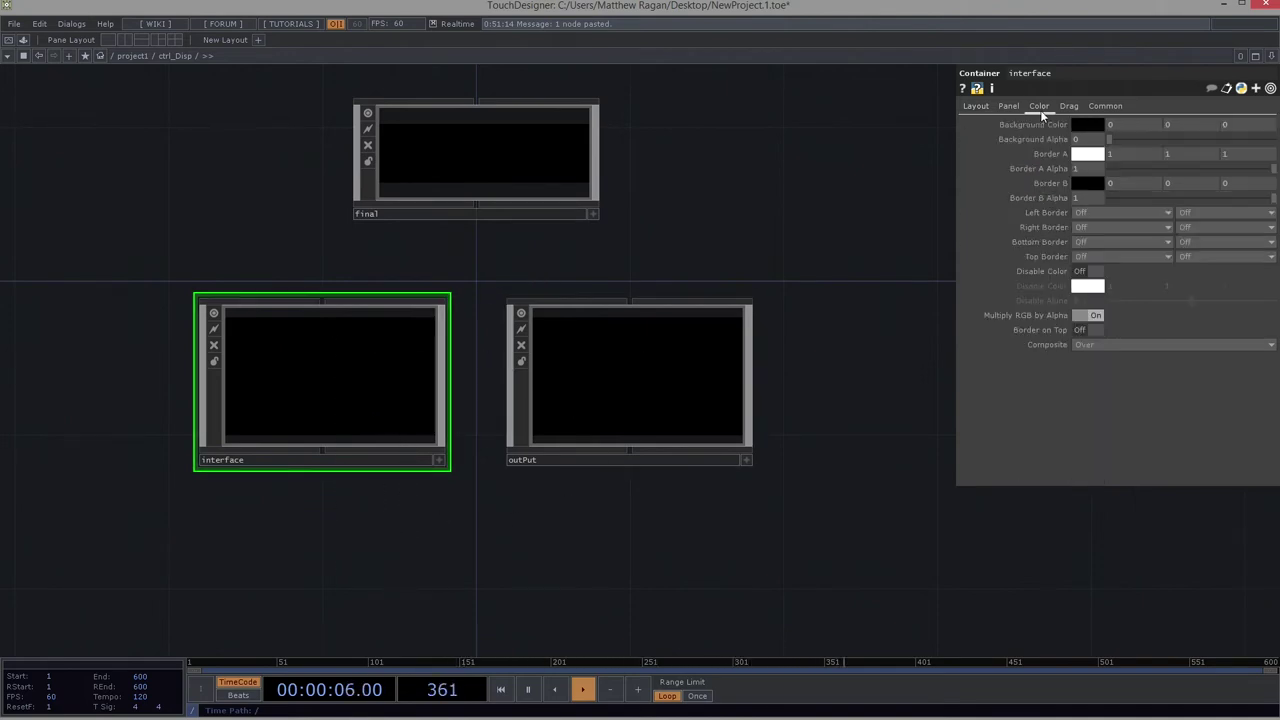
click(1099, 127)
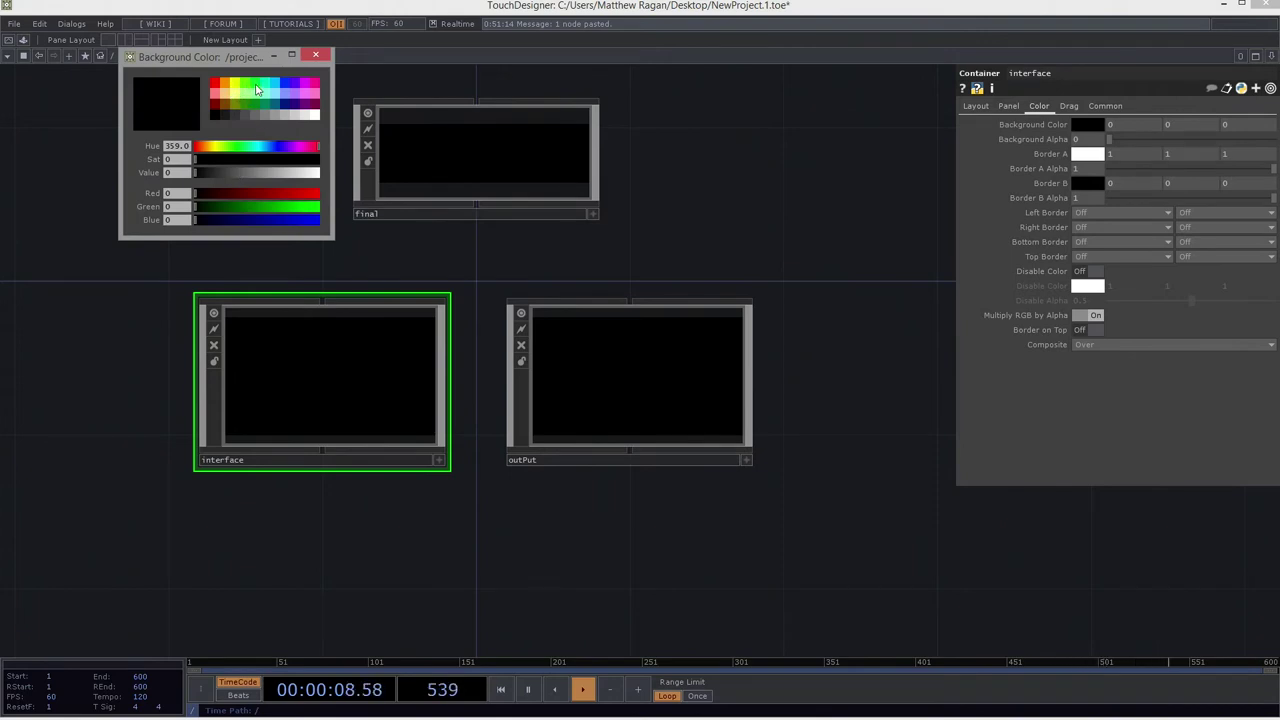
click(307, 91)
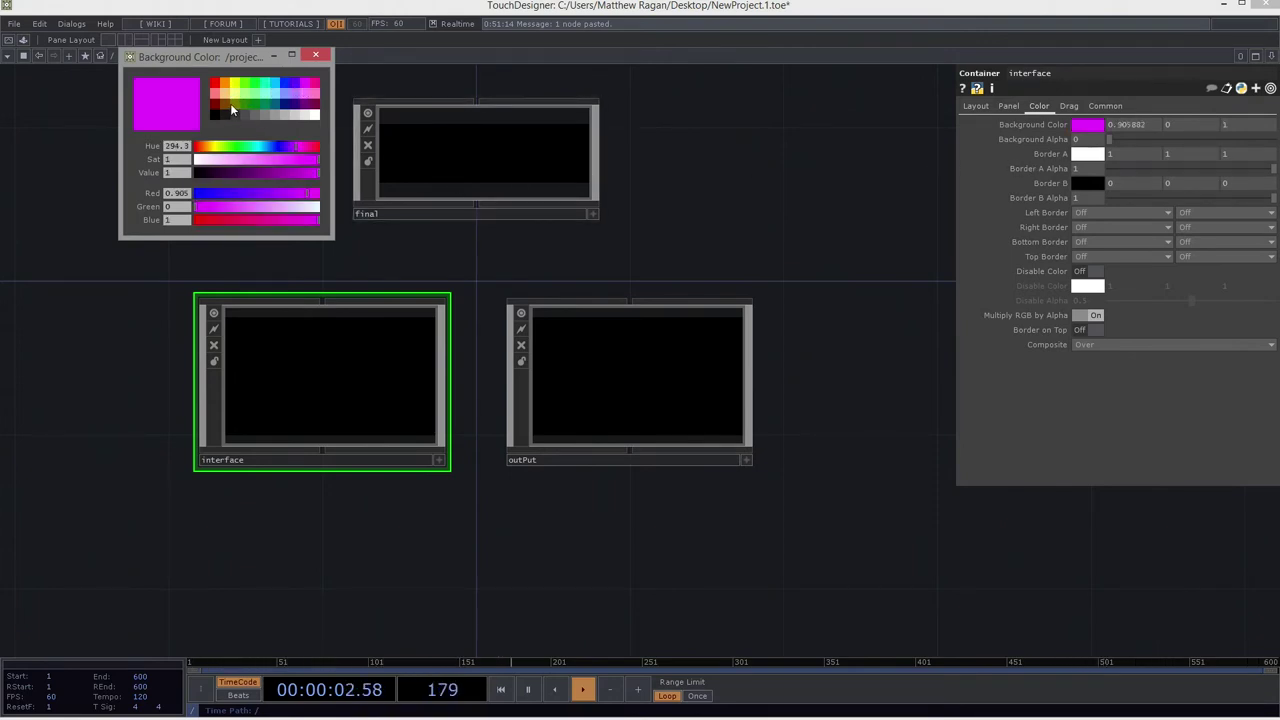
click(308, 96)
click(307, 105)
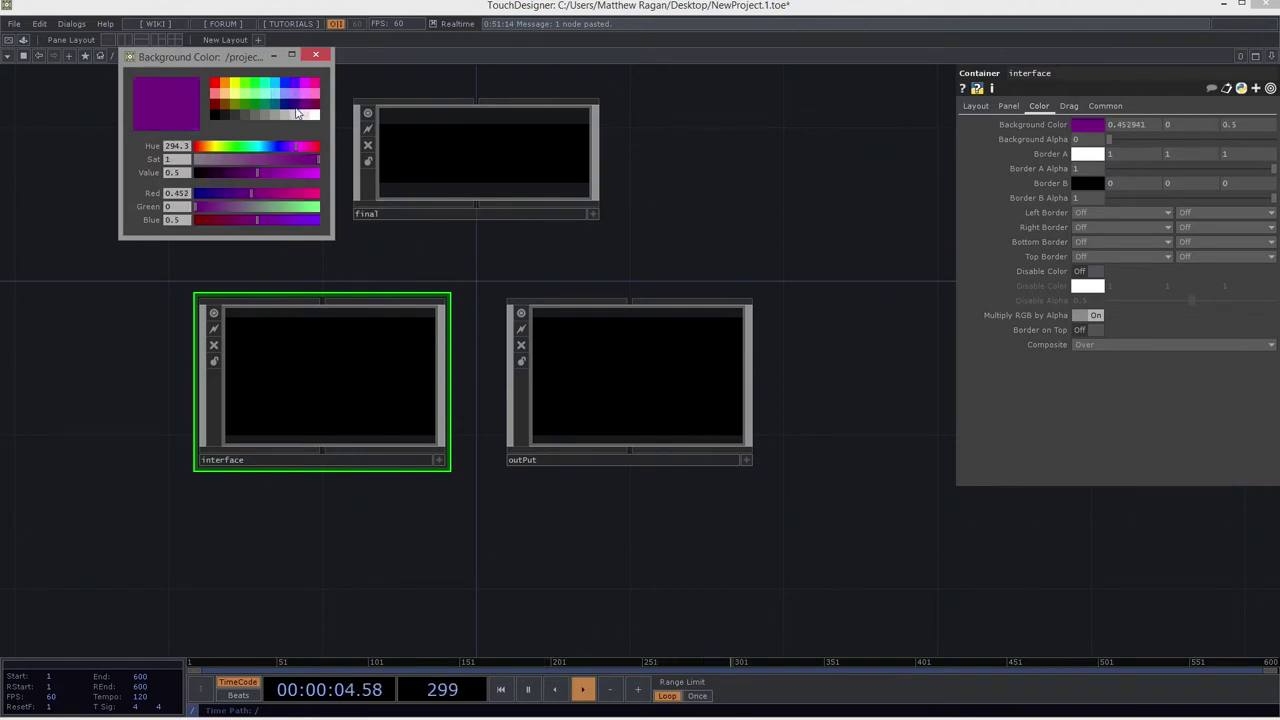
click(316, 55)
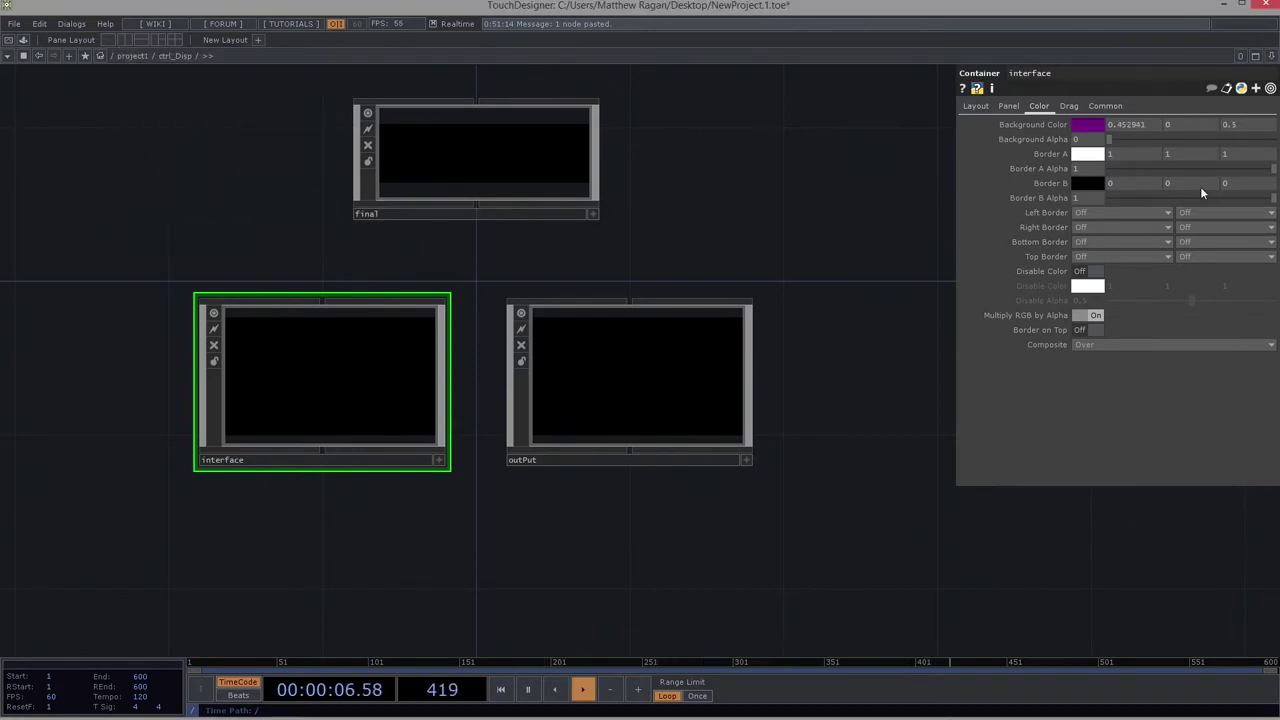
drag(1110, 140, 1272, 139)
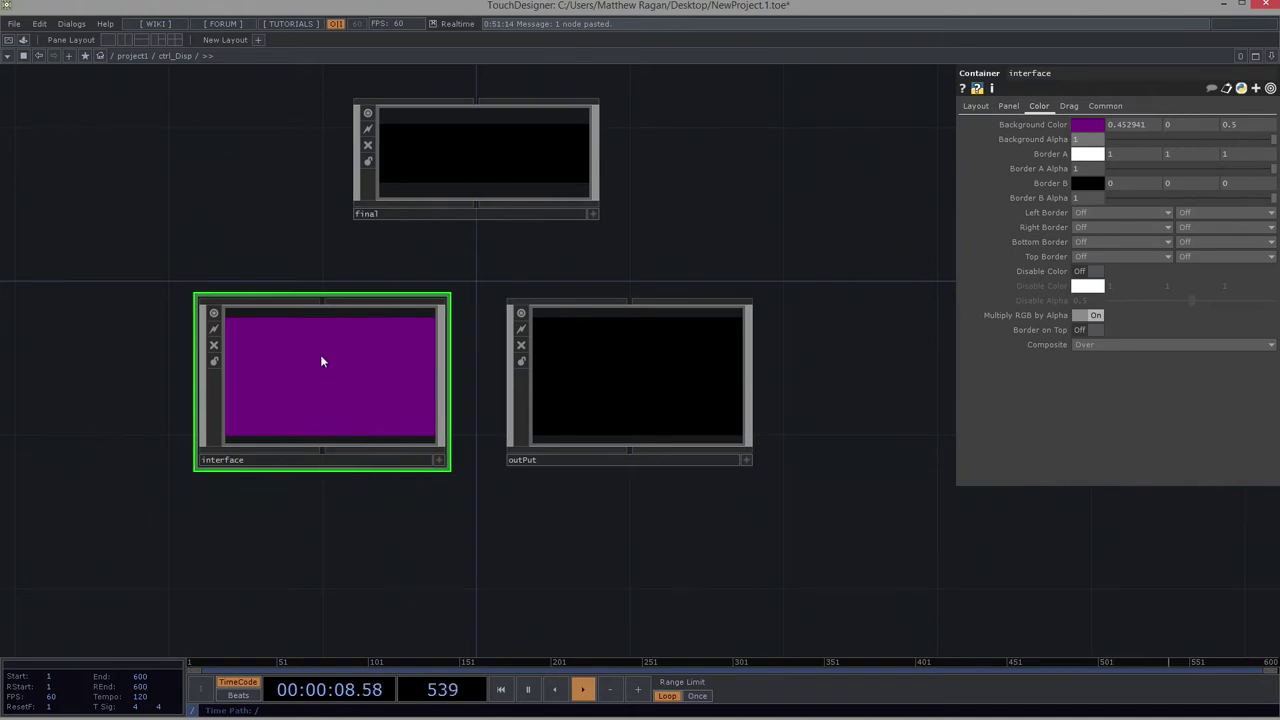
Step: Give the outPut container a green background with Background Alpha 1
click(711, 340)
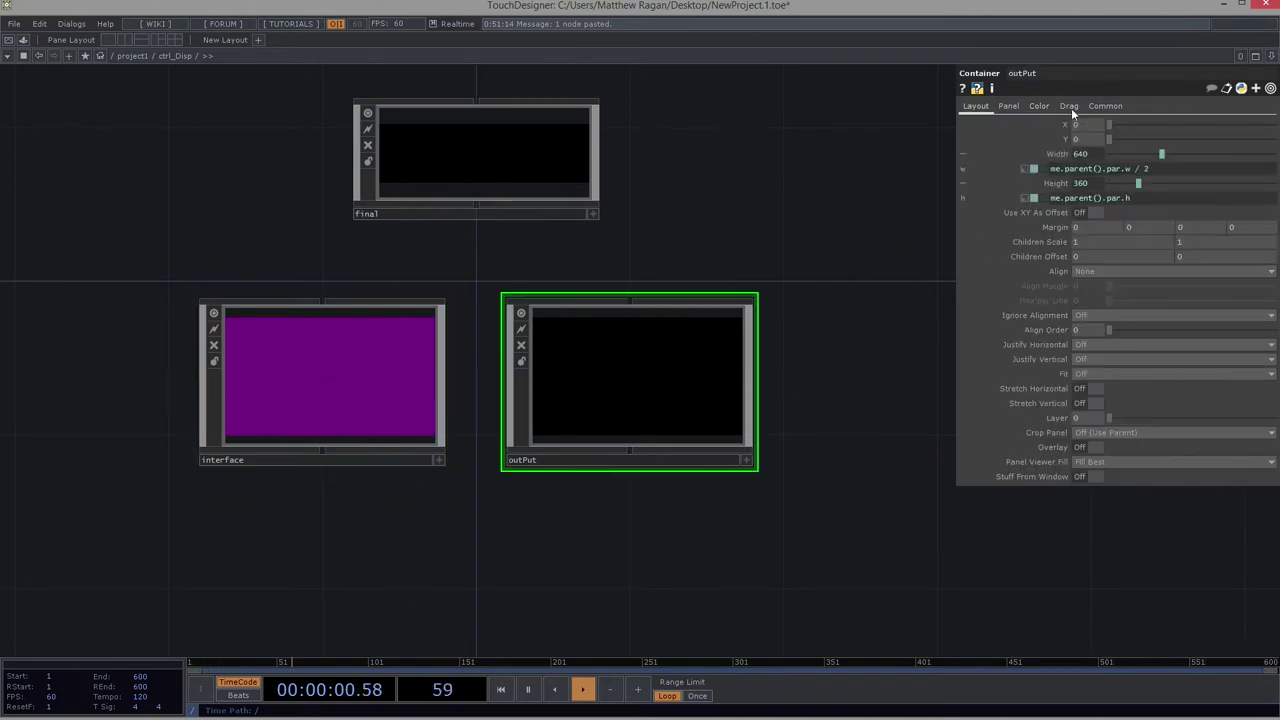
click(1039, 106)
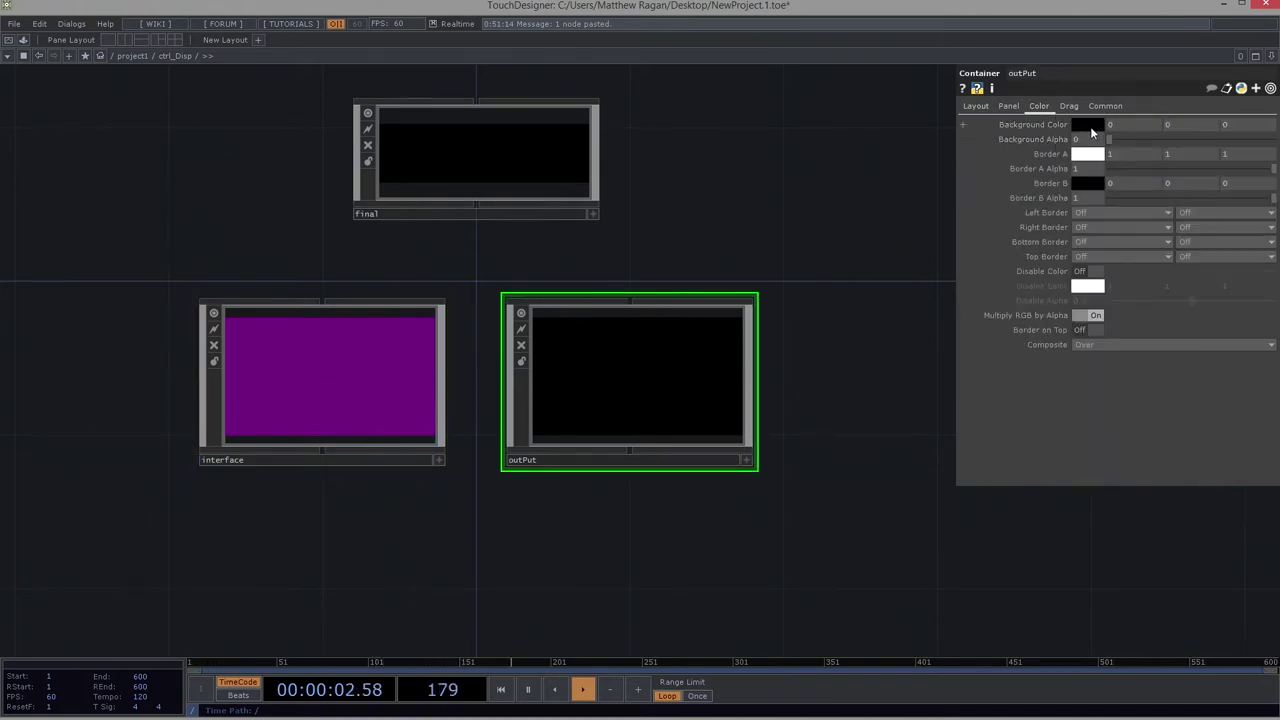
click(1089, 128)
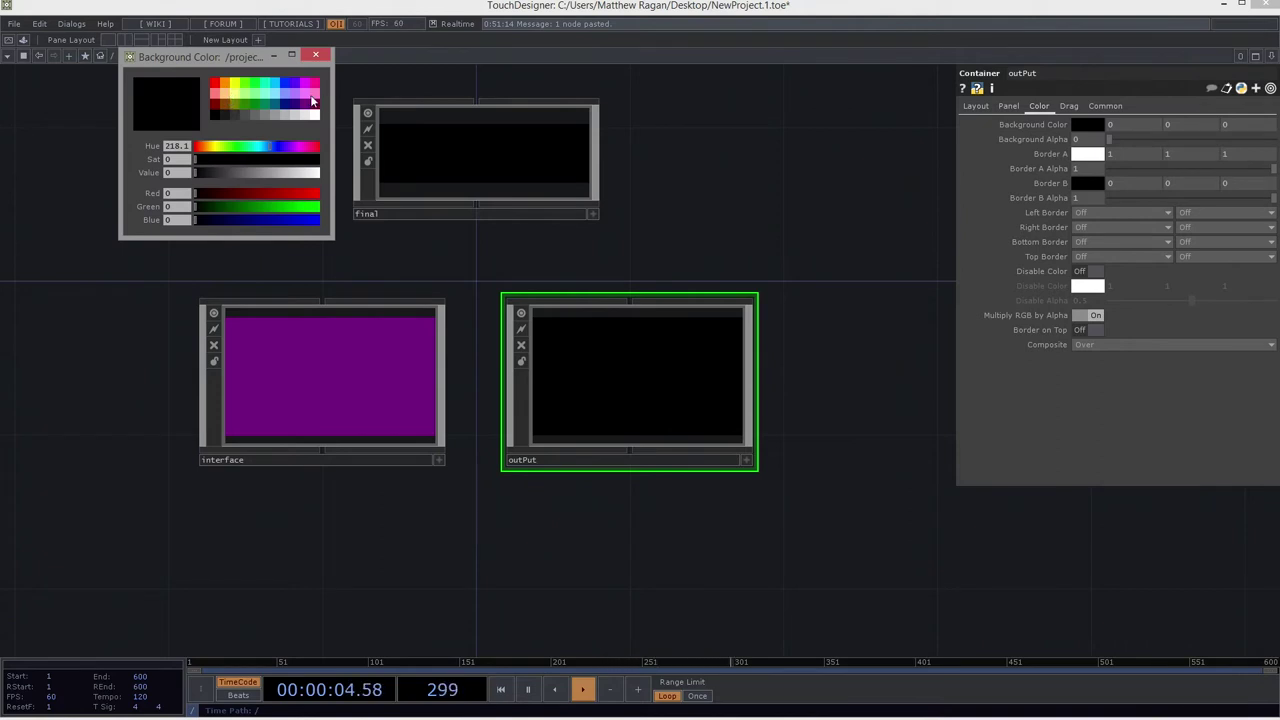
click(259, 106)
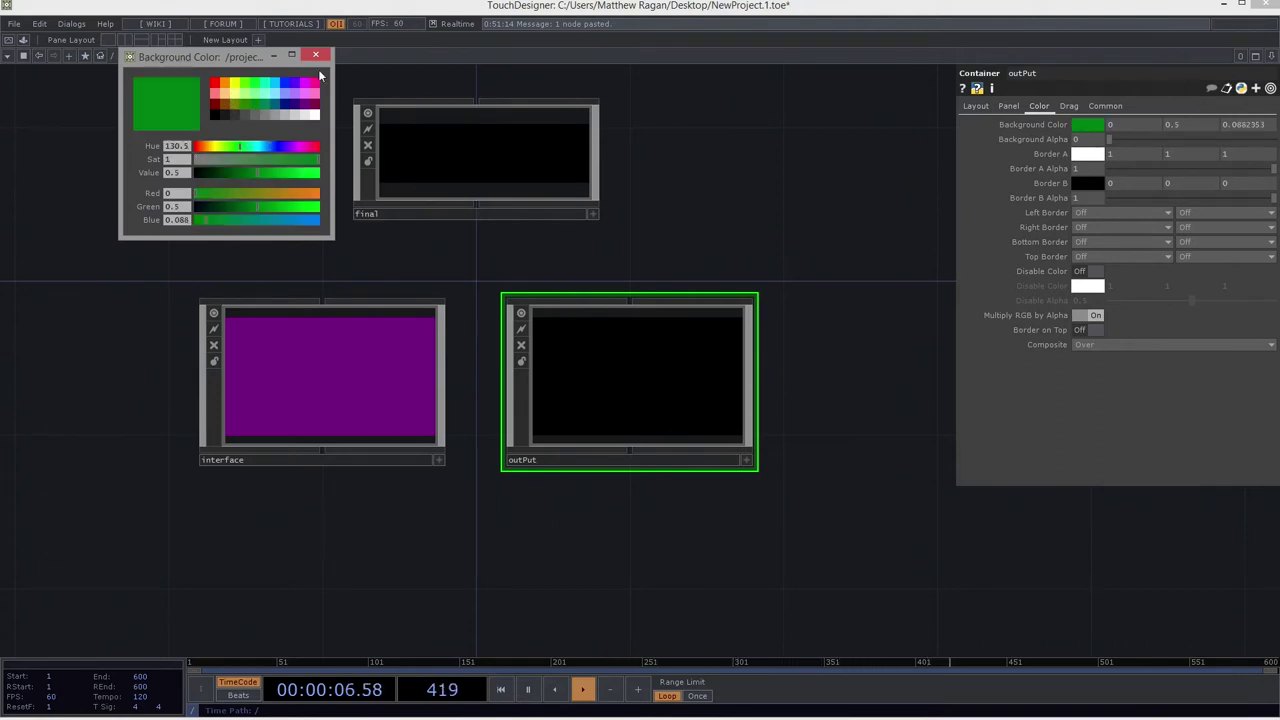
click(316, 54)
drag(1110, 139, 1270, 139)
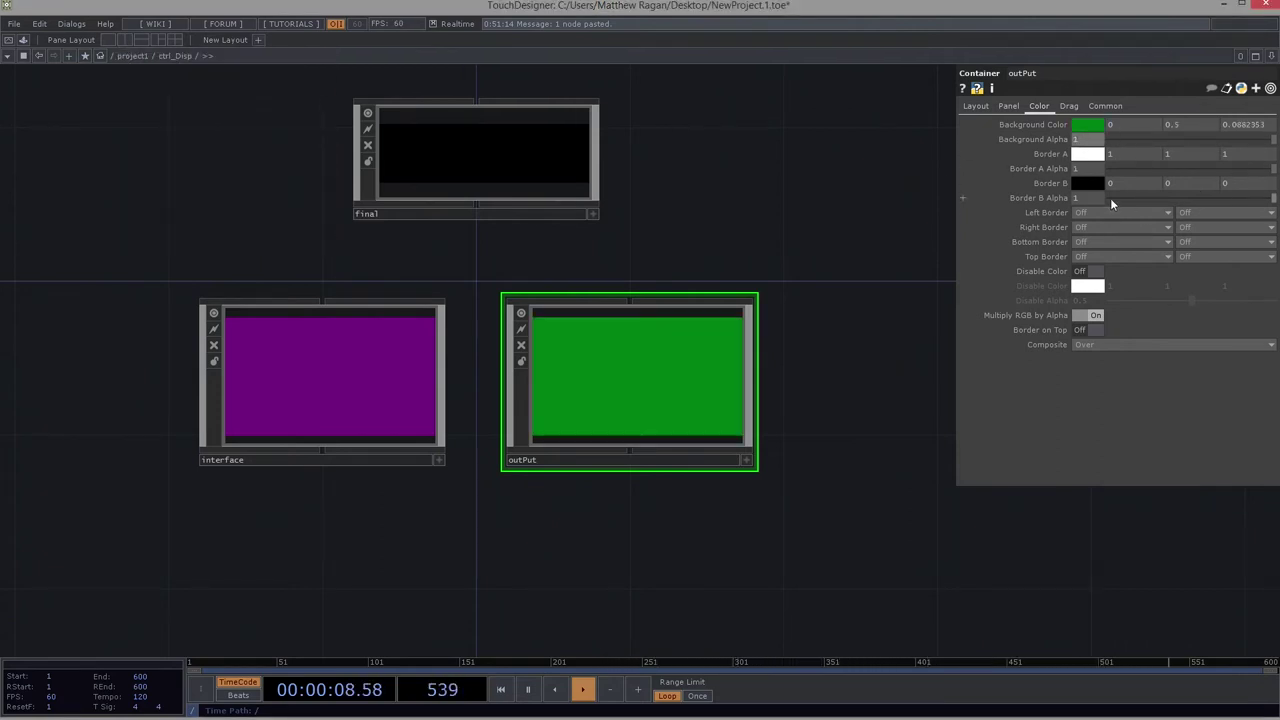
click(332, 362)
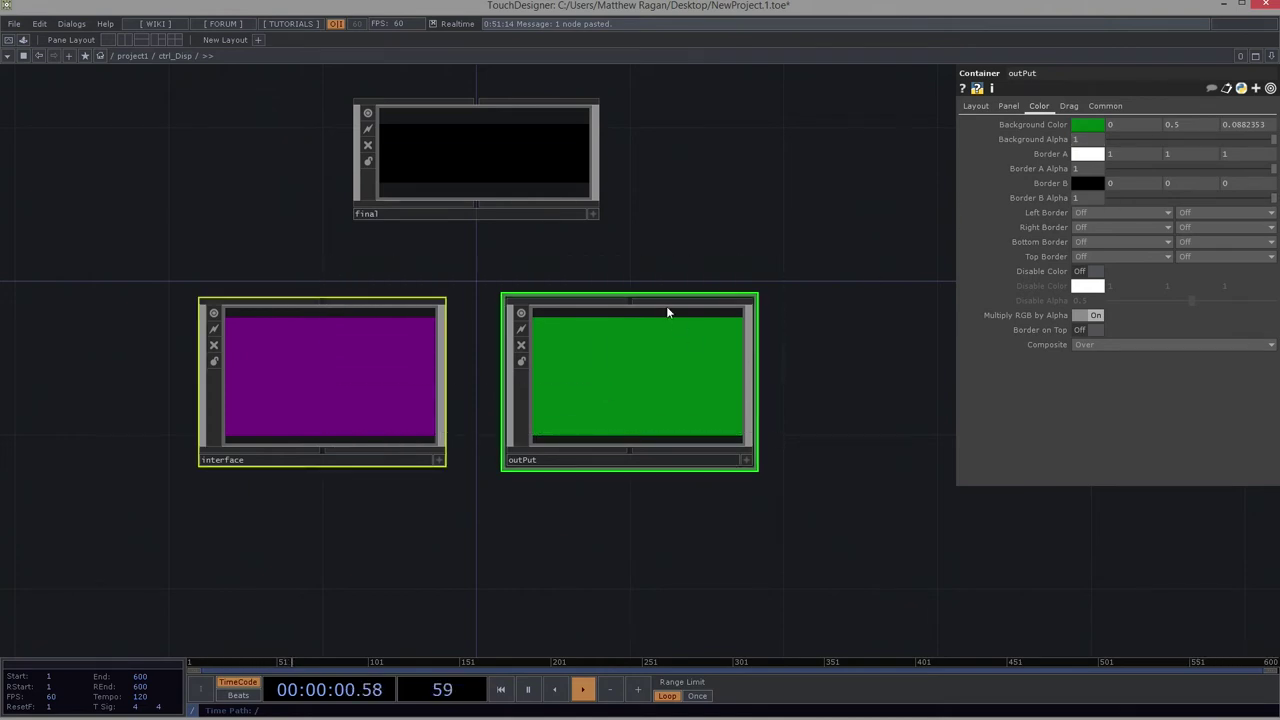
Step: Wire interface and outPut into final and set its Align to Layout Horizontal Left to Right
drag(657, 294, 296, 314)
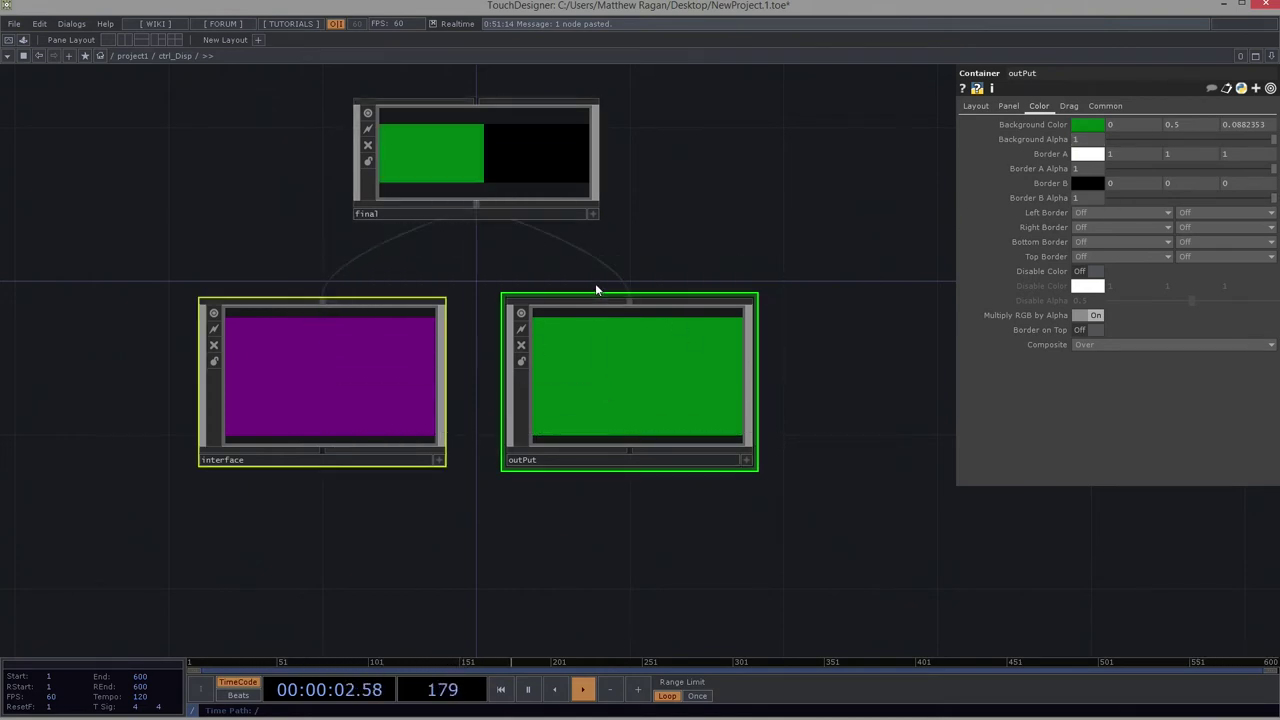
drag(654, 194, 657, 234)
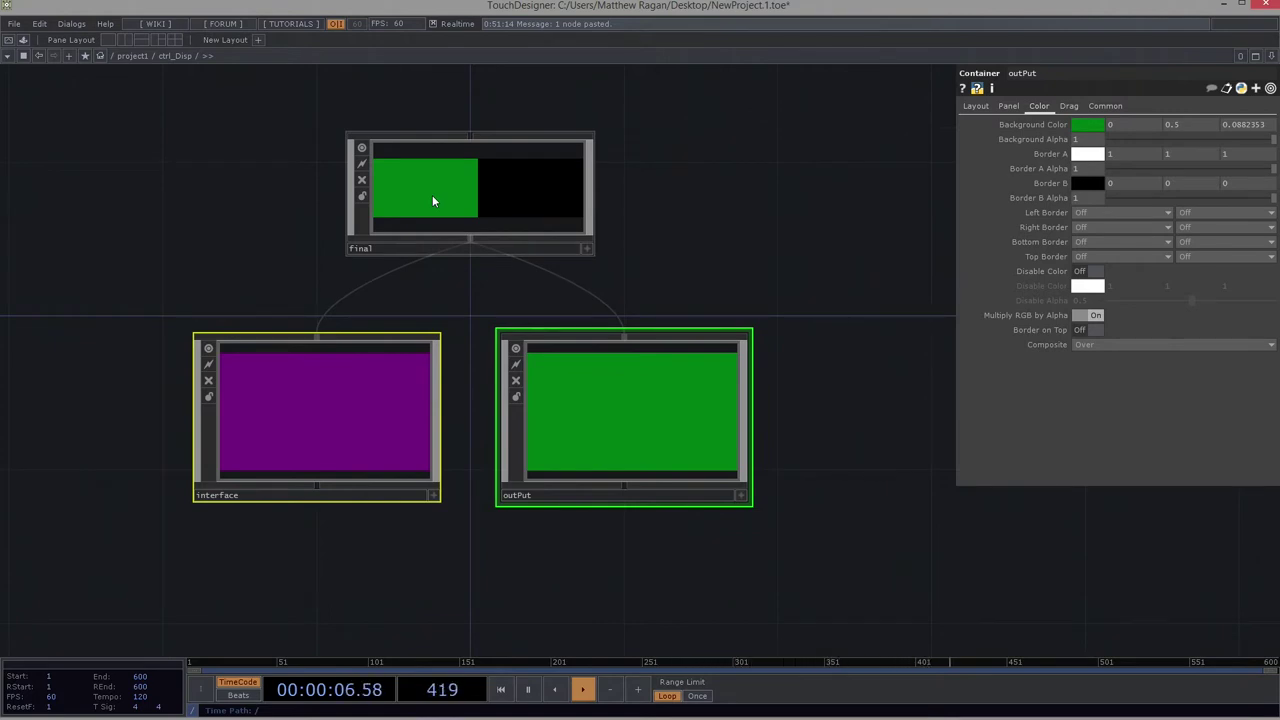
click(405, 228)
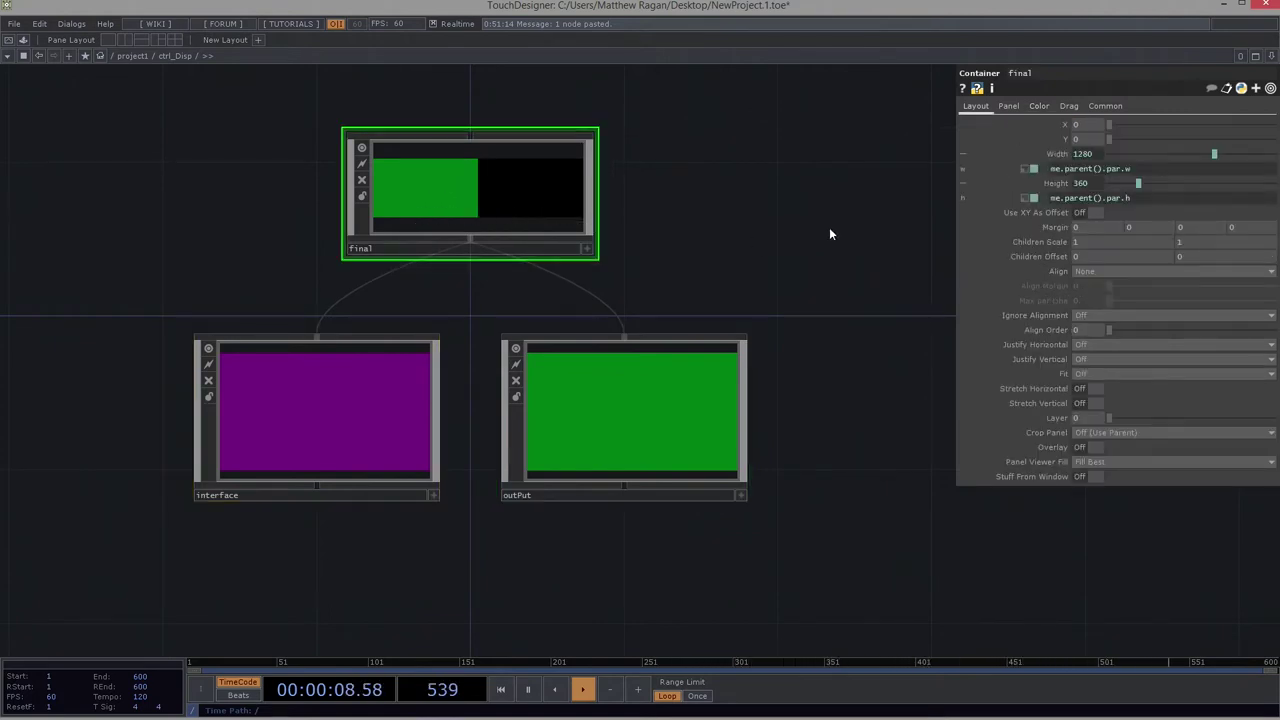
click(1118, 271)
click(1135, 297)
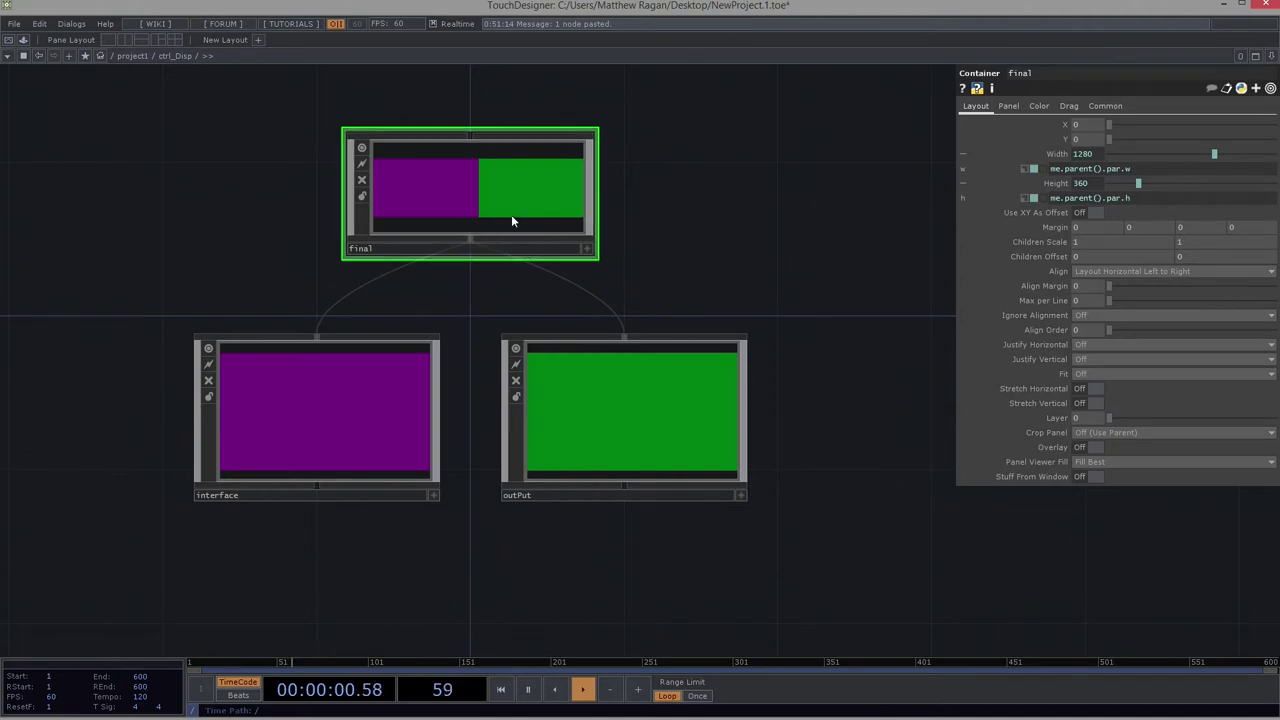
drag(195, 273, 737, 493)
click(480, 181)
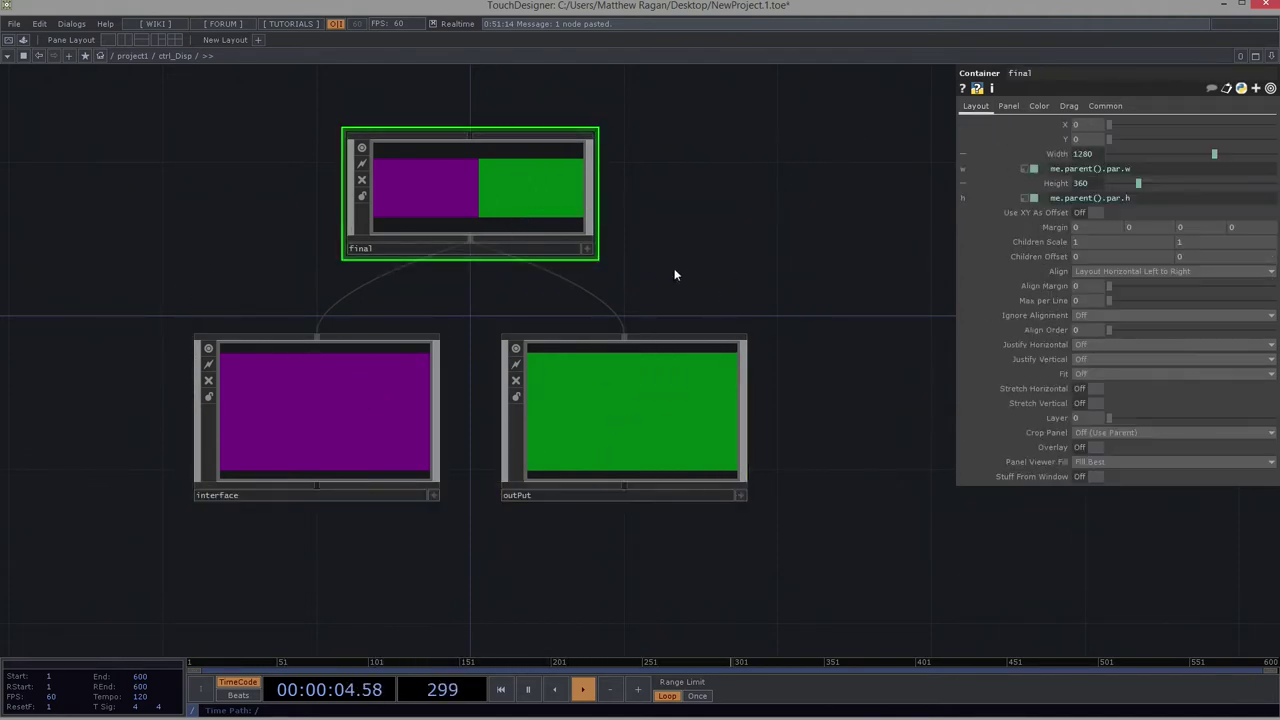
scroll(650, 265, down, 6)
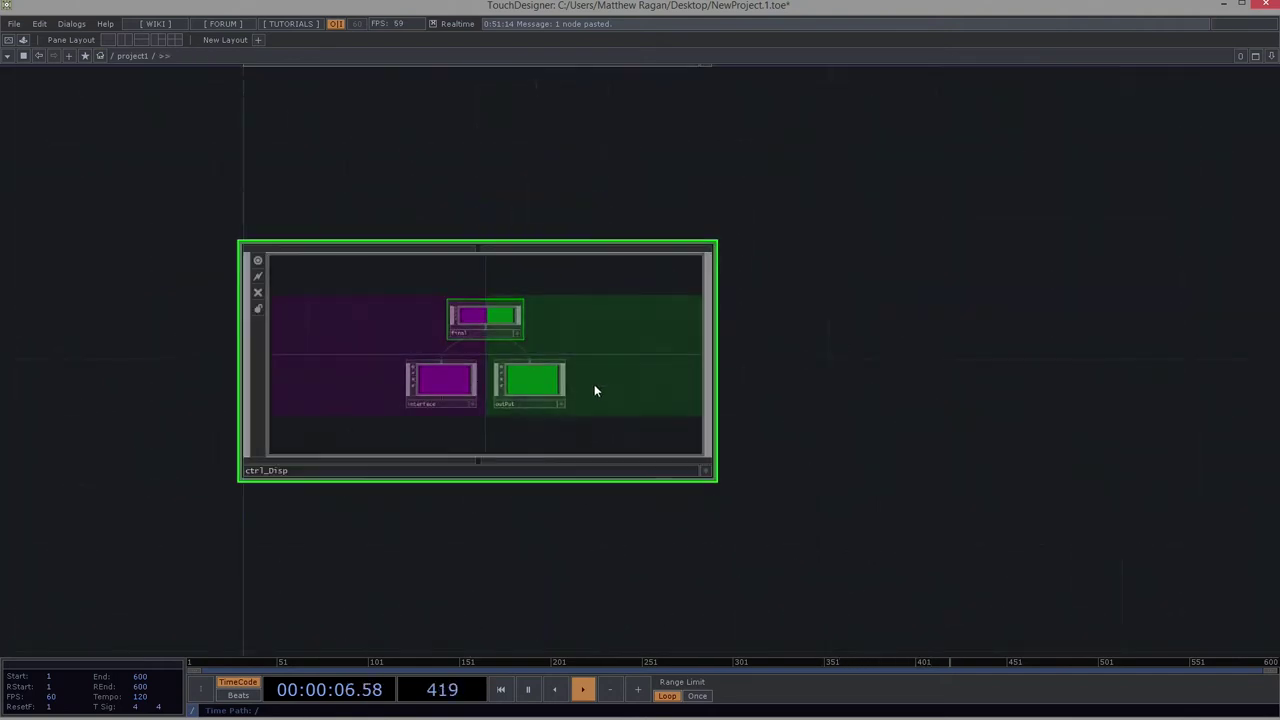
scroll(416, 356, up, 5)
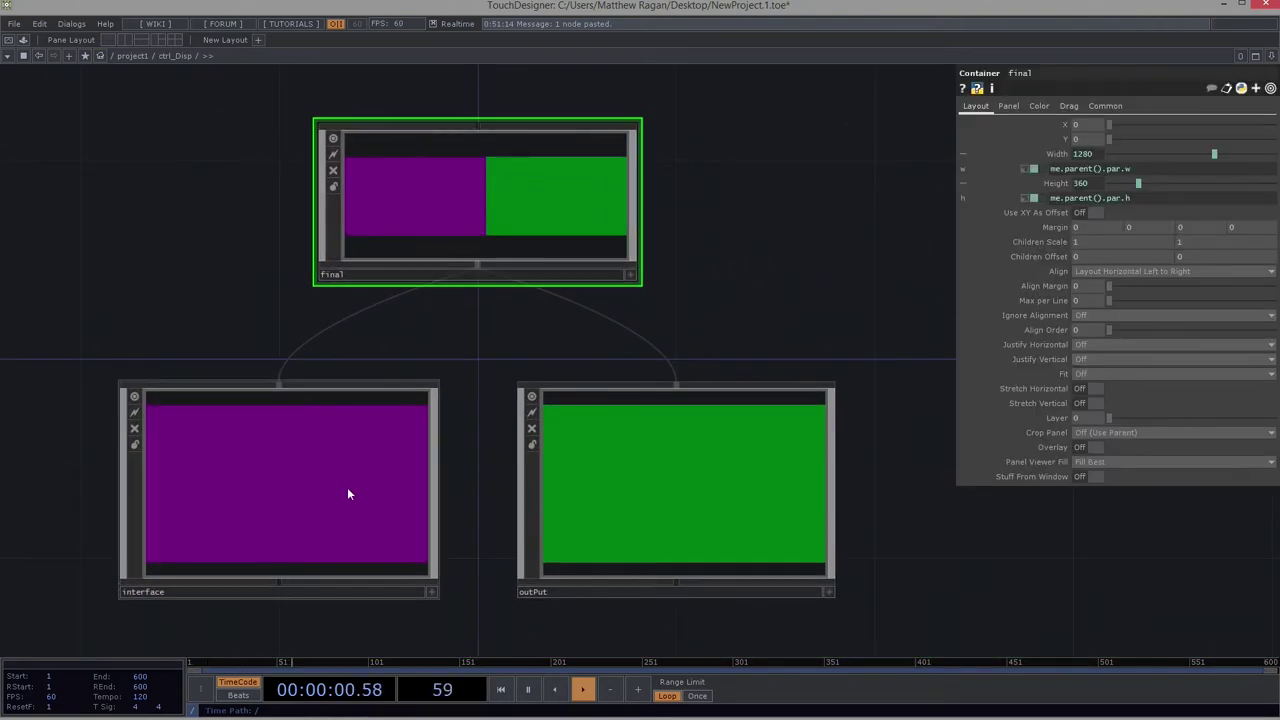
scroll(472, 478, down, 1)
drag(472, 478, 487, 326)
scroll(487, 326, down, 3)
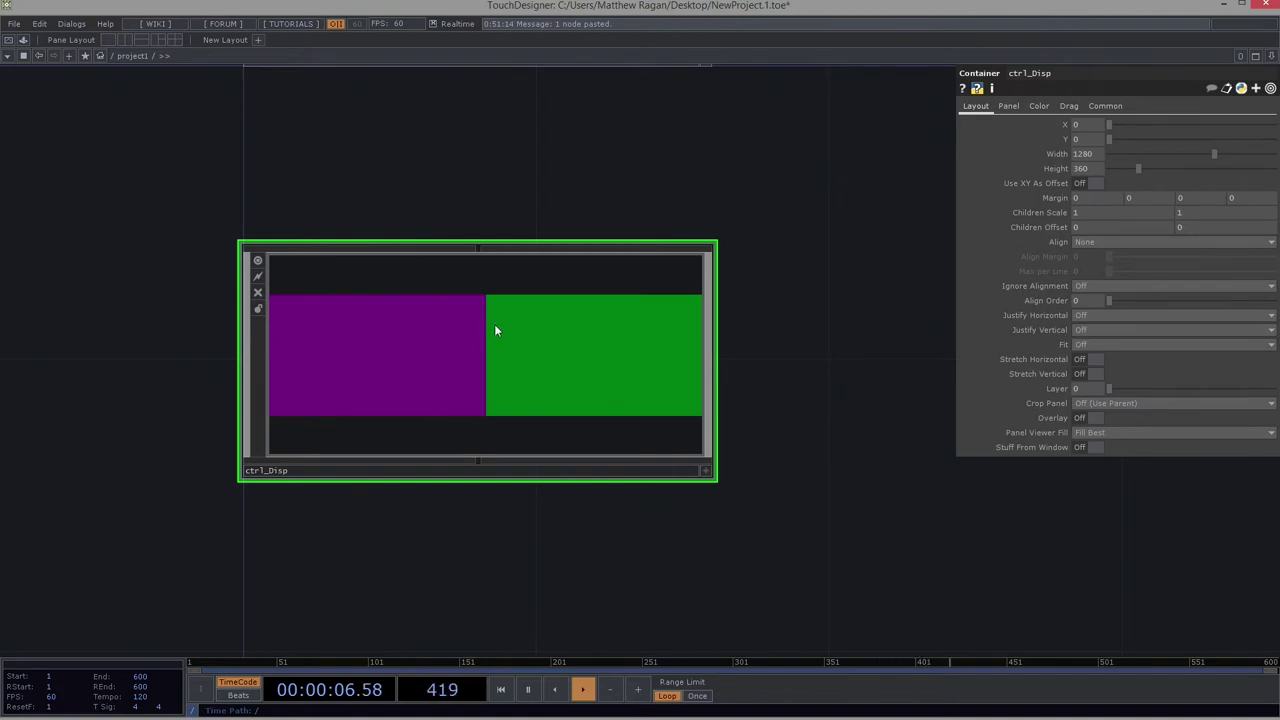
scroll(494, 330, up, 2)
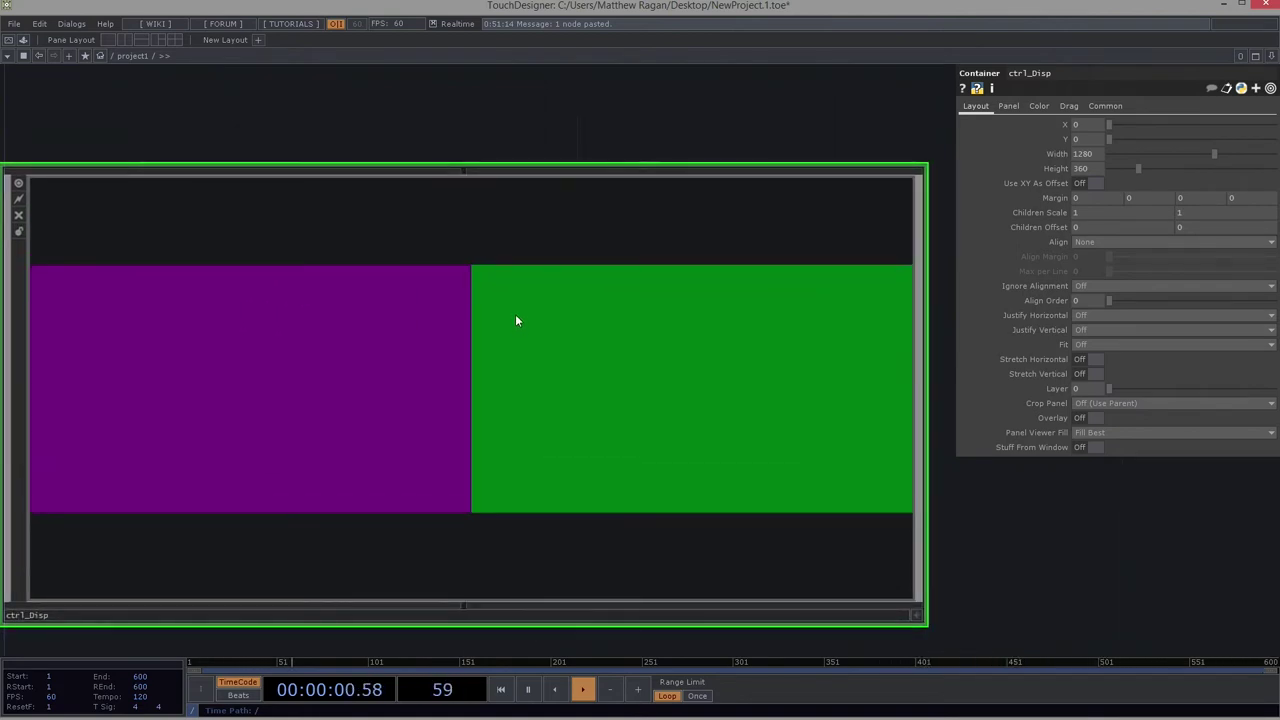
scroll(516, 320, up, 4)
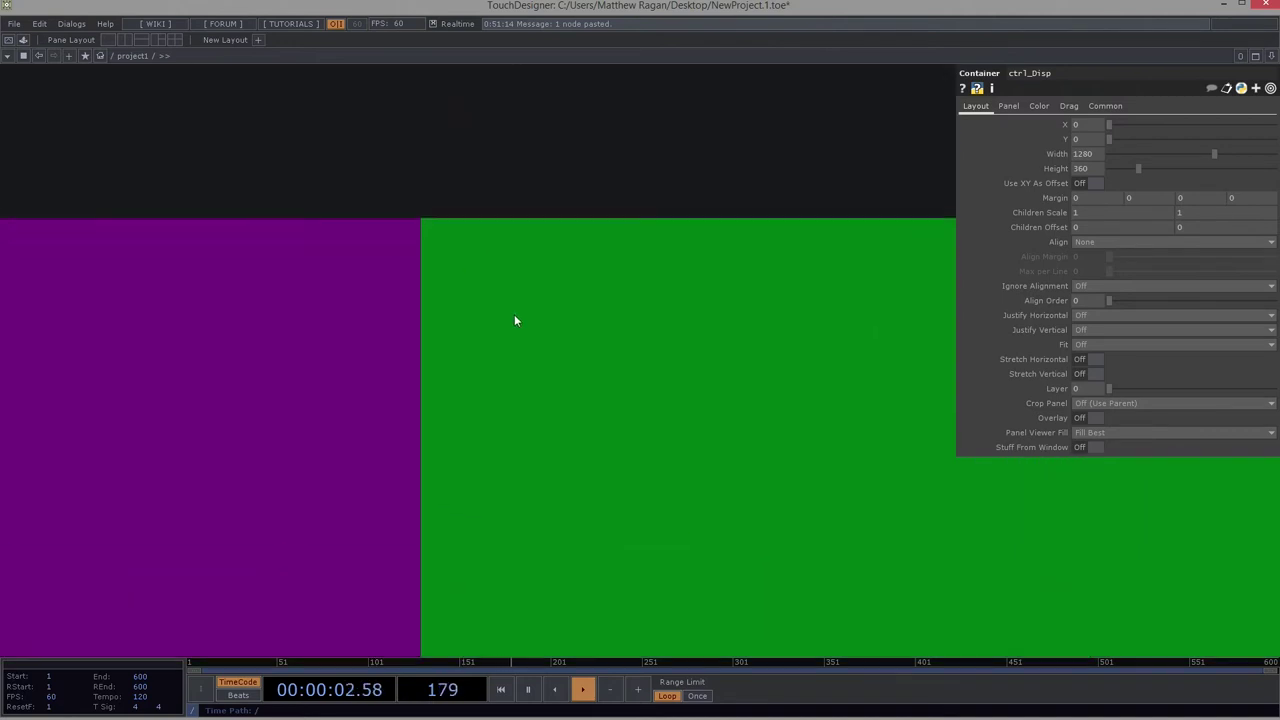
scroll(514, 320, up, 2)
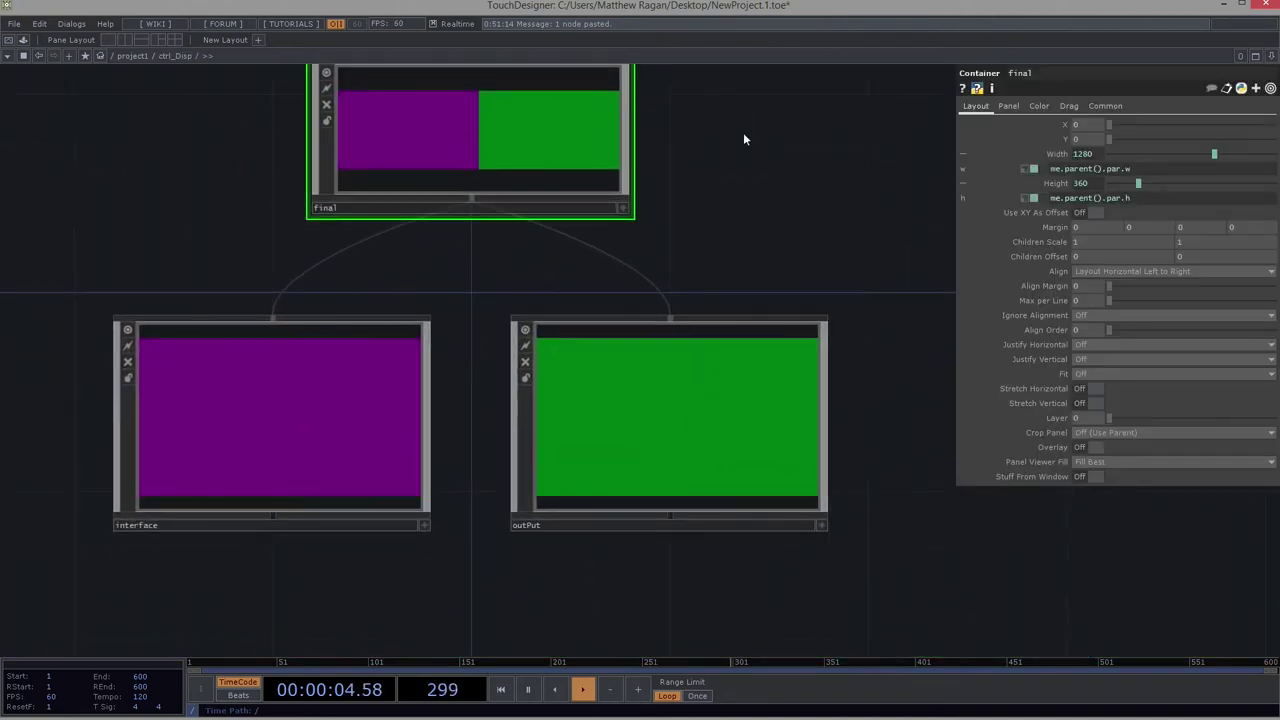
Step: Set outPut's Panel Background TOP to ./bg
click(780, 335)
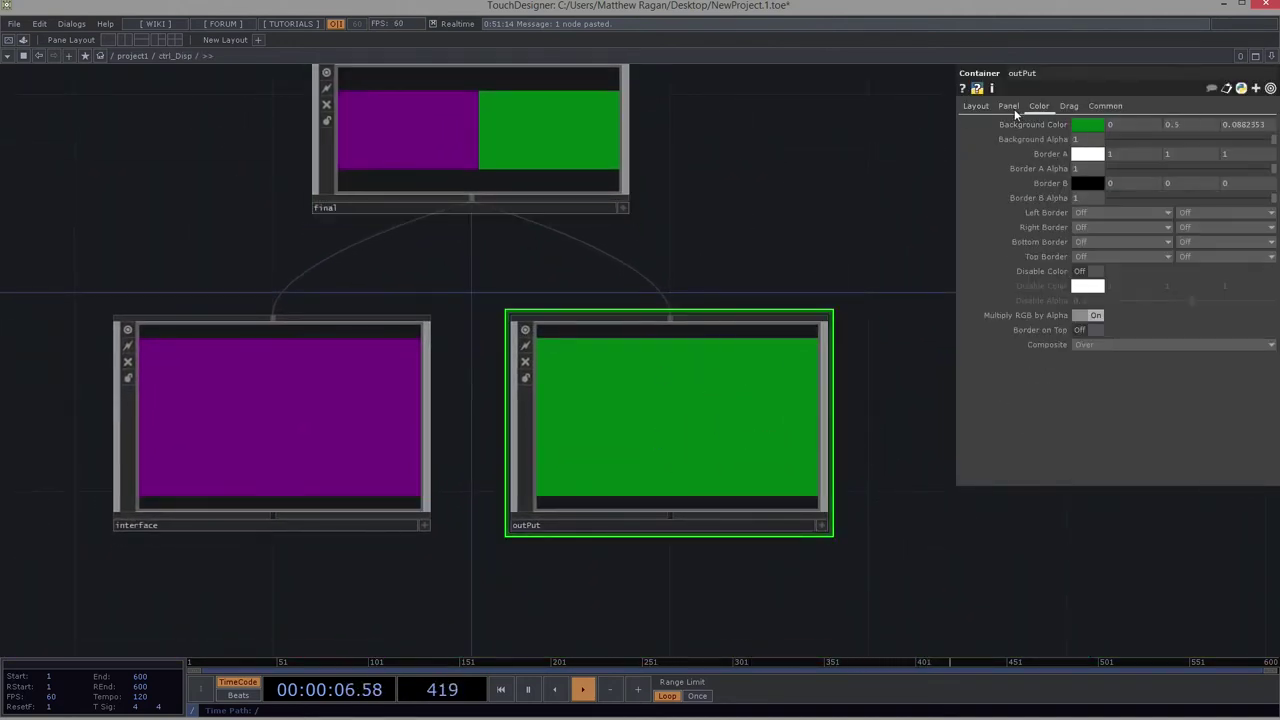
click(1008, 106)
click(1100, 214)
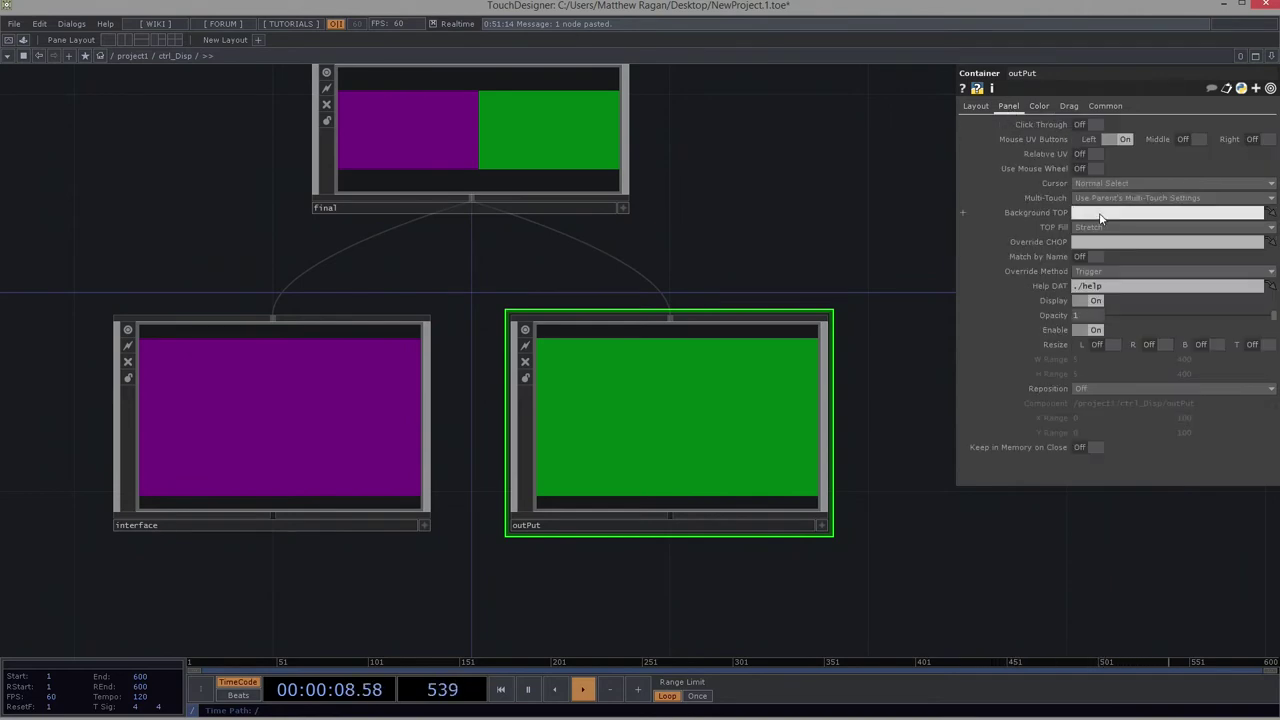
text(./bg)
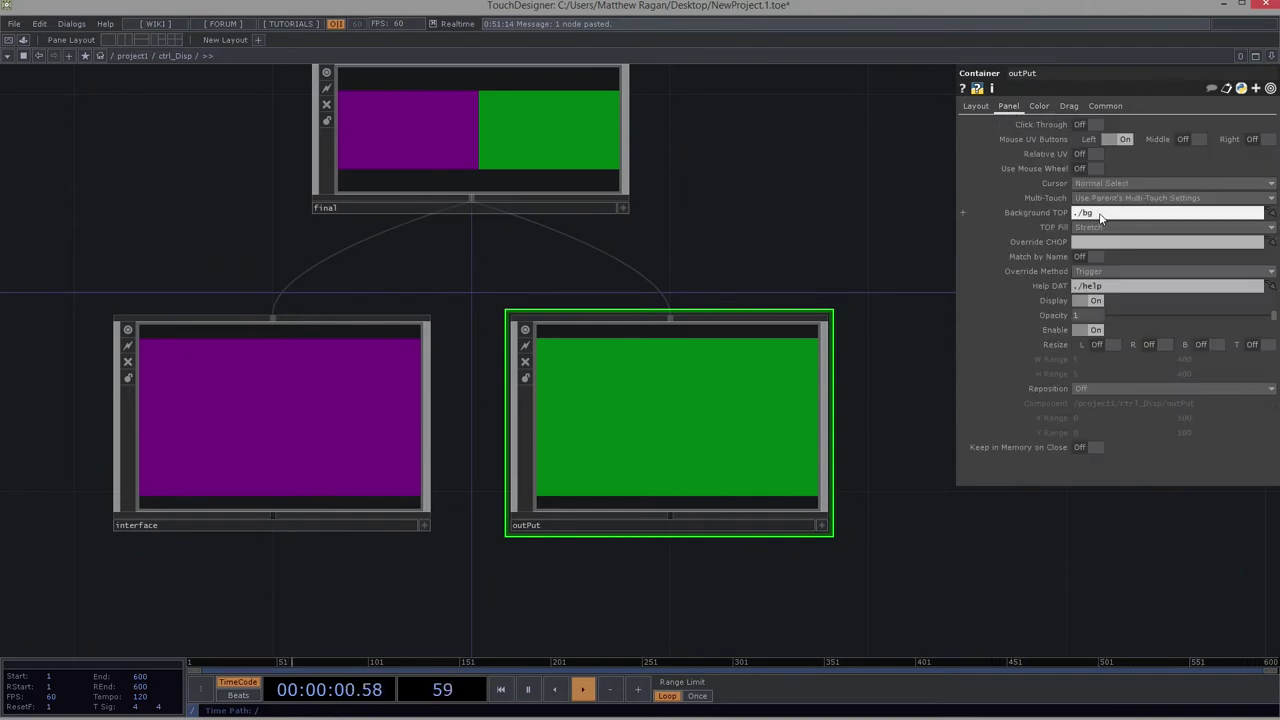
key(Return)
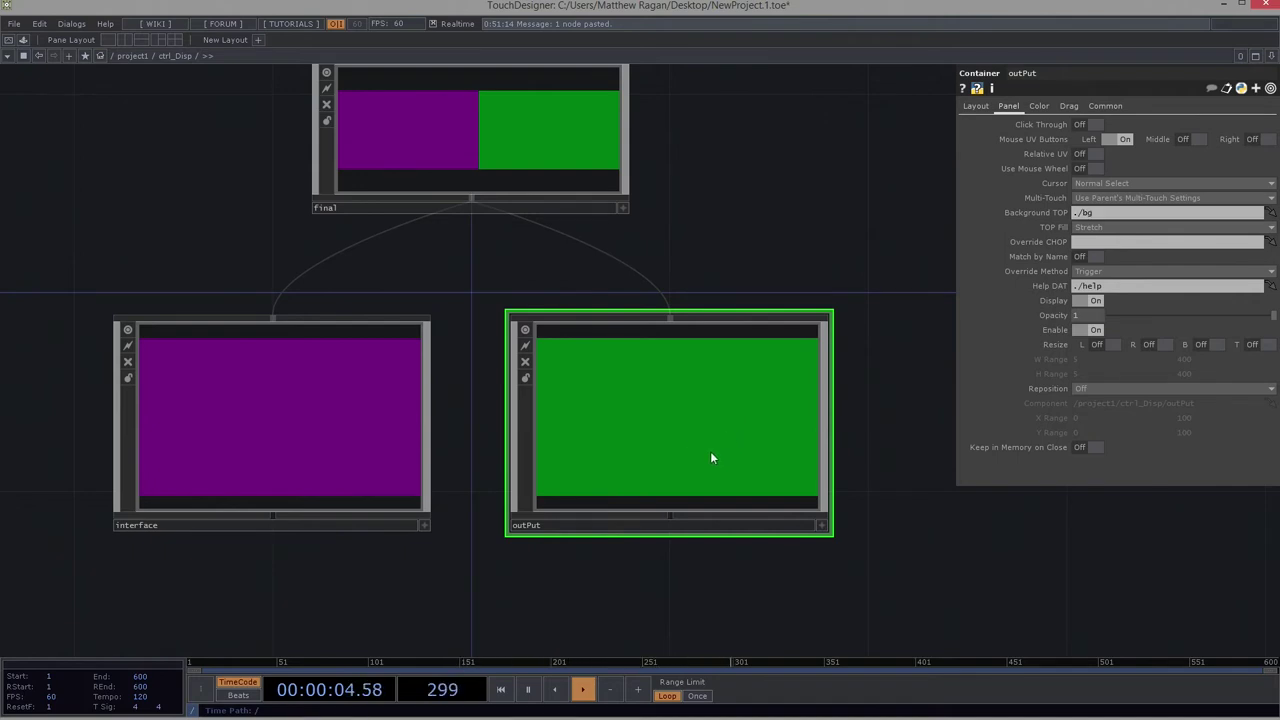
Step: Inside outPut, add a Movie File In operator
key(i)
key(Tab)
text(mov)
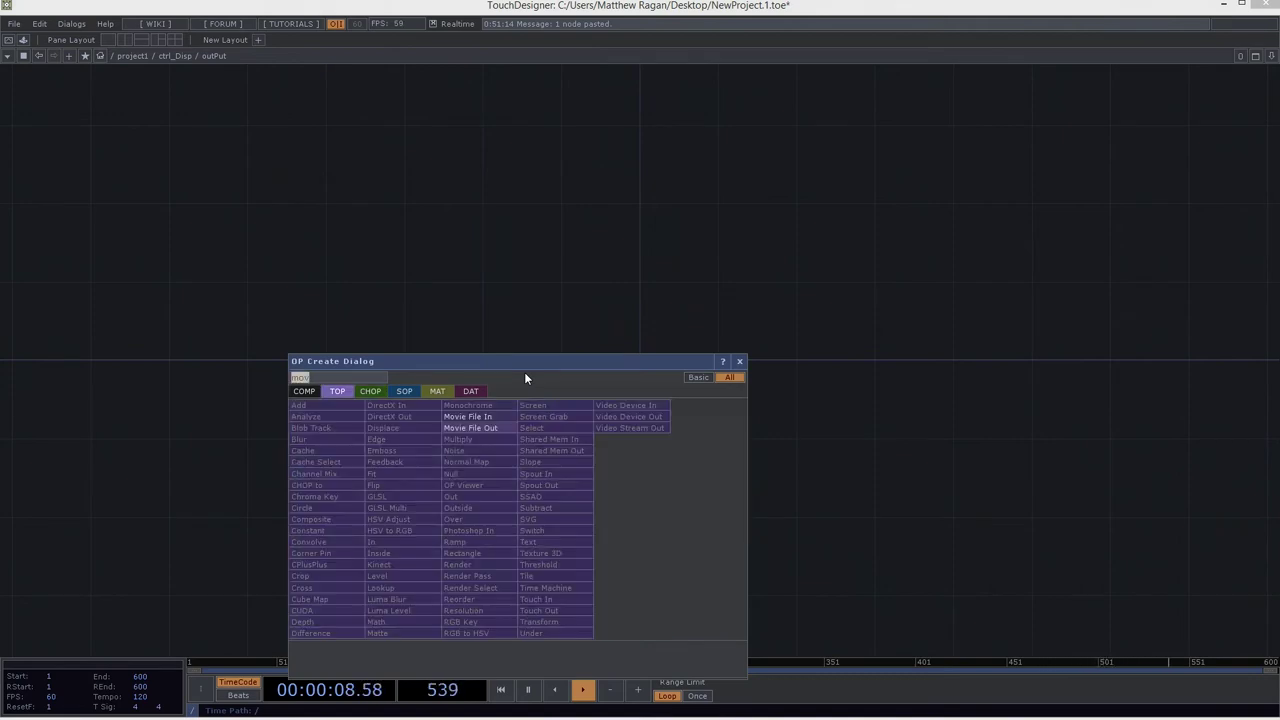
key(Return)
click(573, 343)
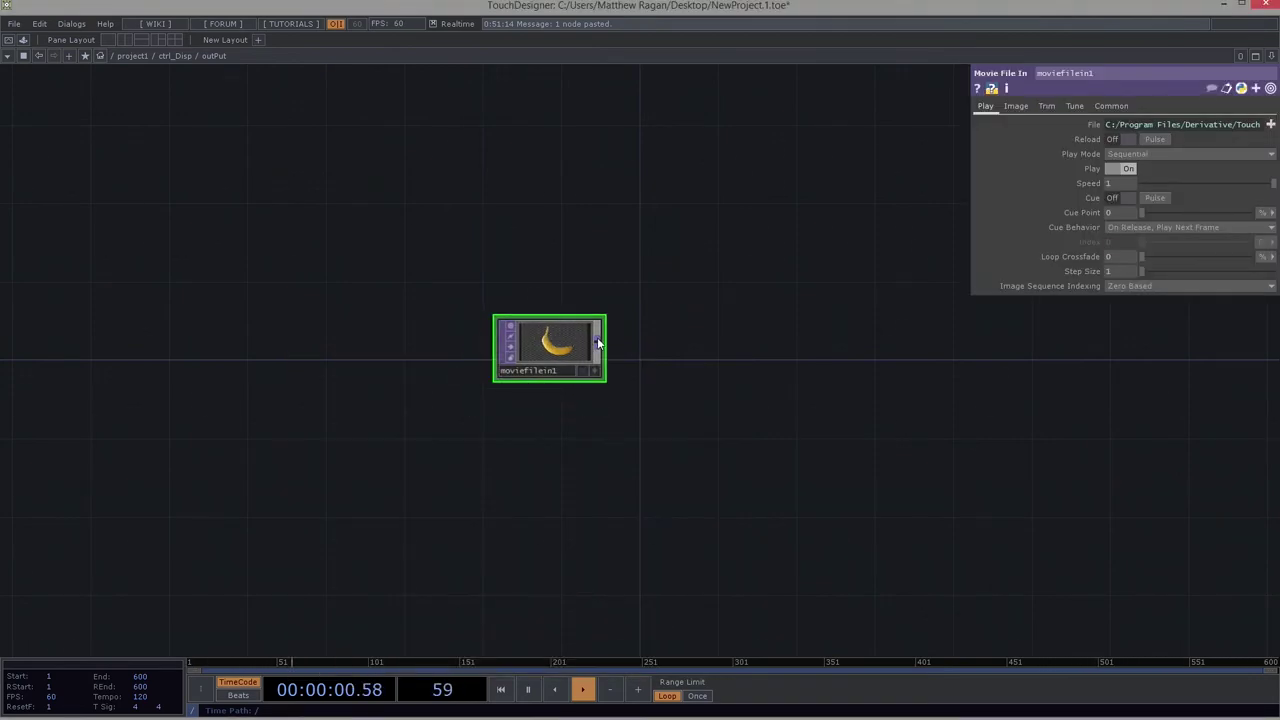
Step: Add a Null named bg after the movie, then return up and frame all nodes
key(Tab)
text(nul)
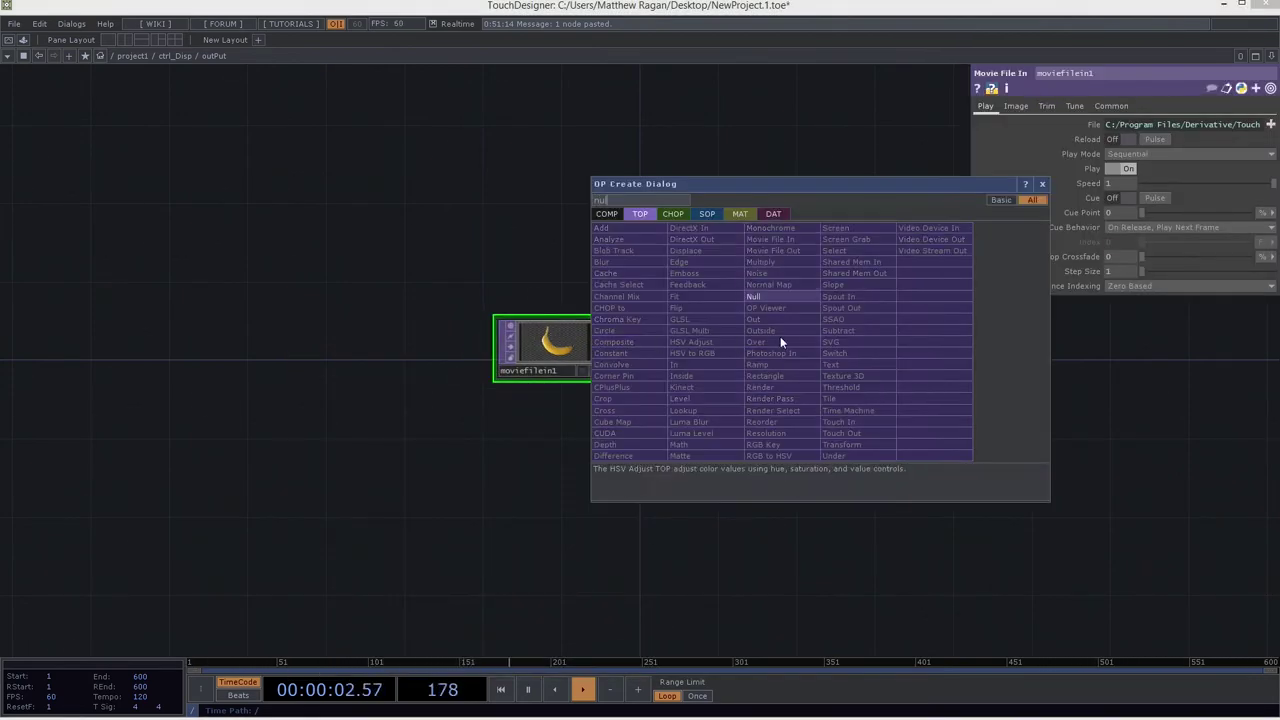
click(805, 297)
click(719, 362)
drag(720, 369, 703, 376)
click(705, 369)
text(bg)
key(Return)
key(u)
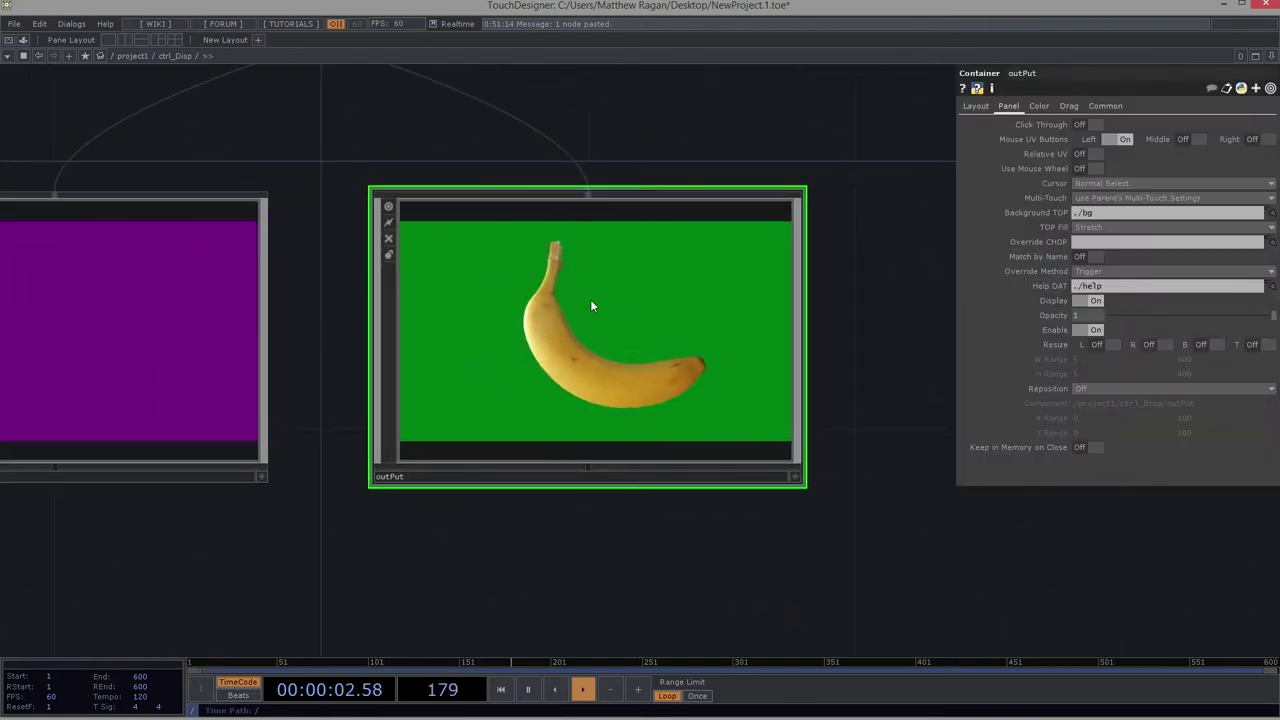
key(h)
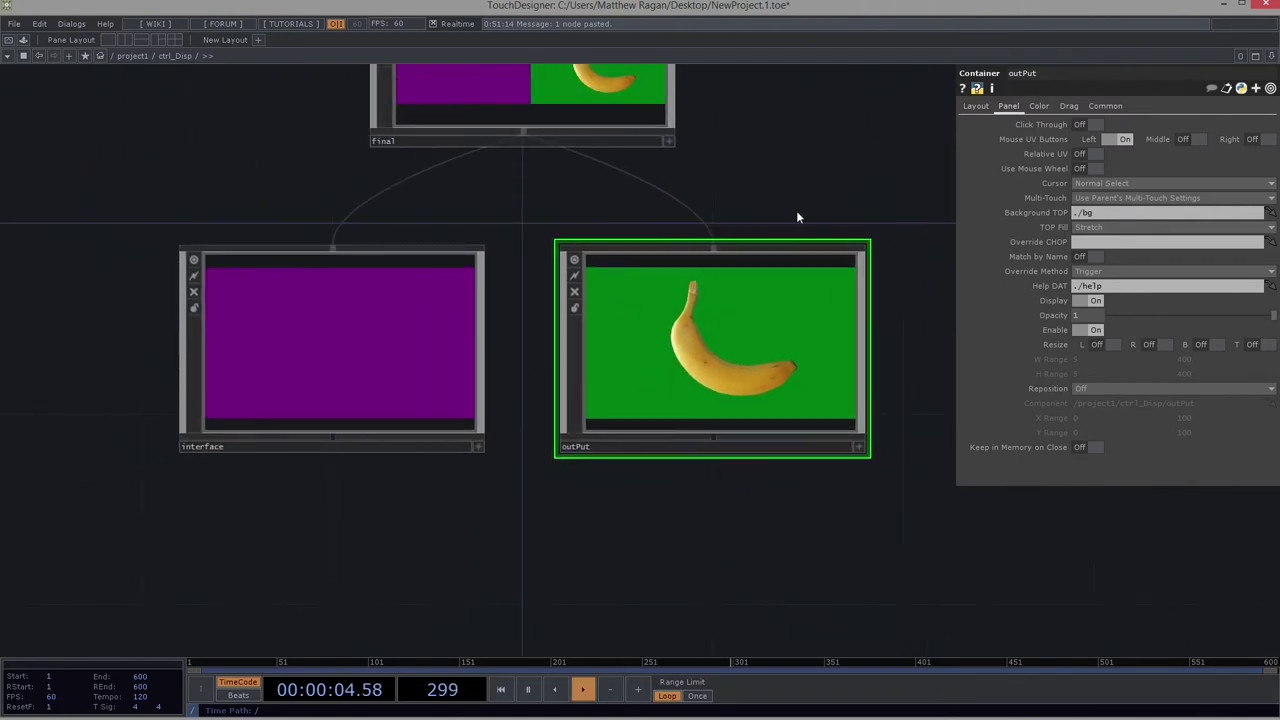
drag(804, 201, 804, 252)
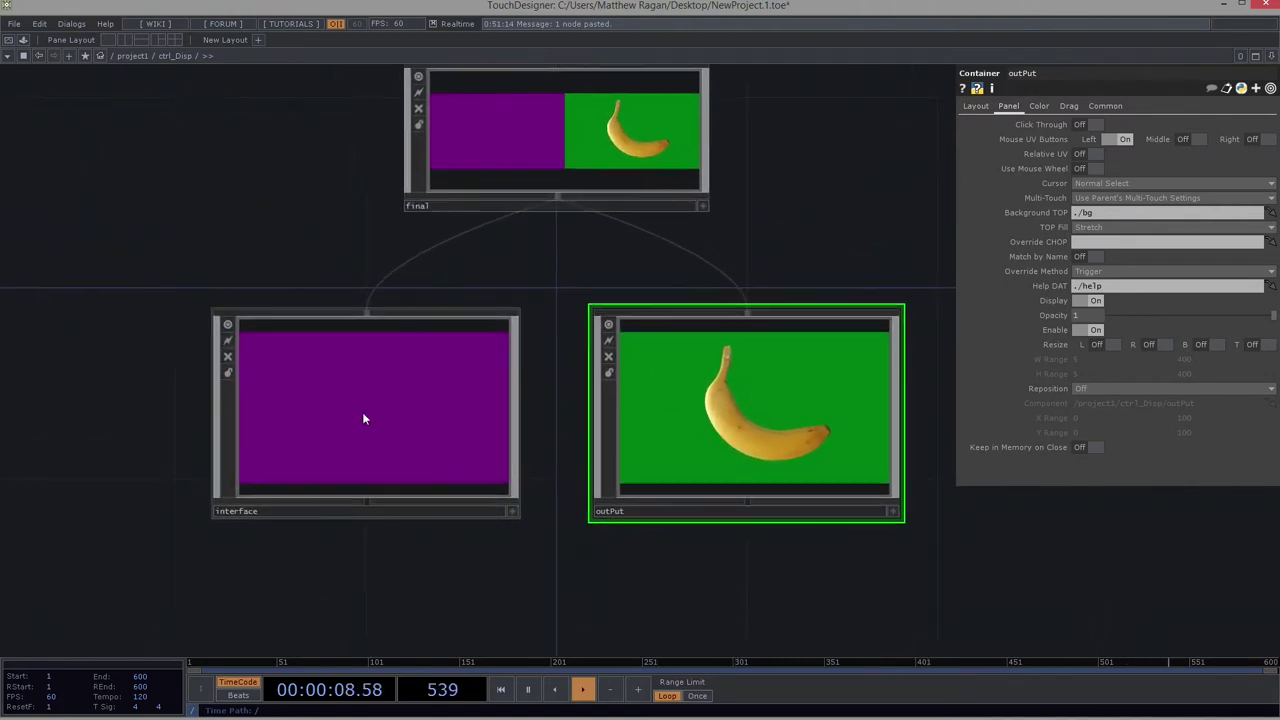
Step: Add a Container COMP inside interface and paste a copy, container2, to its right
scroll(350, 432, up, 5)
scroll(350, 432, up, 2)
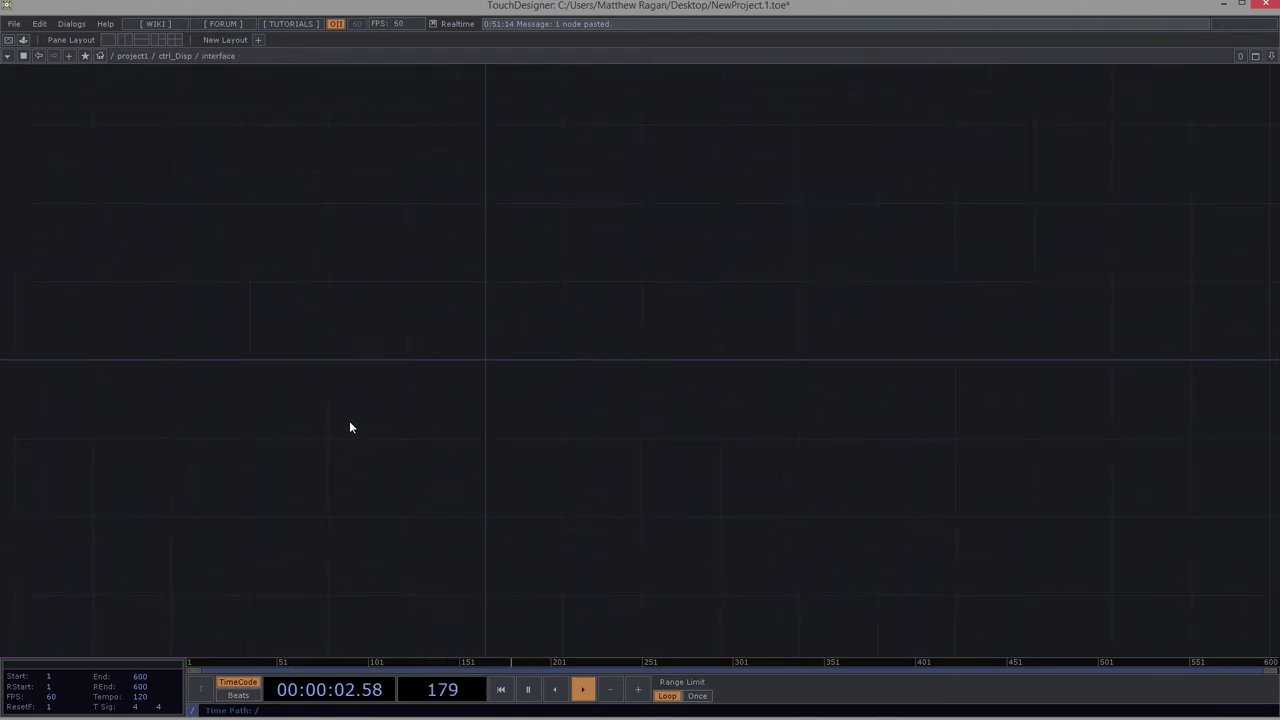
drag(449, 321, 512, 316)
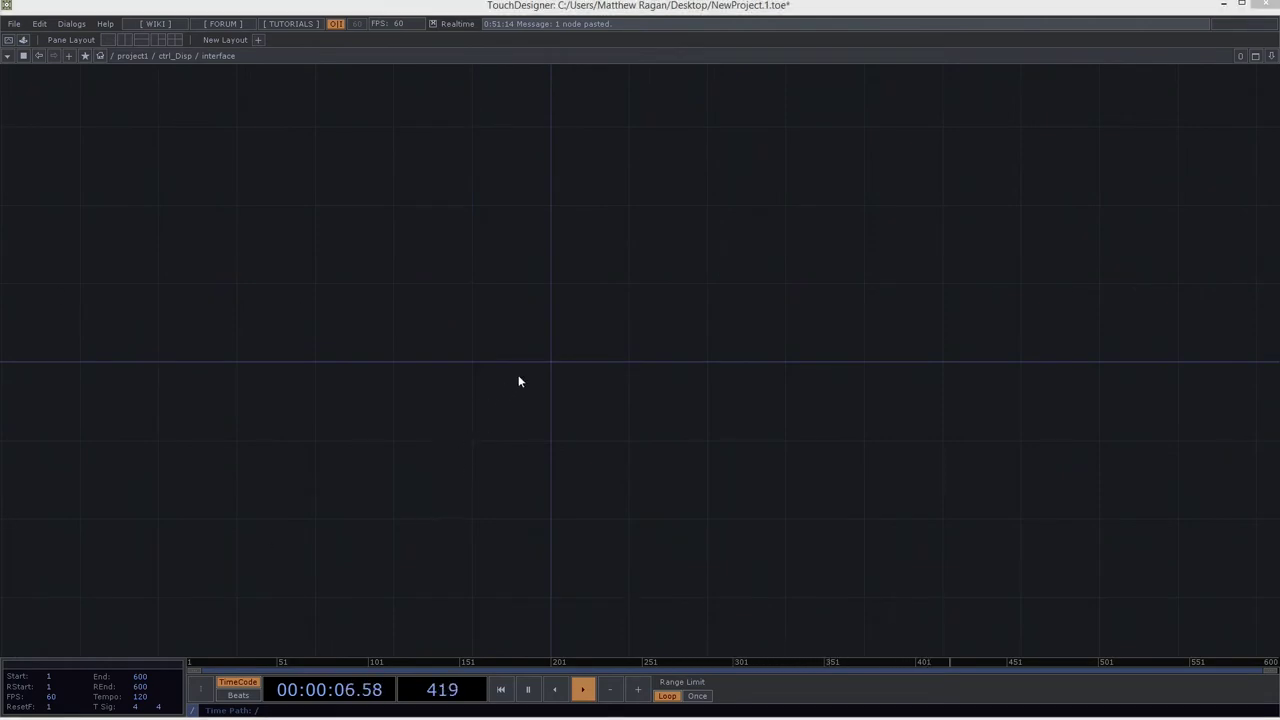
key(Tab)
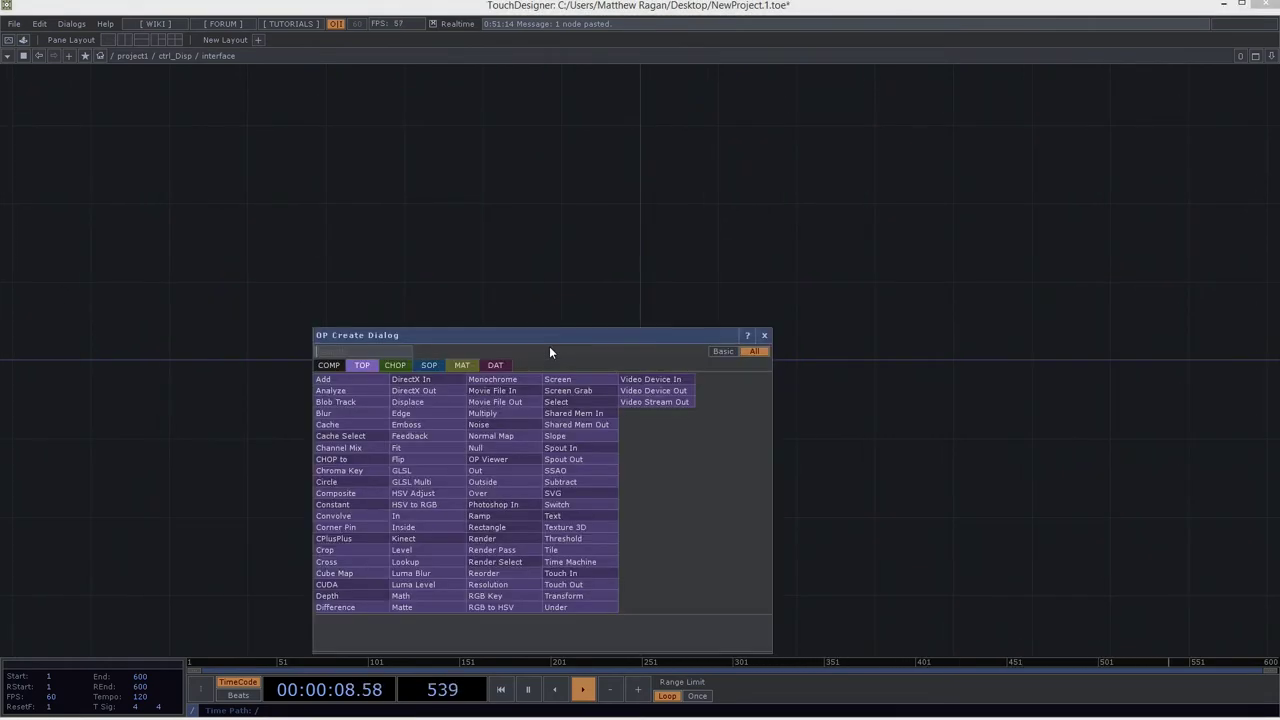
text(con)
click(328, 365)
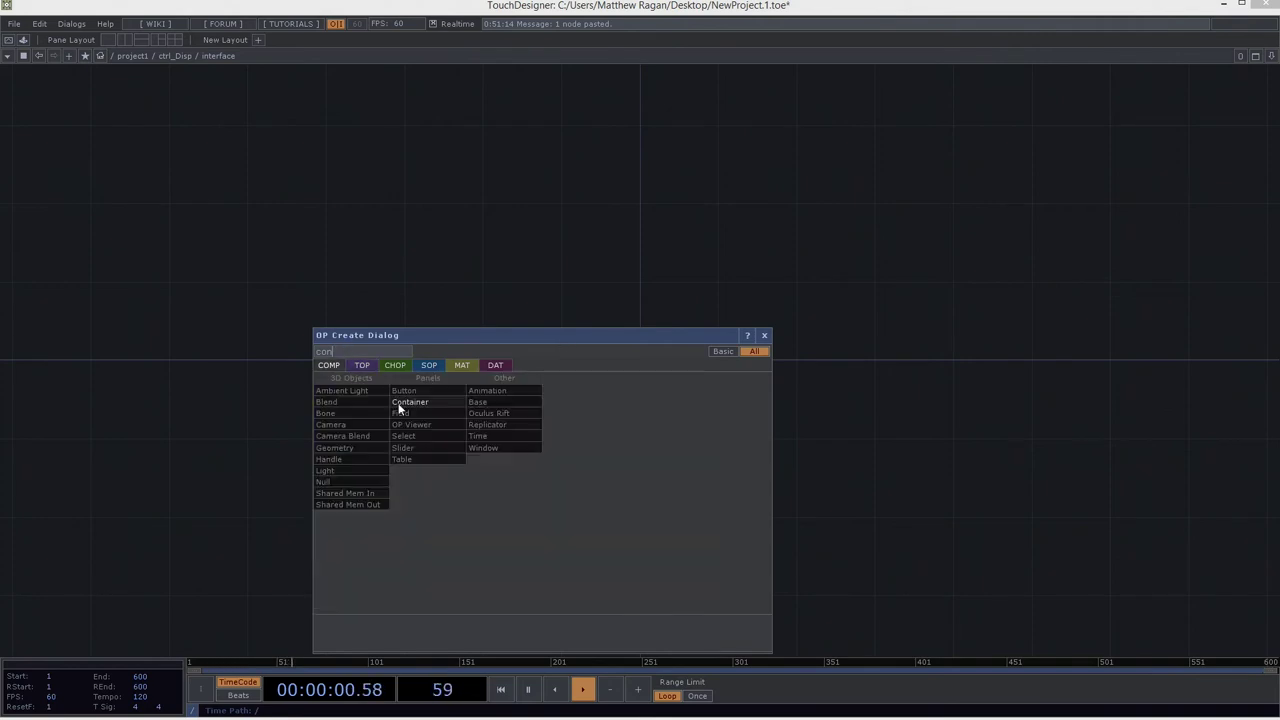
click(410, 407)
click(560, 289)
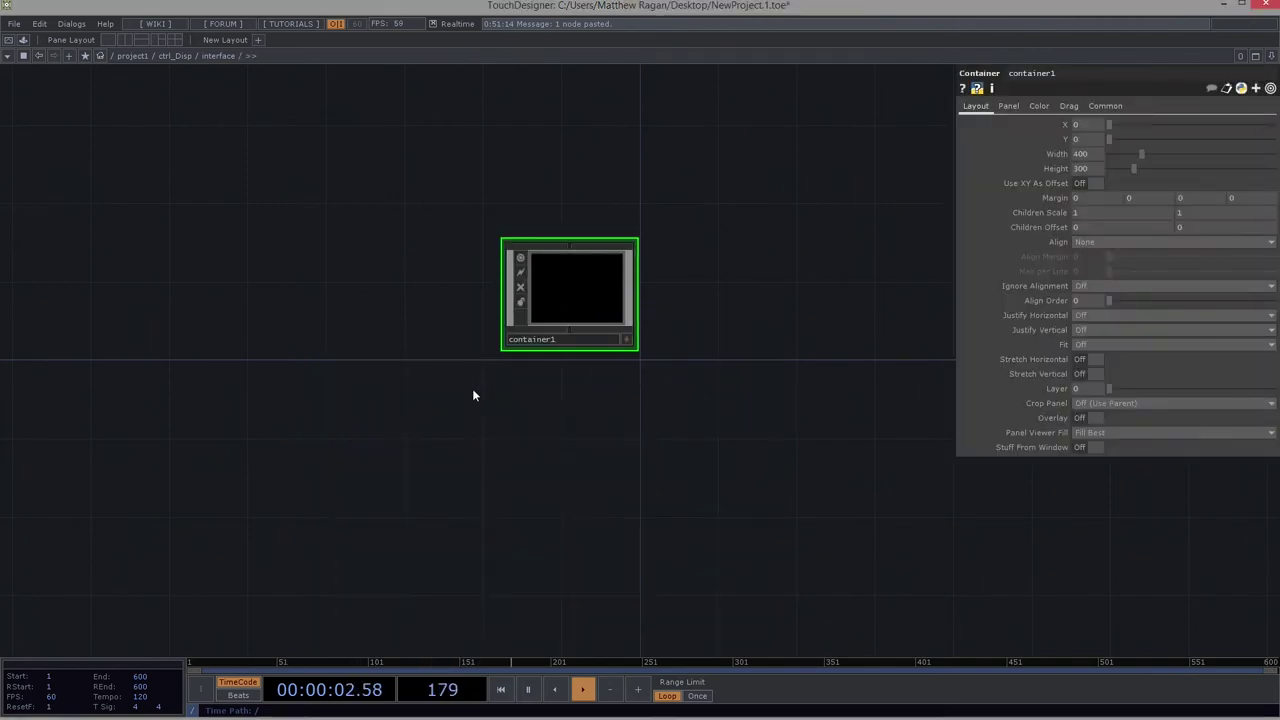
key(ctrl+v)
drag(545, 420, 694, 303)
drag(600, 190, 507, 245)
scroll(470, 390, up, 3)
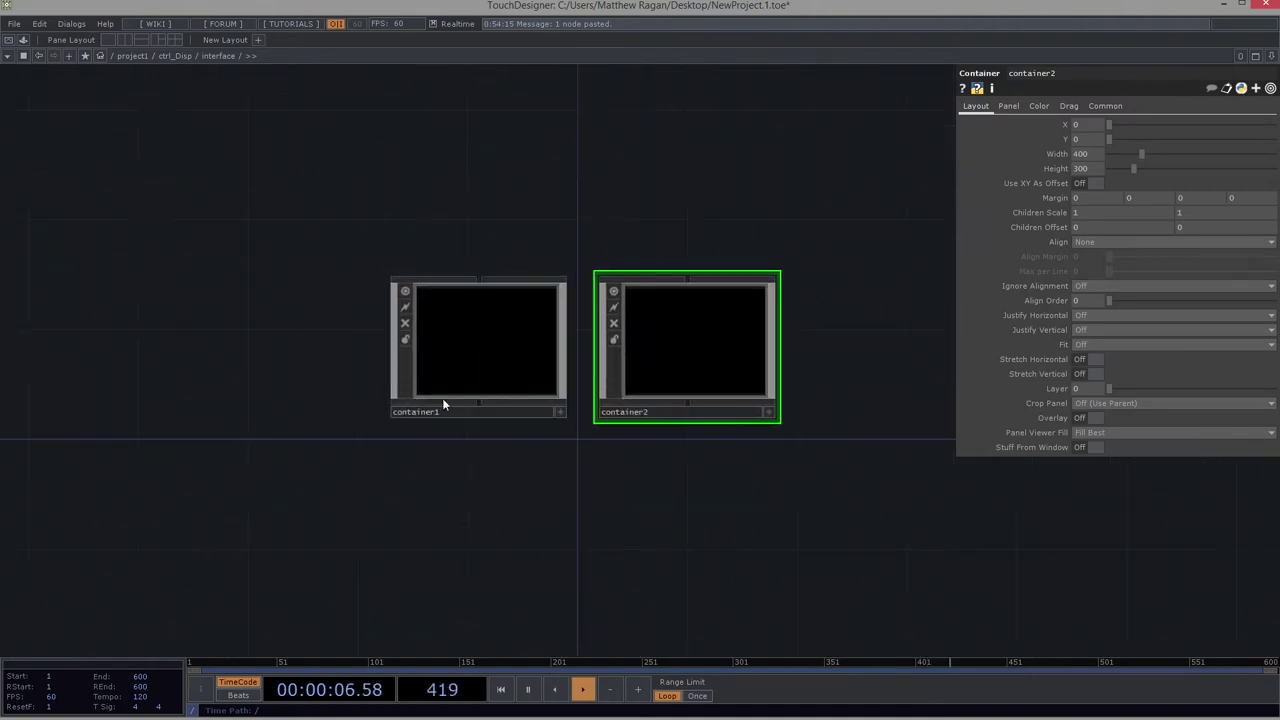
Step: Give container1 a 0.6 grey background color
click(466, 412)
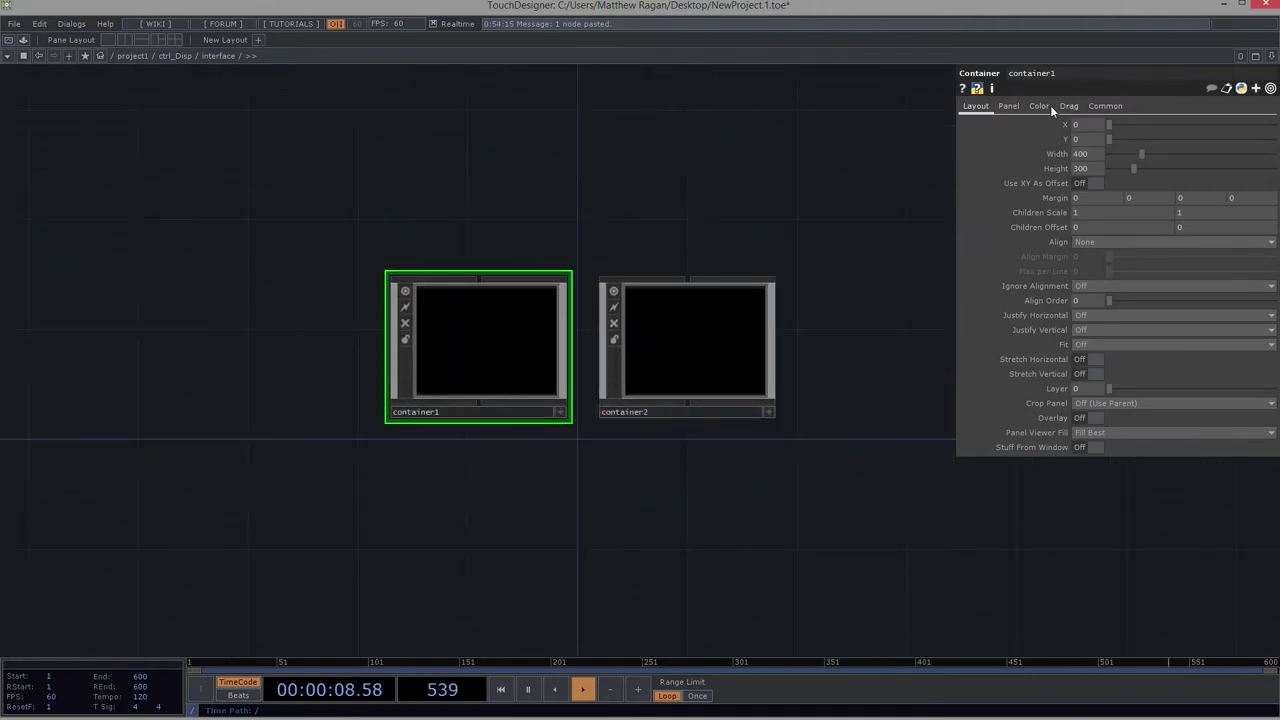
click(1039, 107)
click(1090, 127)
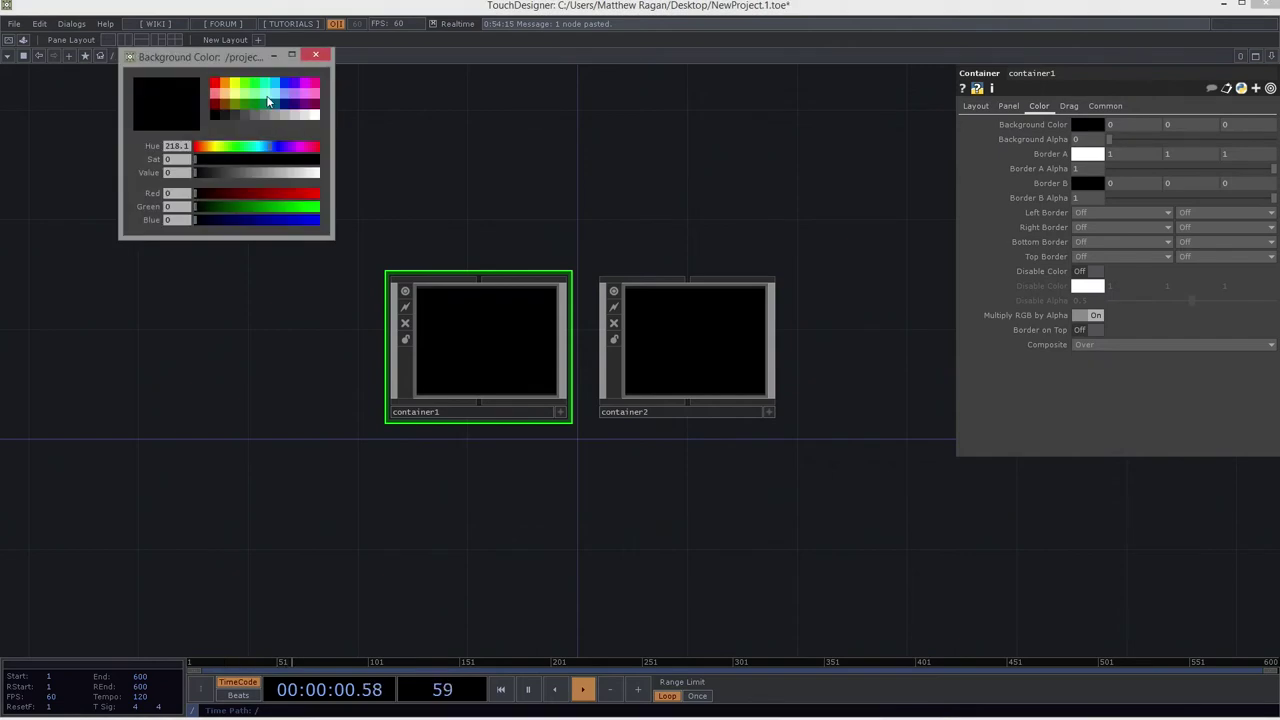
click(279, 118)
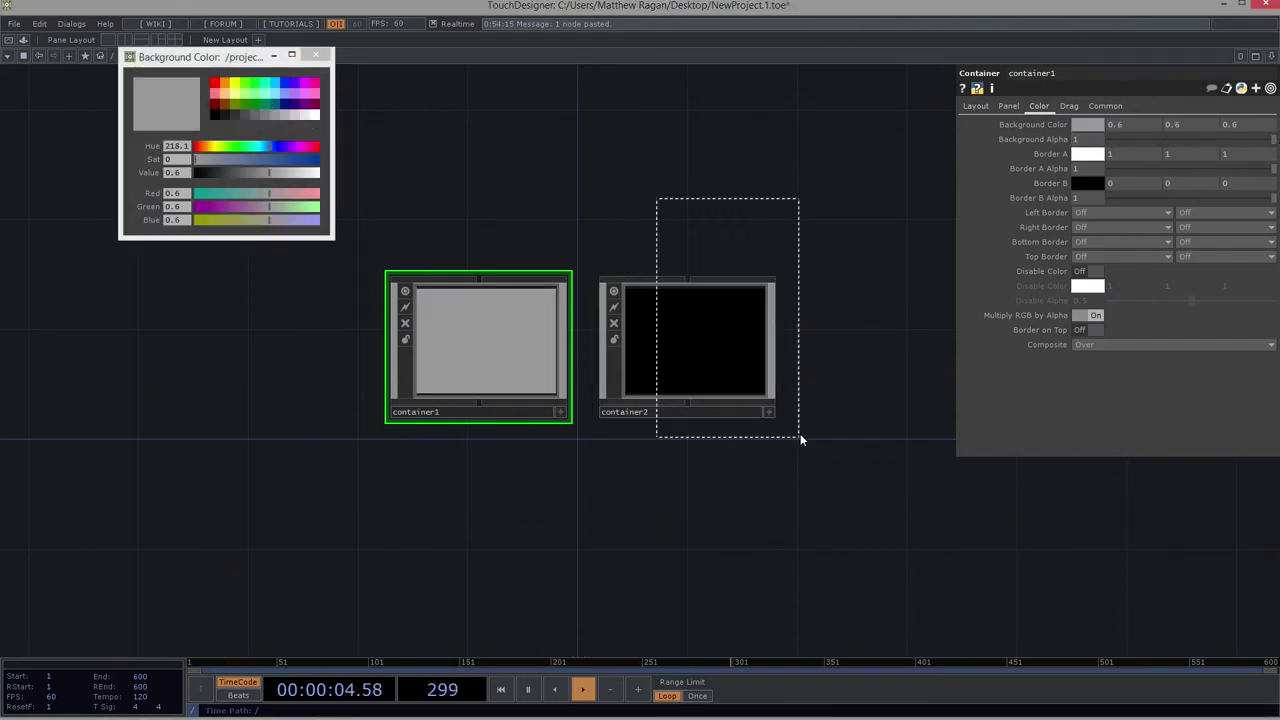
Step: Give container2 an orange background color with Background Alpha at 1
drag(586, 277, 802, 440)
click(1070, 106)
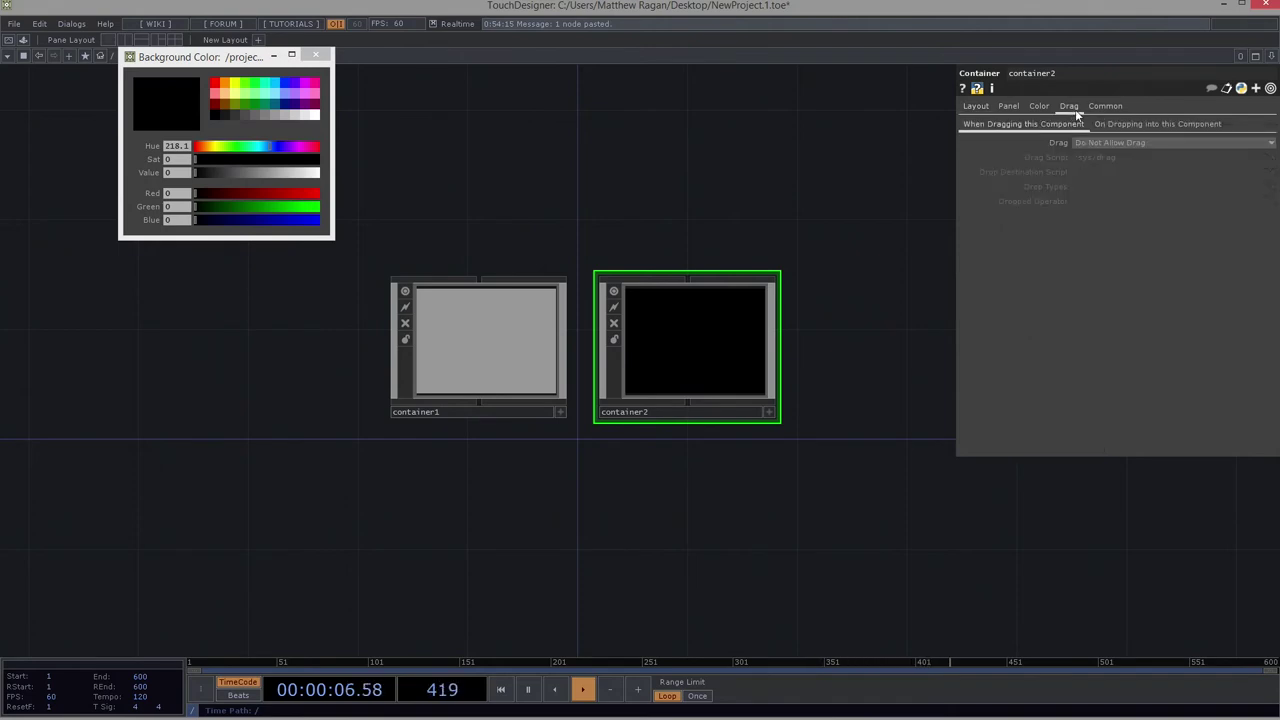
click(1039, 106)
click(1087, 125)
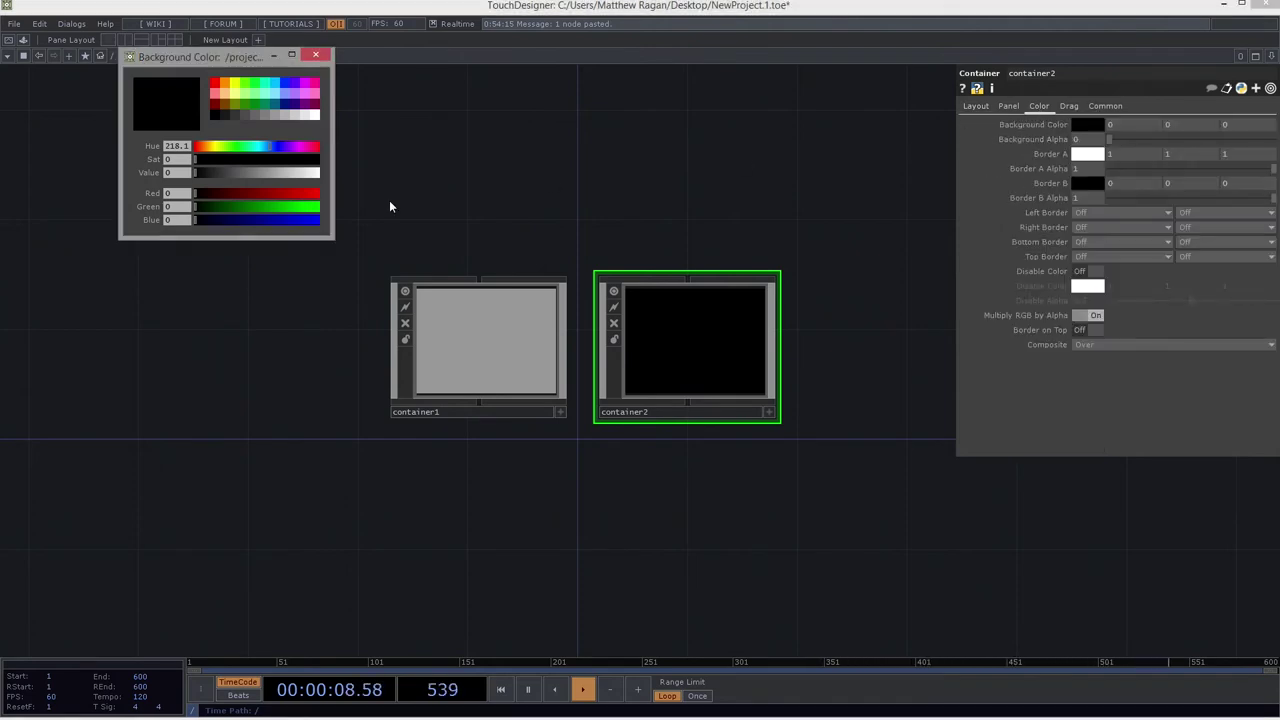
click(226, 88)
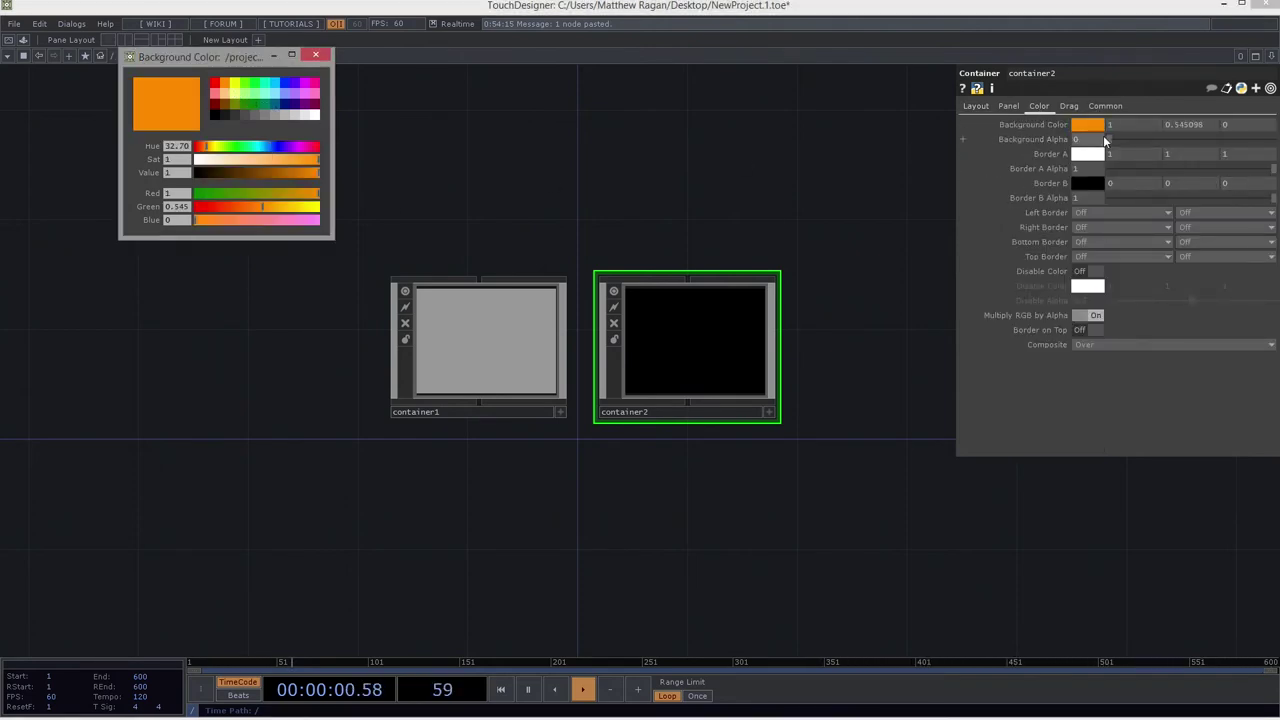
drag(1076, 139, 1110, 139)
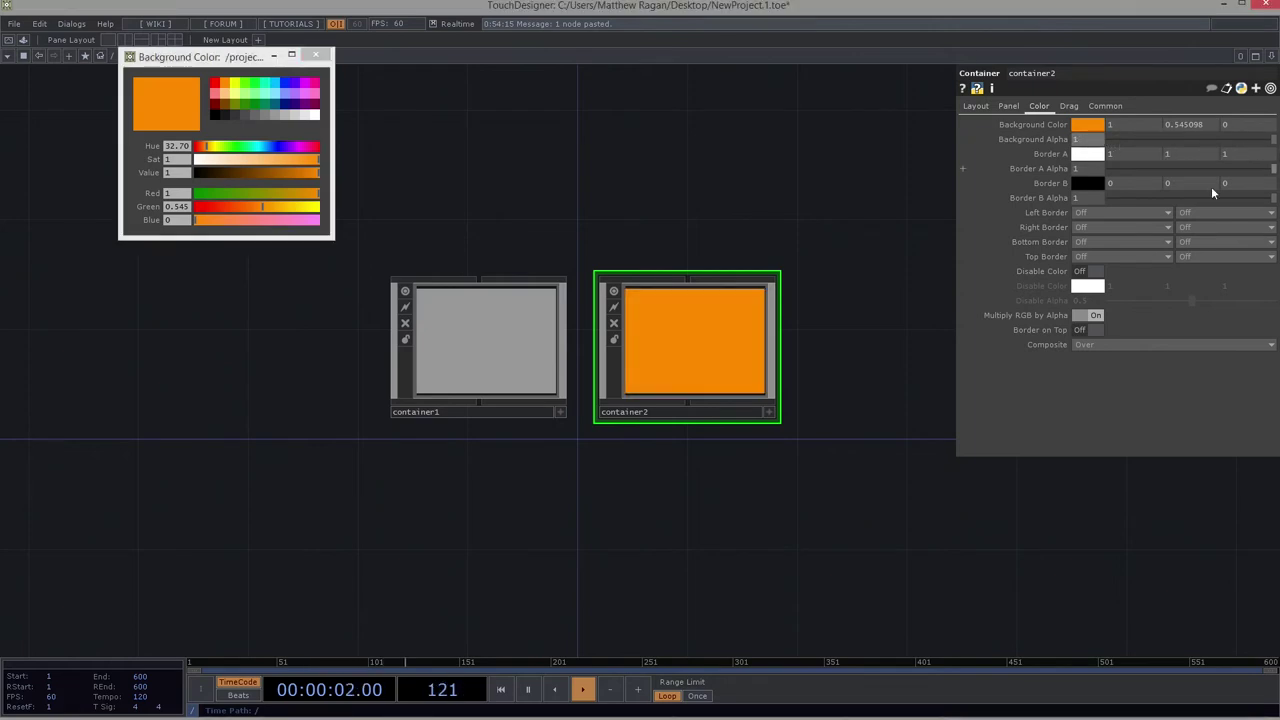
click(316, 55)
Step: Preview the interface panel in a floating viewer, then close it
key(h)
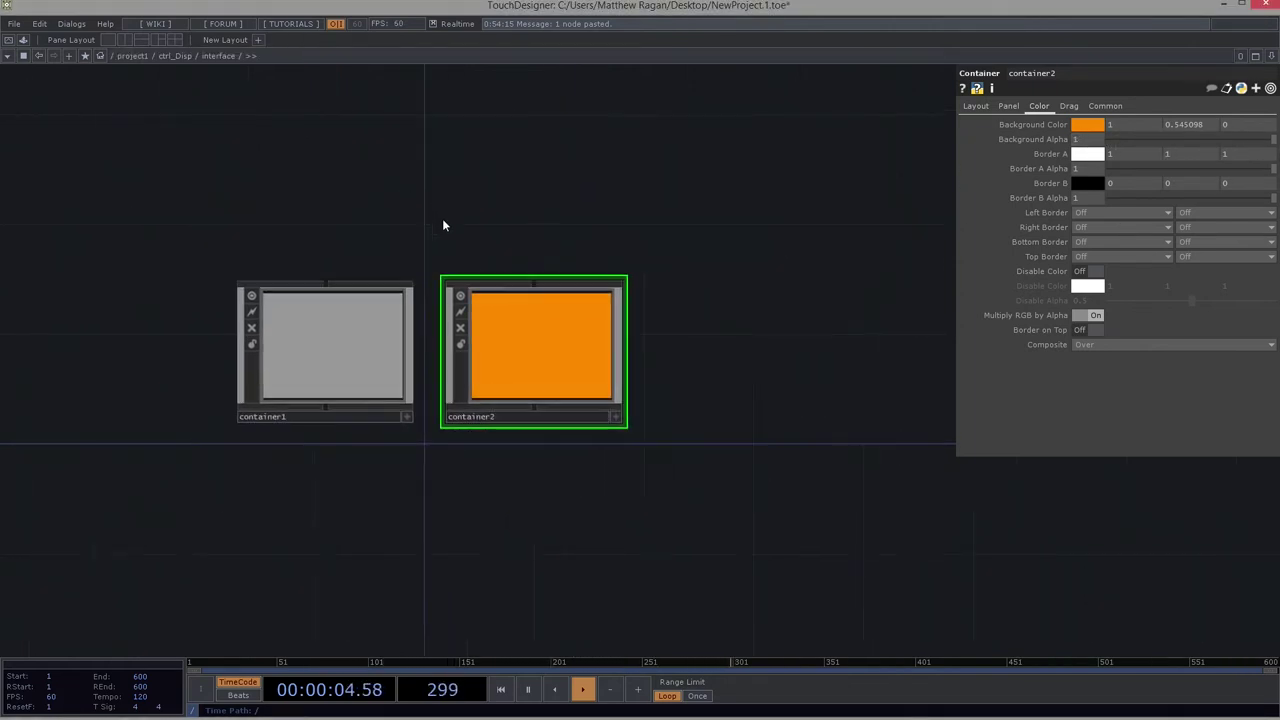
scroll(455, 162, down, 8)
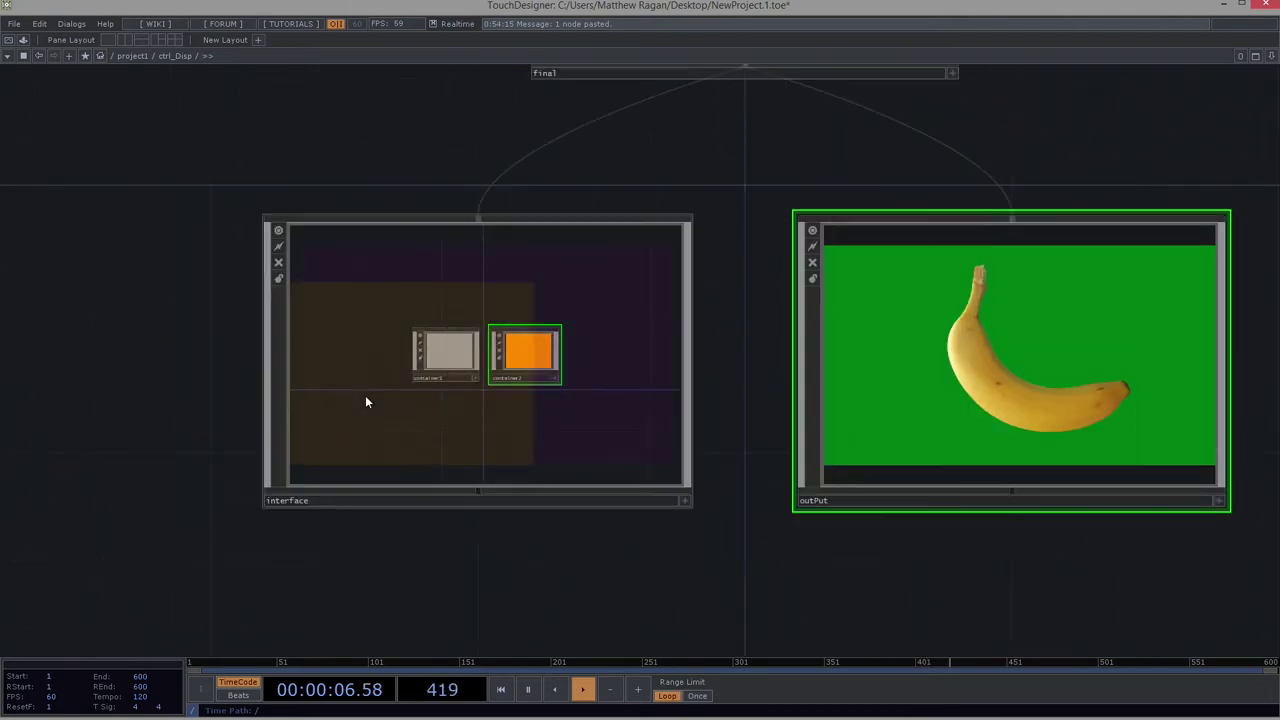
scroll(532, 407, up, 6)
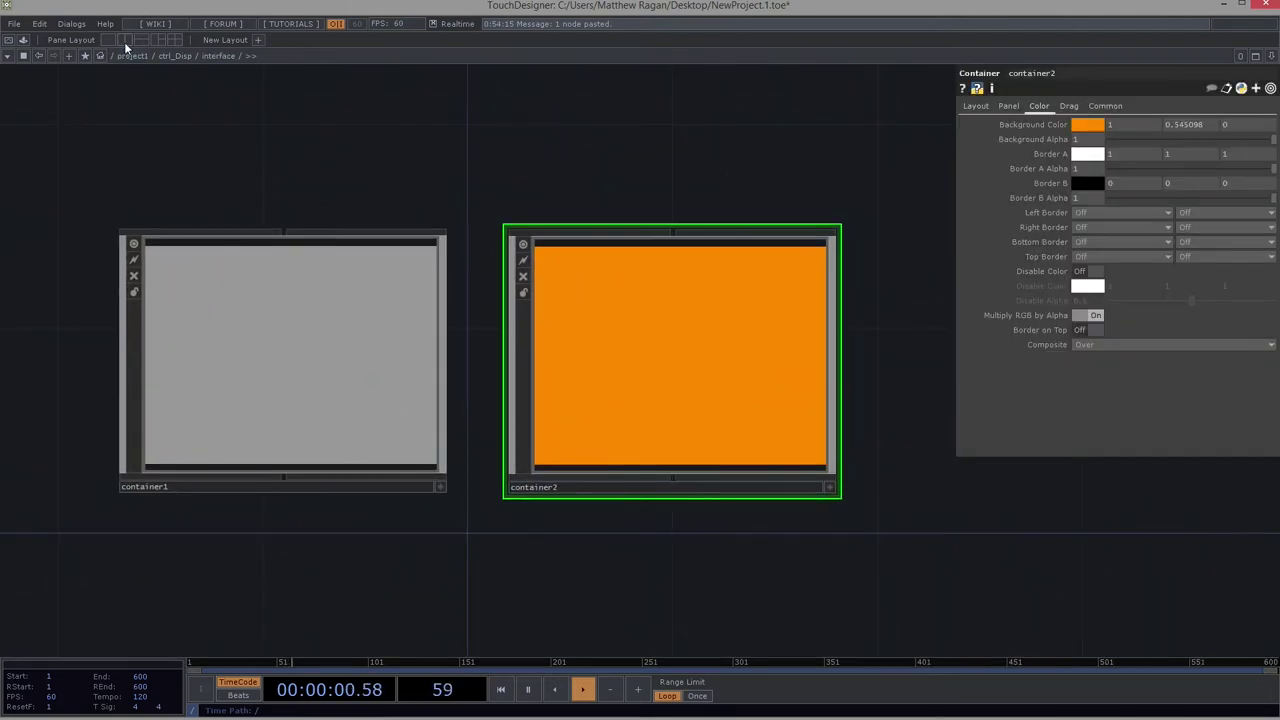
click(28, 57)
drag(390, 60, 1075, 378)
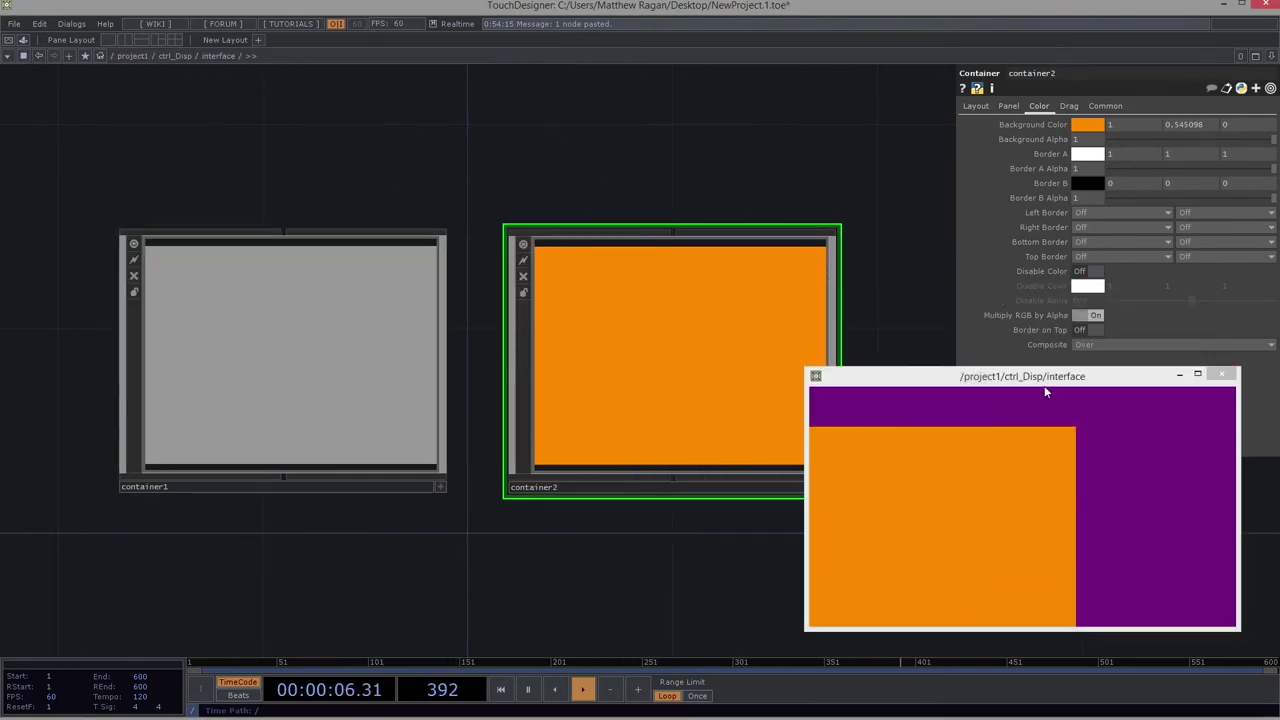
click(1222, 375)
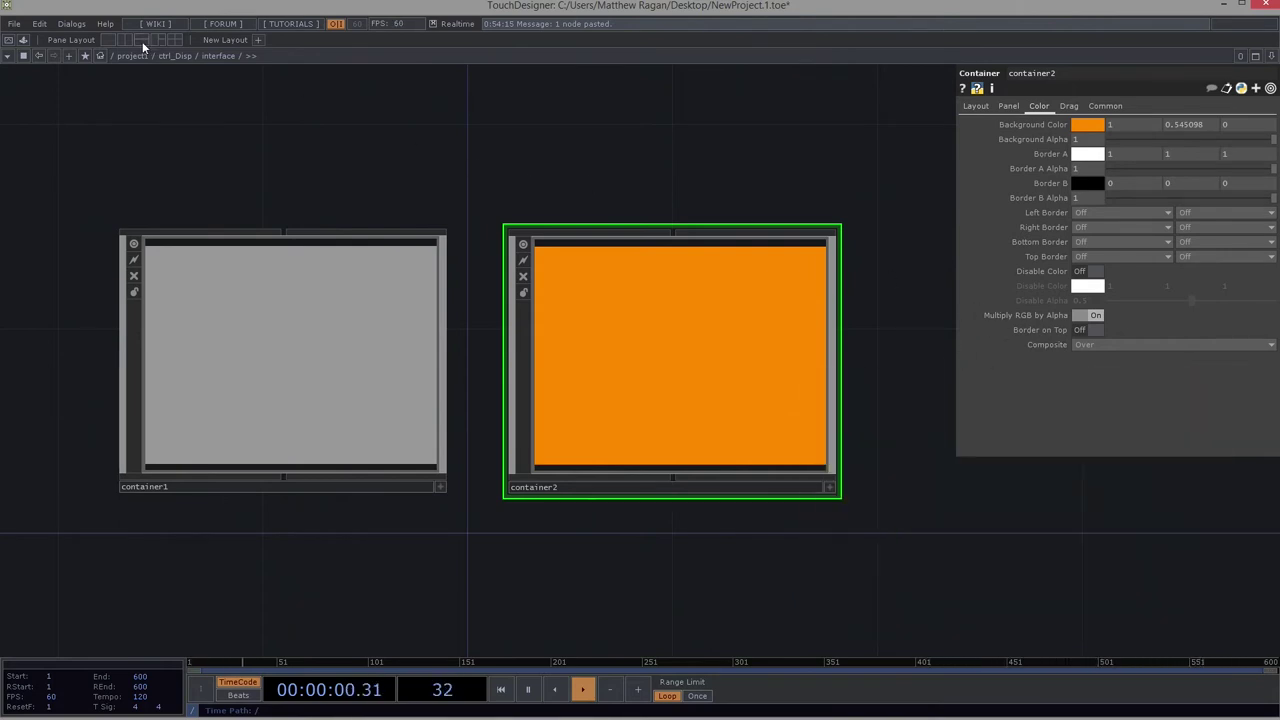
Step: Split the workspace into two panes, with the right pane set to Panel view
click(126, 39)
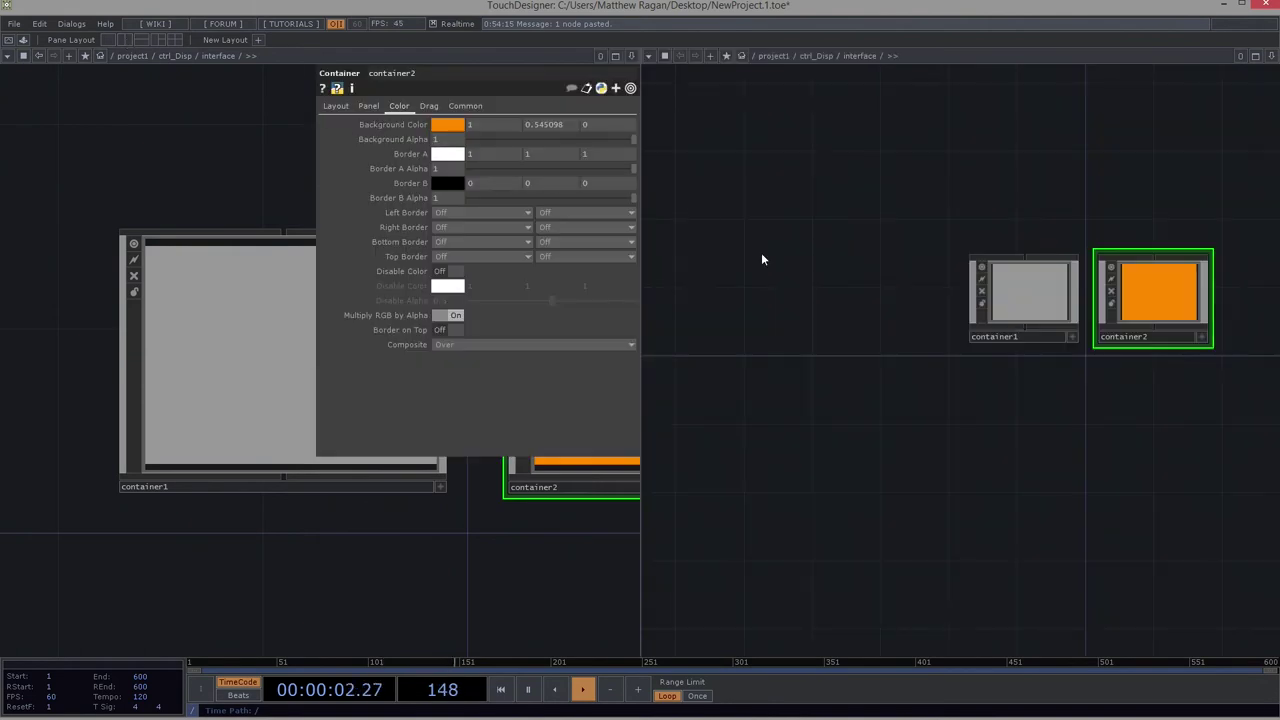
drag(640, 366, 818, 358)
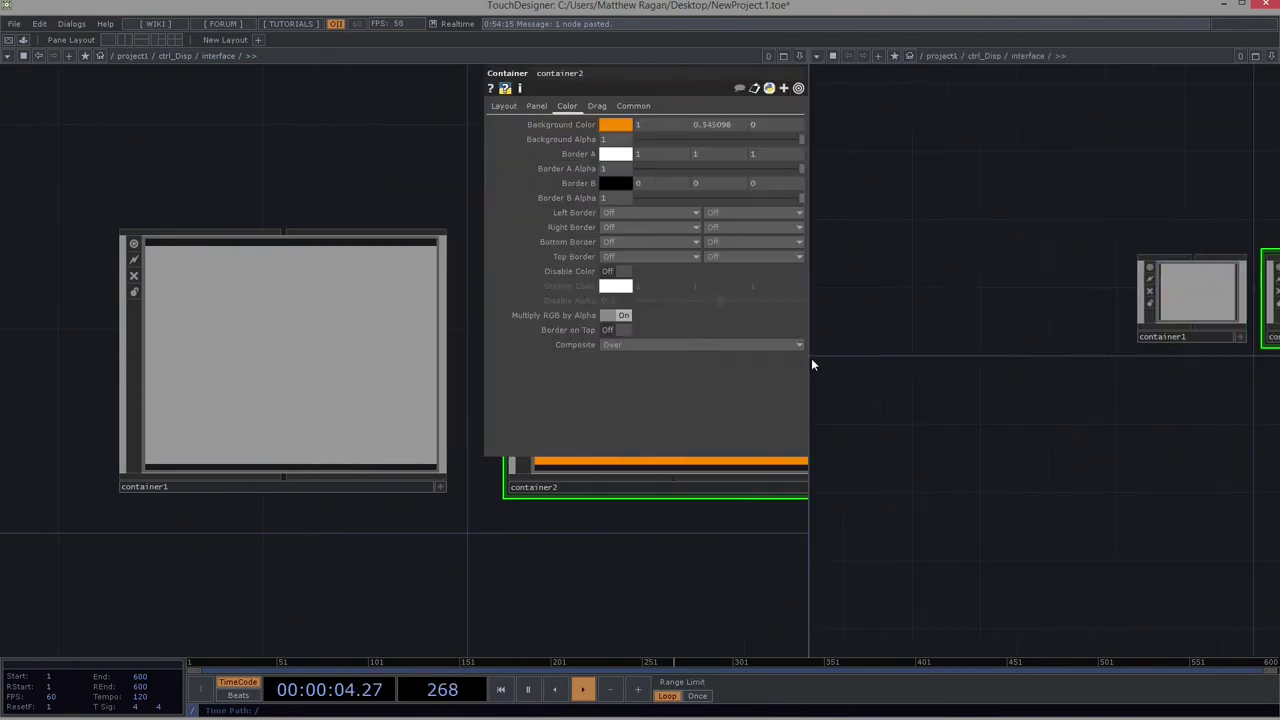
drag(365, 189, 295, 173)
scroll(295, 173, down, 3)
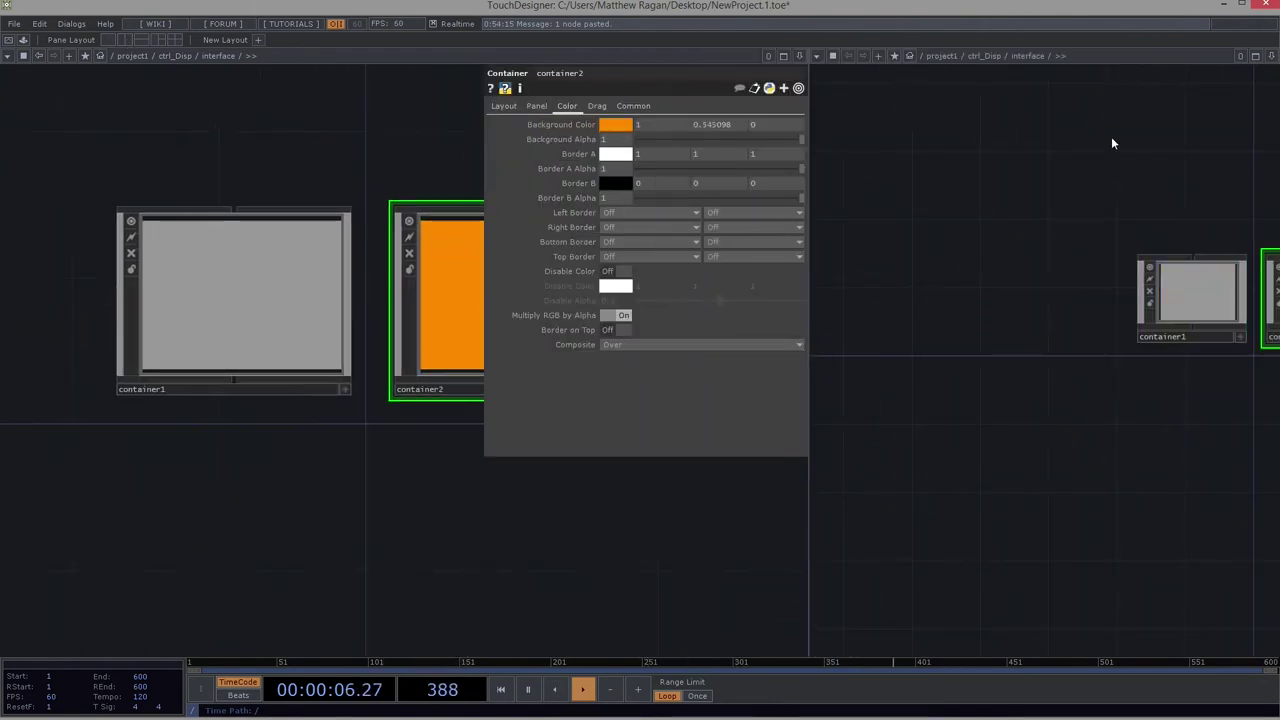
click(817, 56)
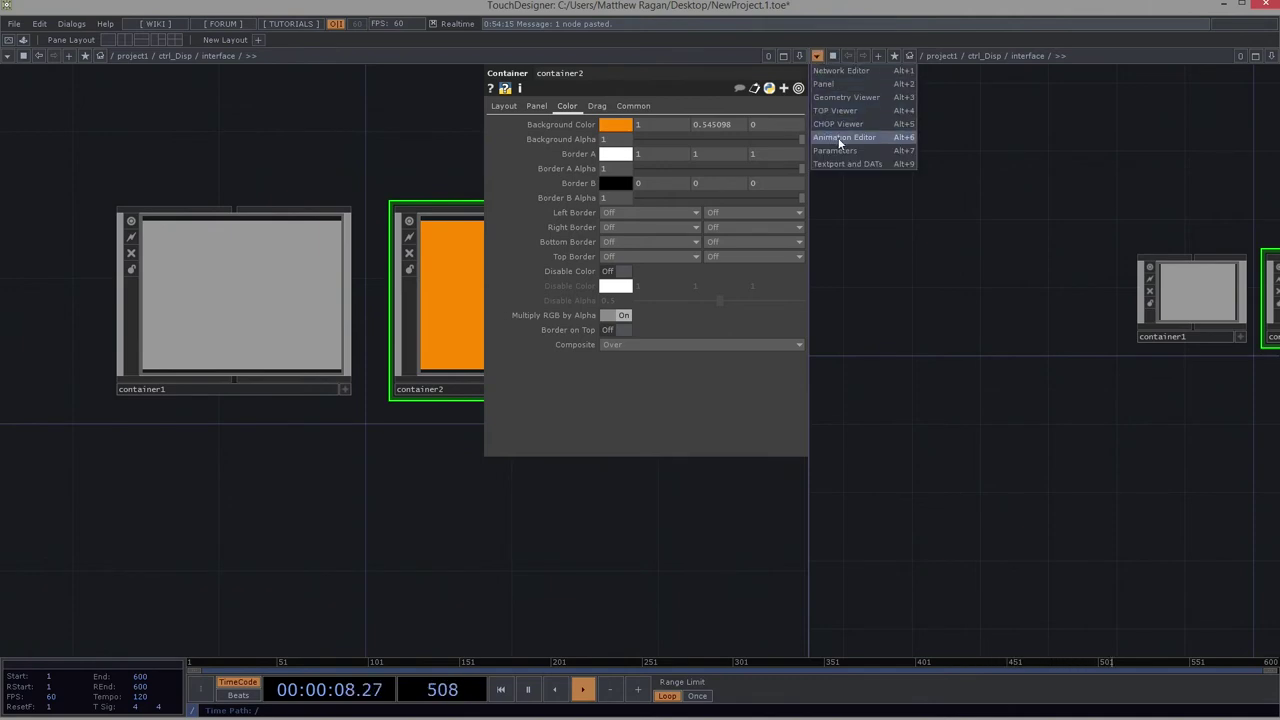
click(850, 83)
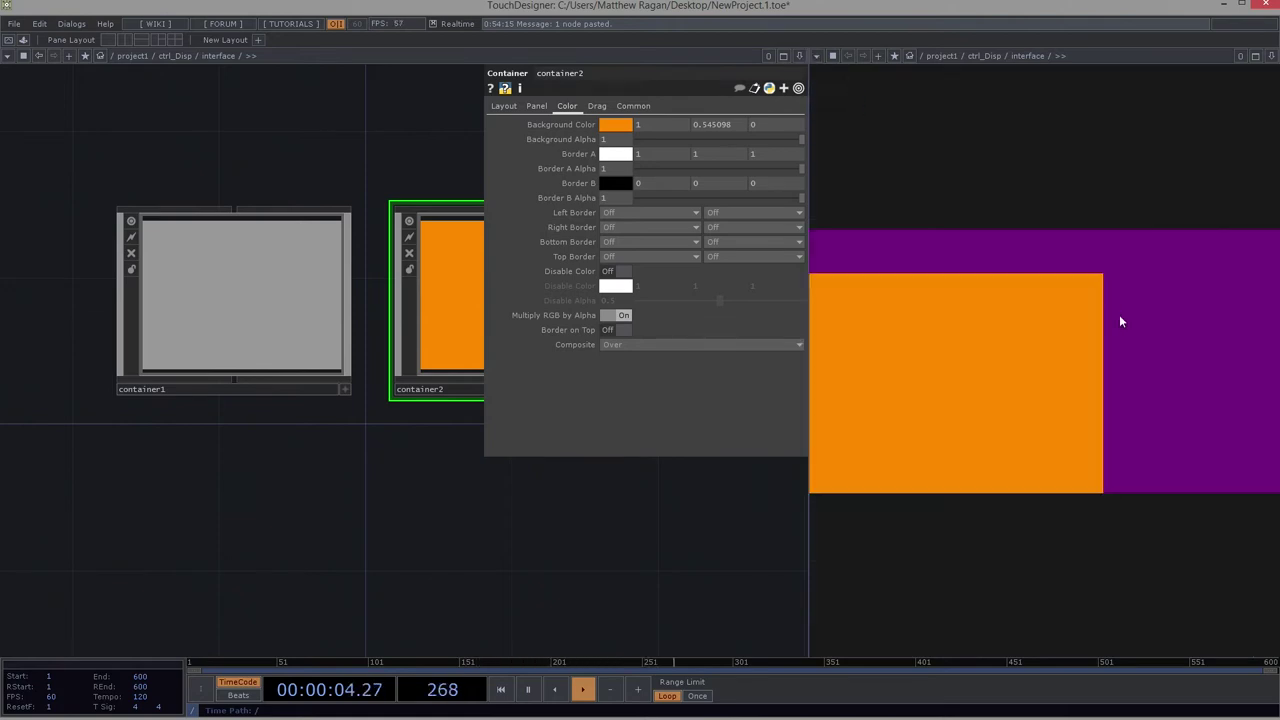
drag(646, 523, 387, 497)
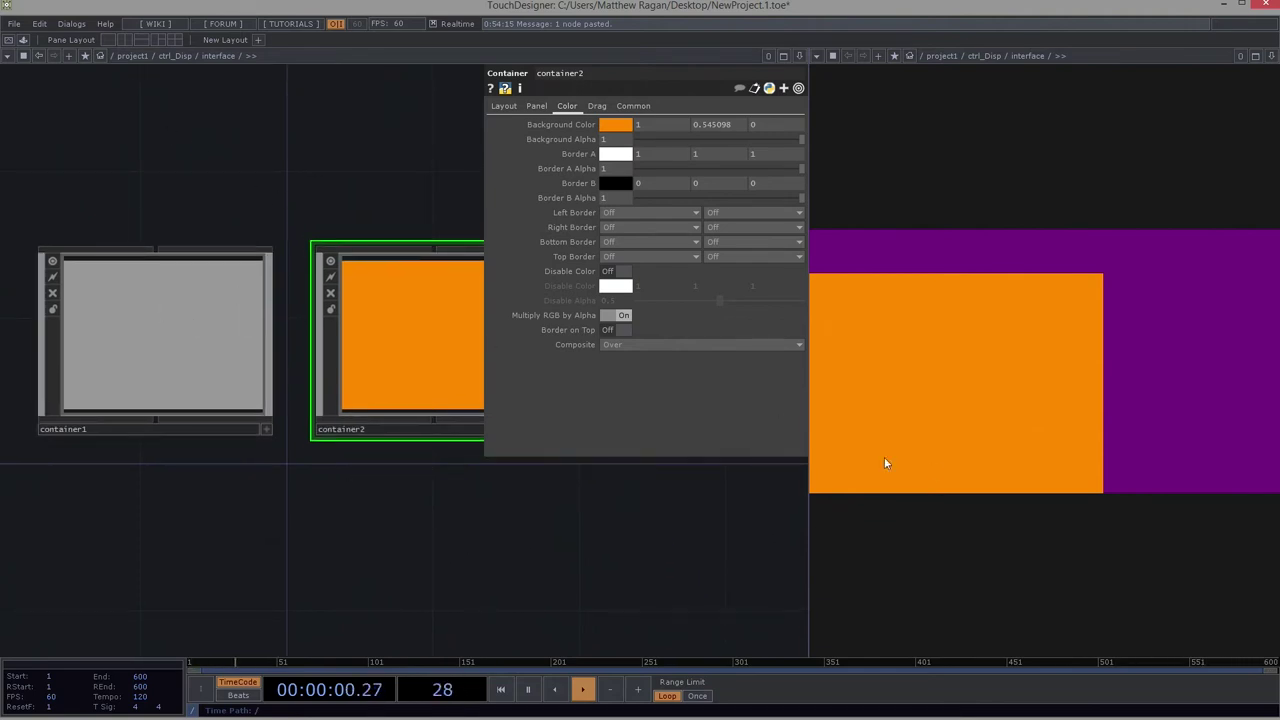
Step: Set interface's Layout Align to Horizontal Left to Right, then return inside it
key(u)
click(175, 281)
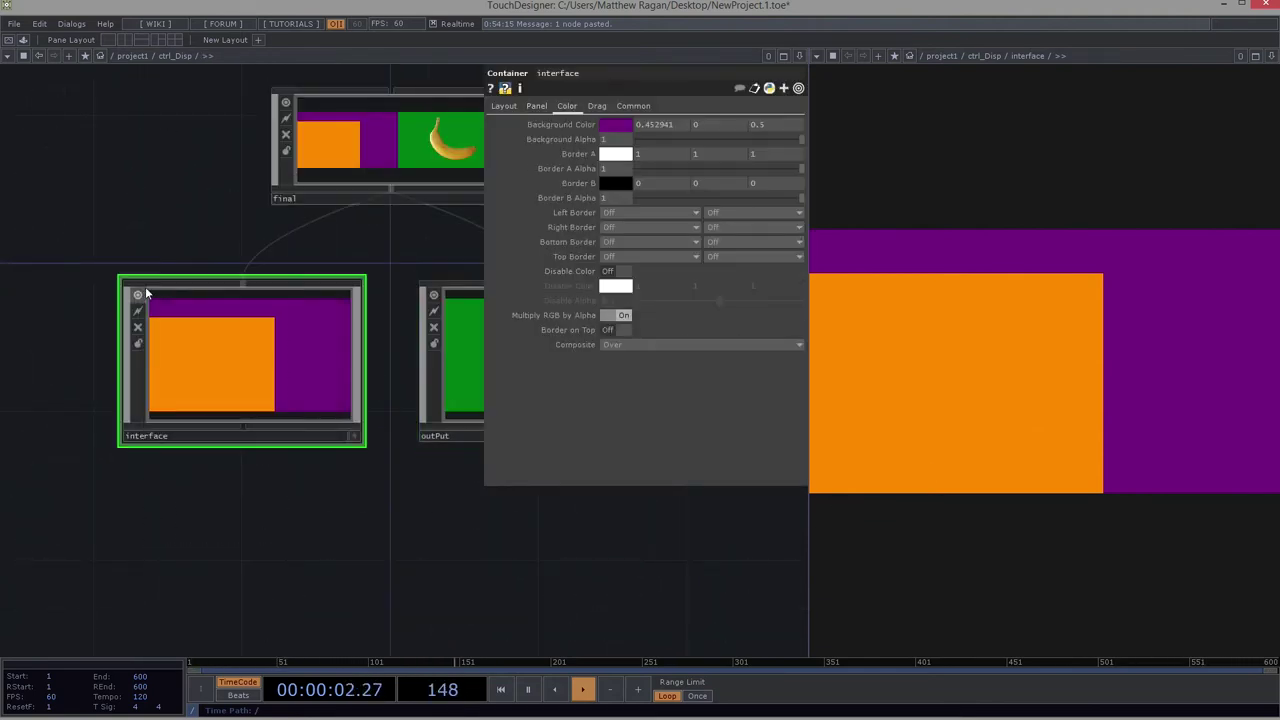
click(504, 105)
click(618, 270)
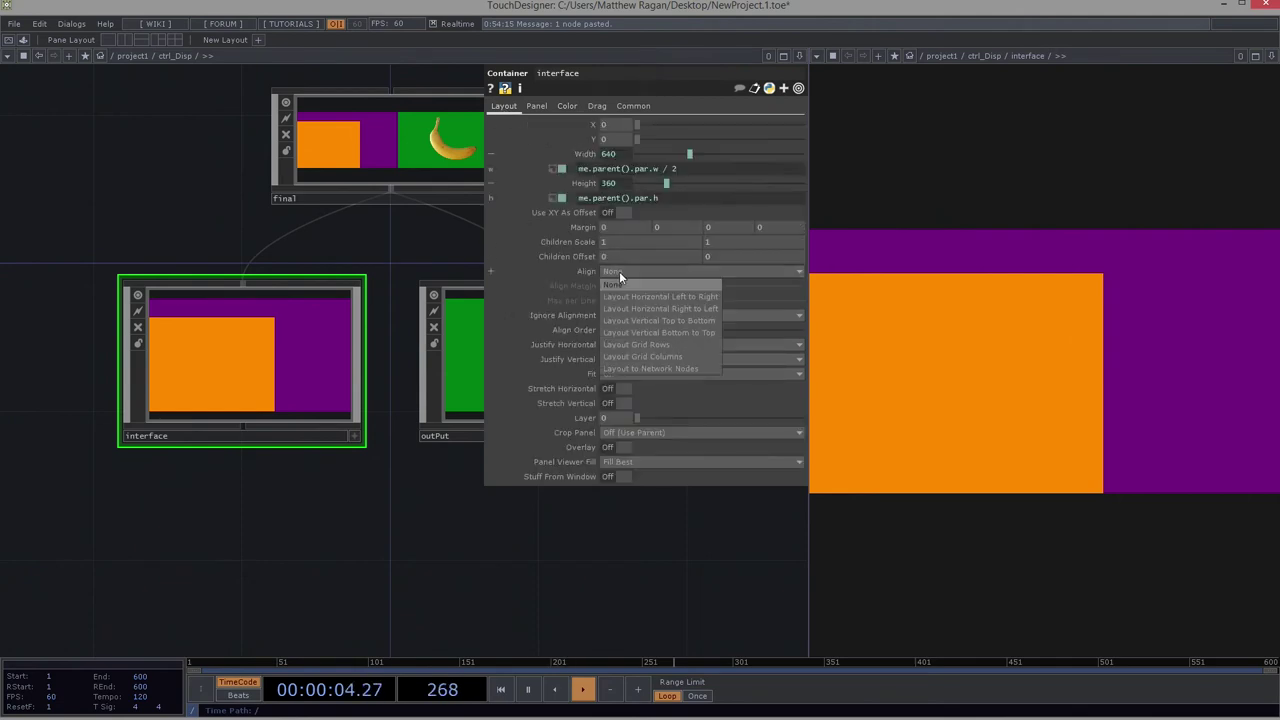
click(636, 296)
key(i)
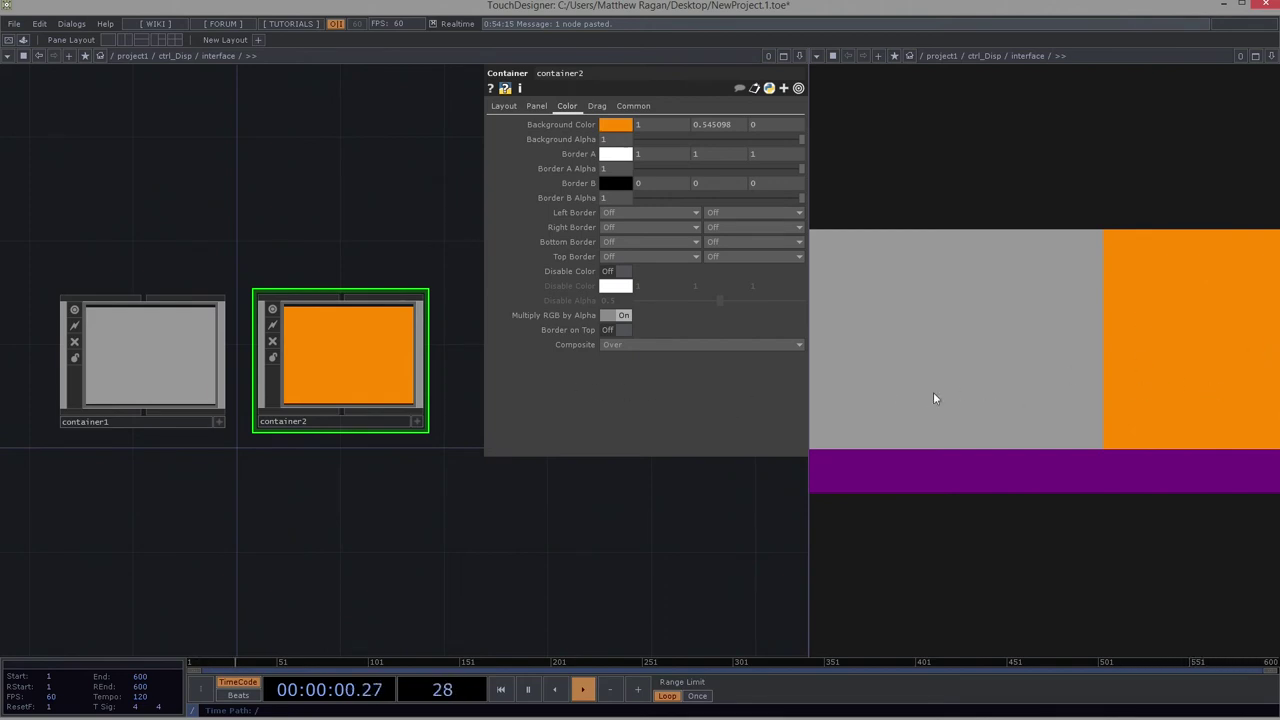
Step: Set container2's Width to 240, trying 200 and undoing back to 240
click(136, 340)
click(503, 106)
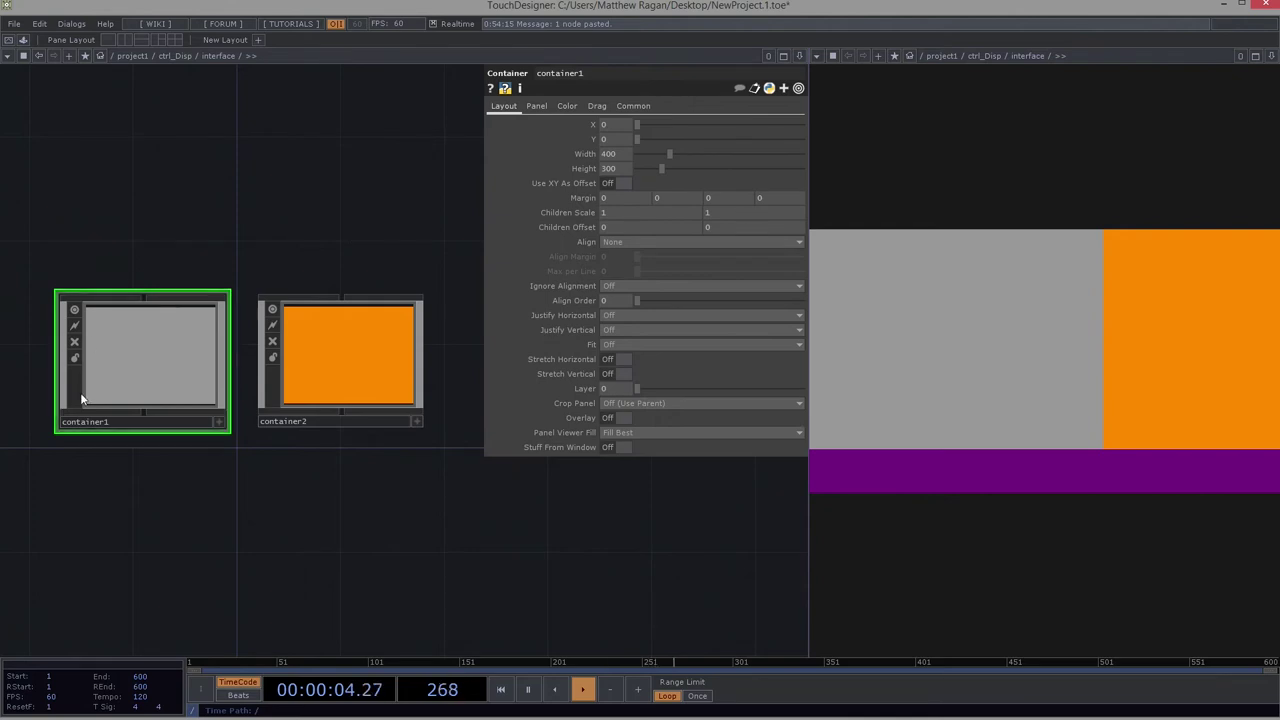
right_drag(394, 194, 468, 522)
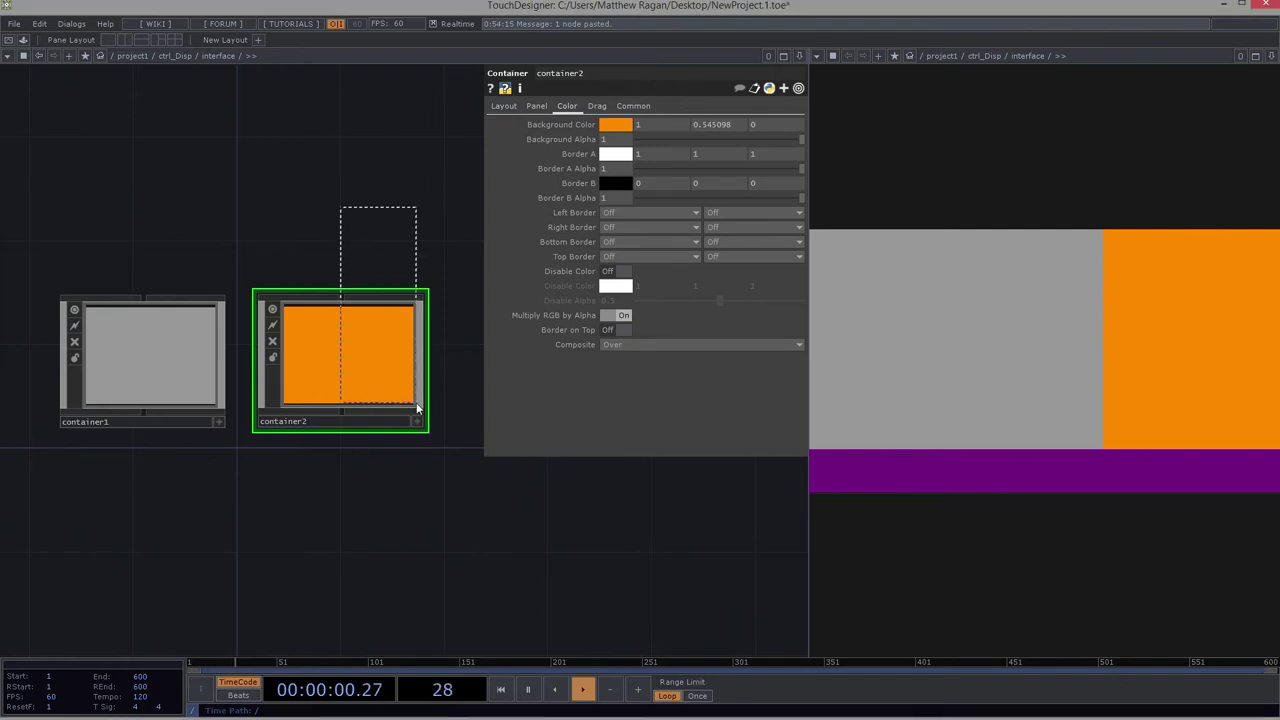
click(504, 106)
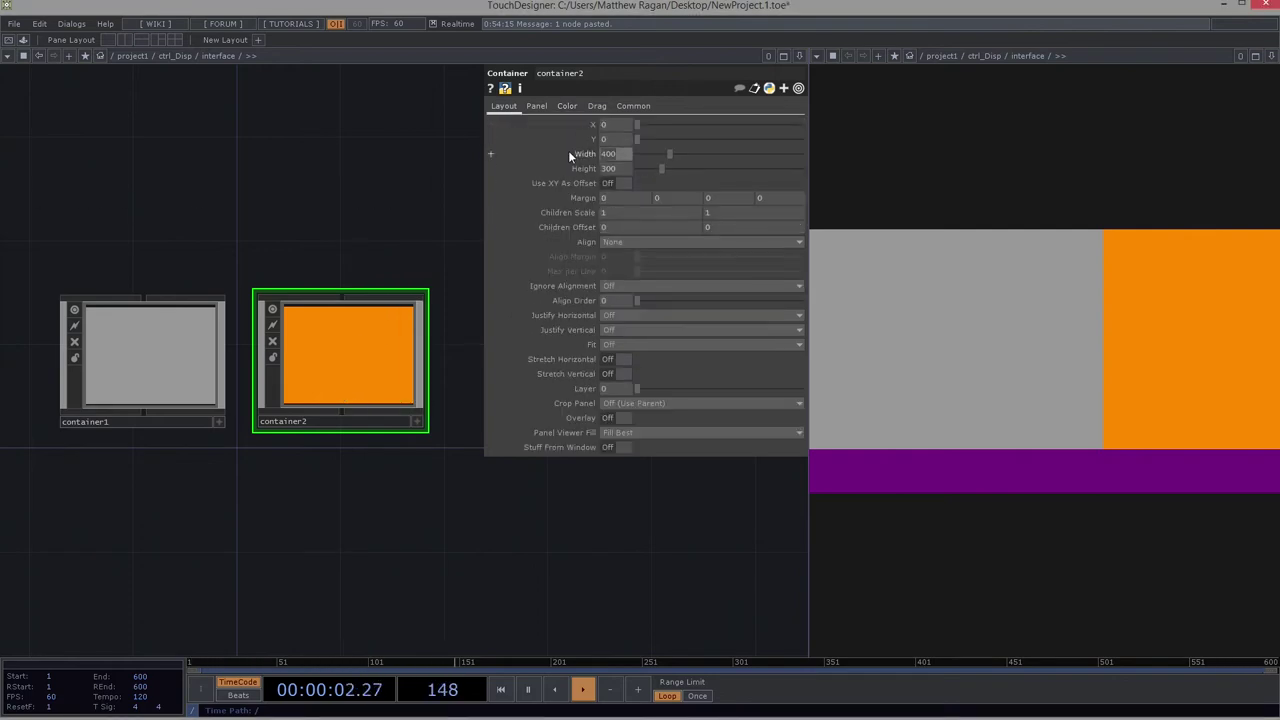
text(240)
key(Return)
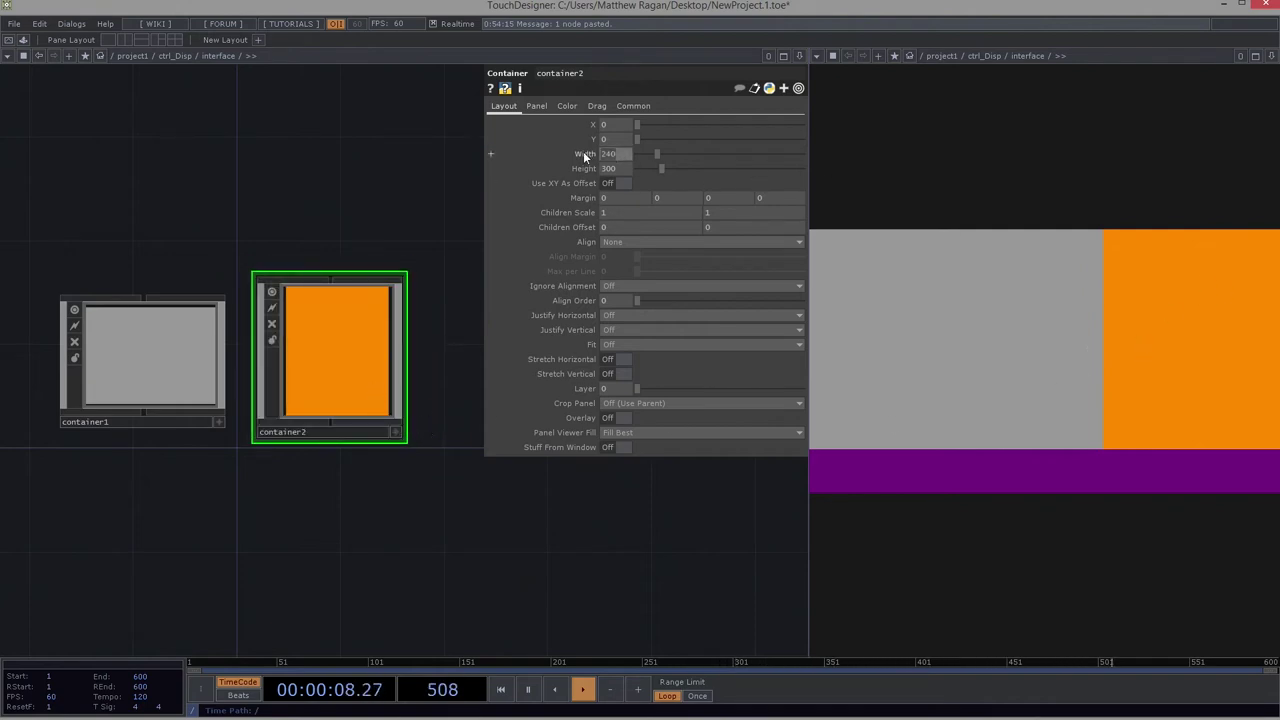
text(200)
key(Return)
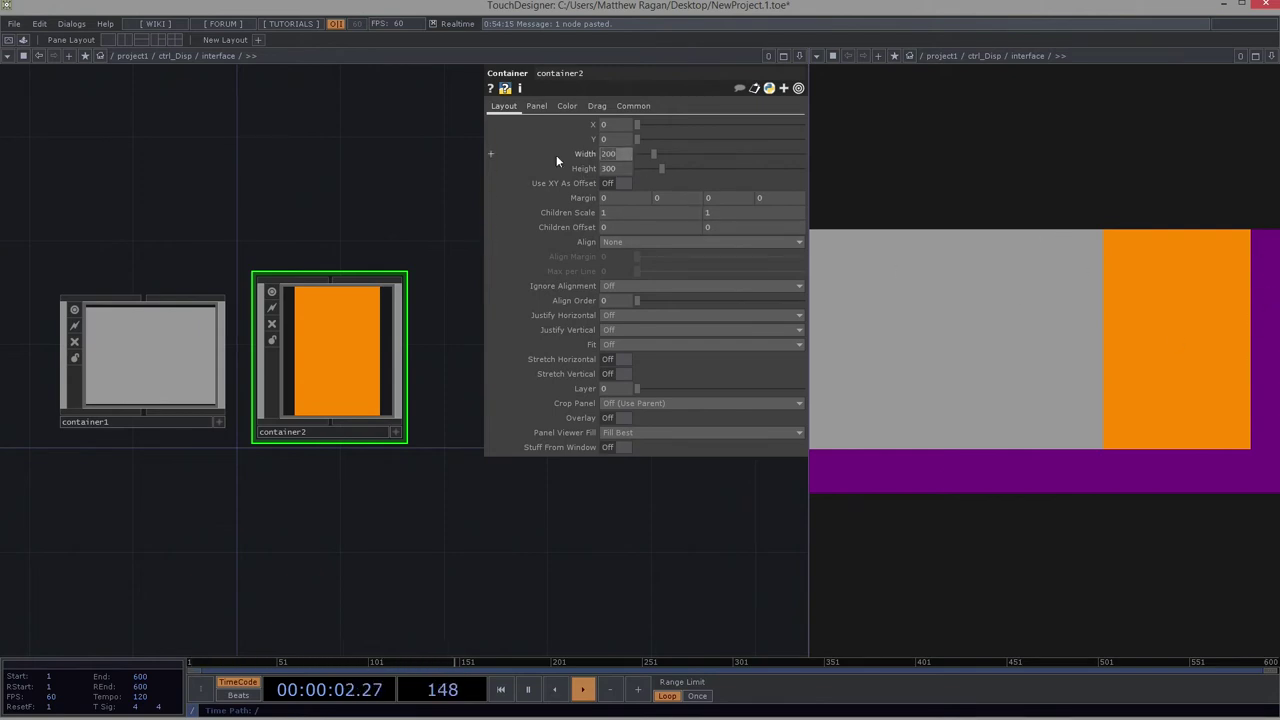
key(ctrl+z)
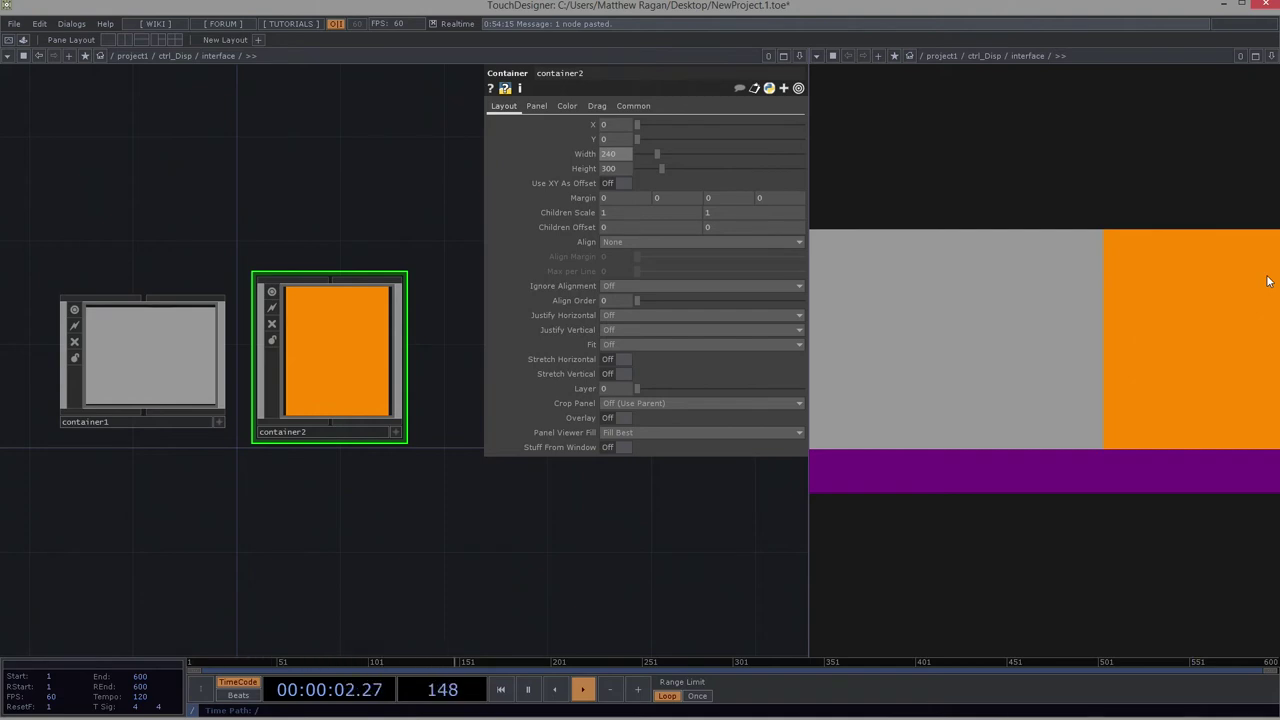
drag(208, 349, 118, 332)
drag(174, 417, 357, 394)
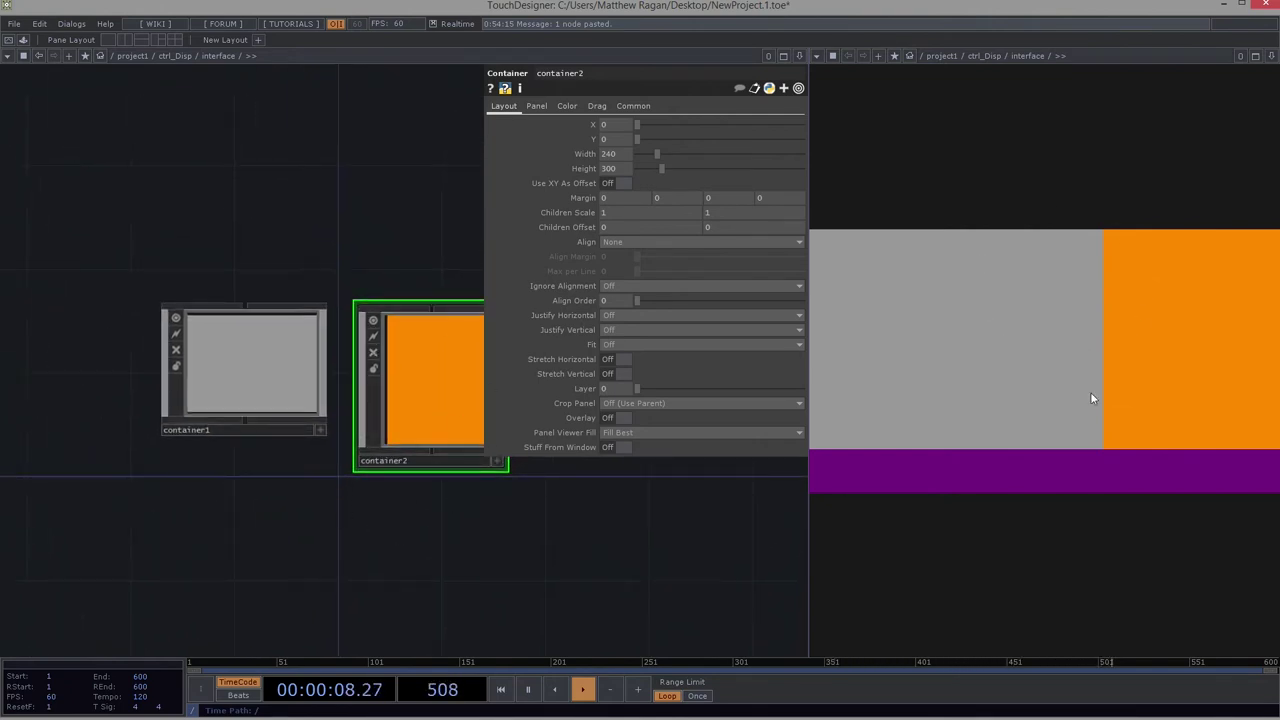
Step: Rename container1 to 'buttons' and go inside it
click(226, 433)
text(buttons)
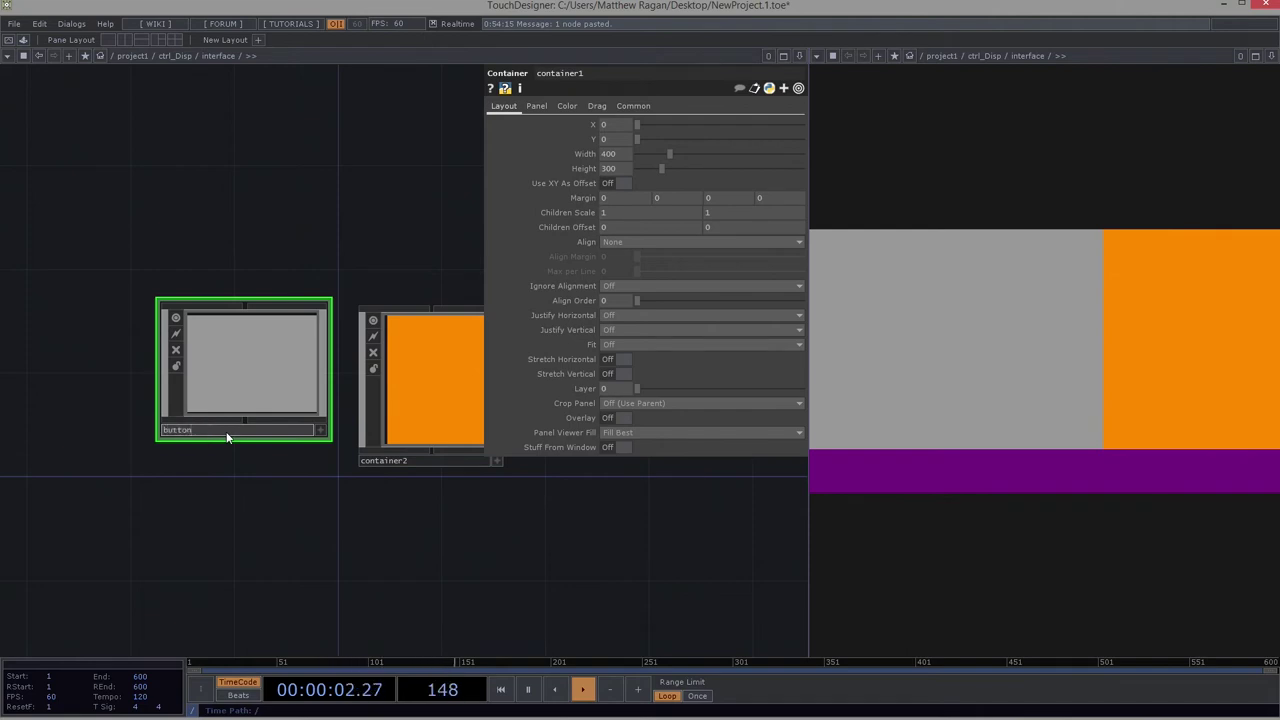
key(Return)
key(i)
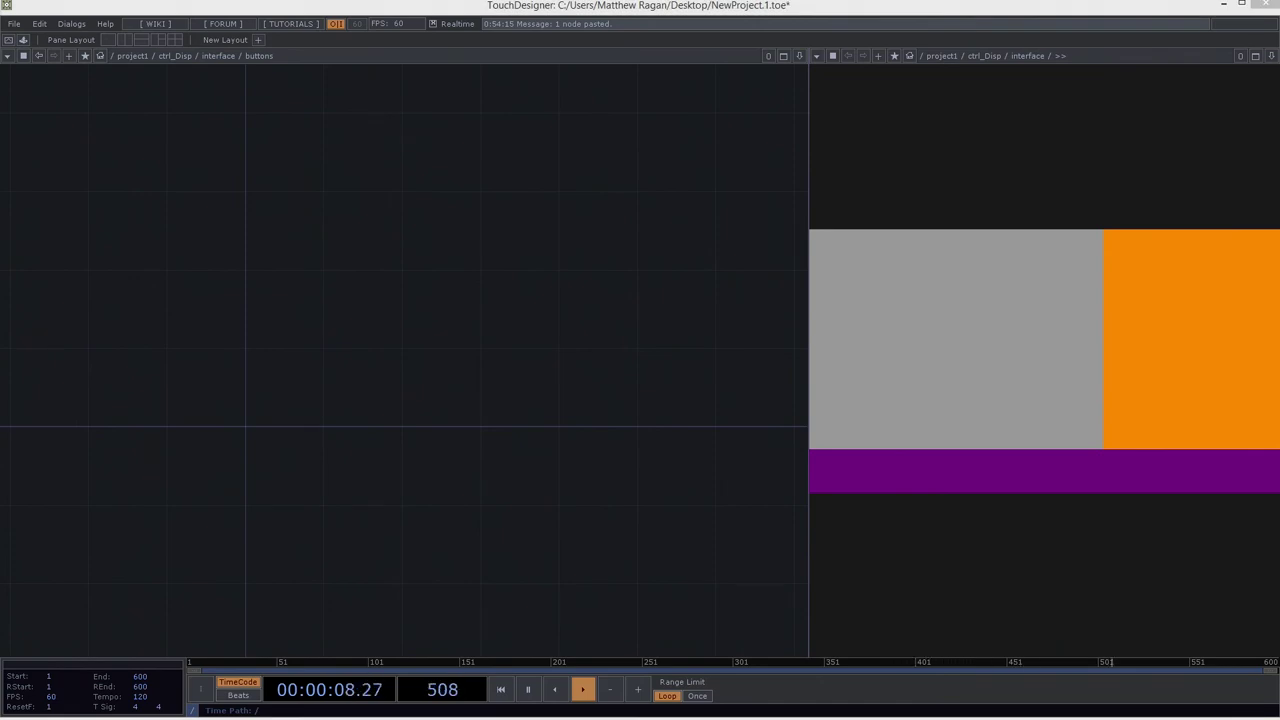
key(h)
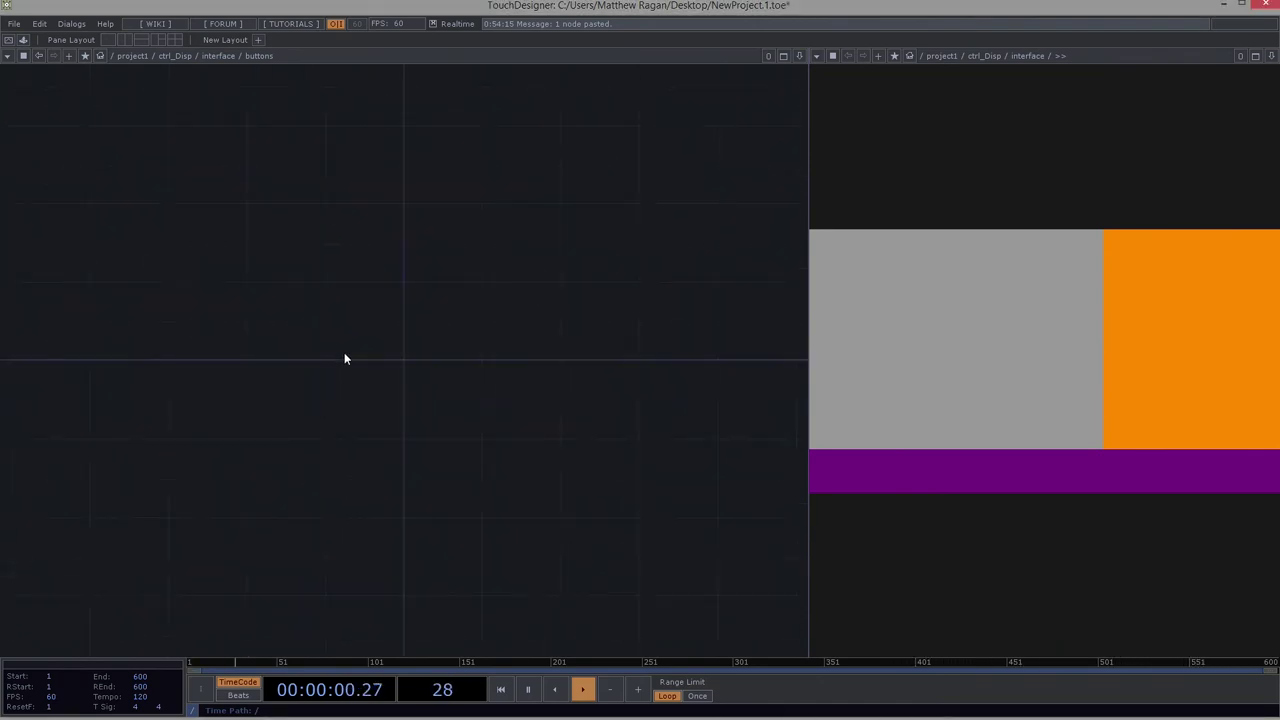
Step: Add a Replicator COMP and a Button component inside the buttons network
key(Tab)
key(Tab)
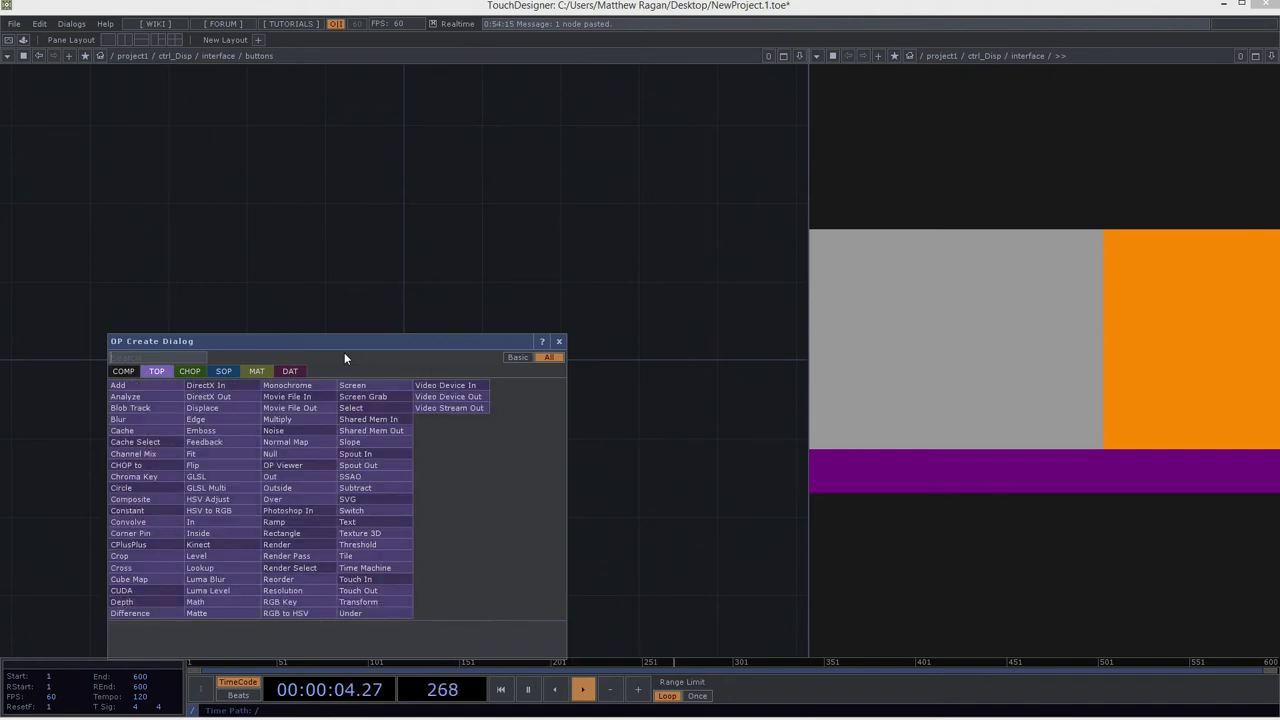
key(shift+Tab)
text(re)
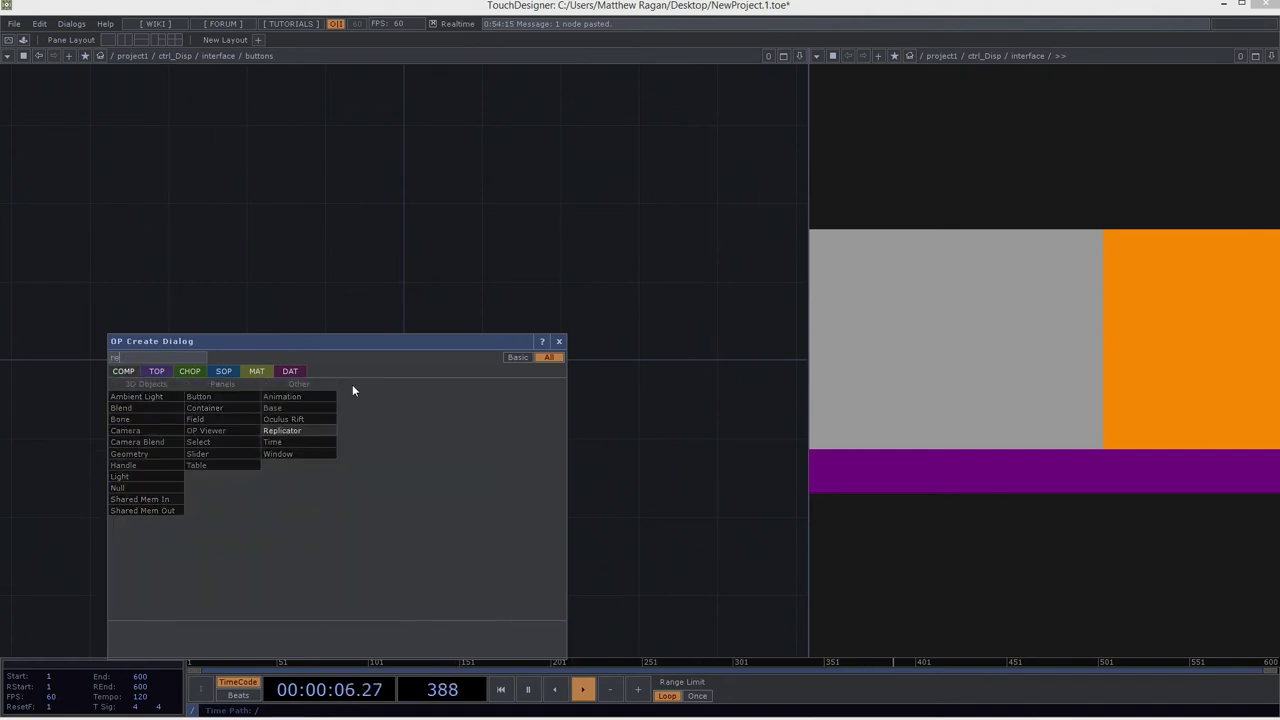
click(318, 432)
click(300, 315)
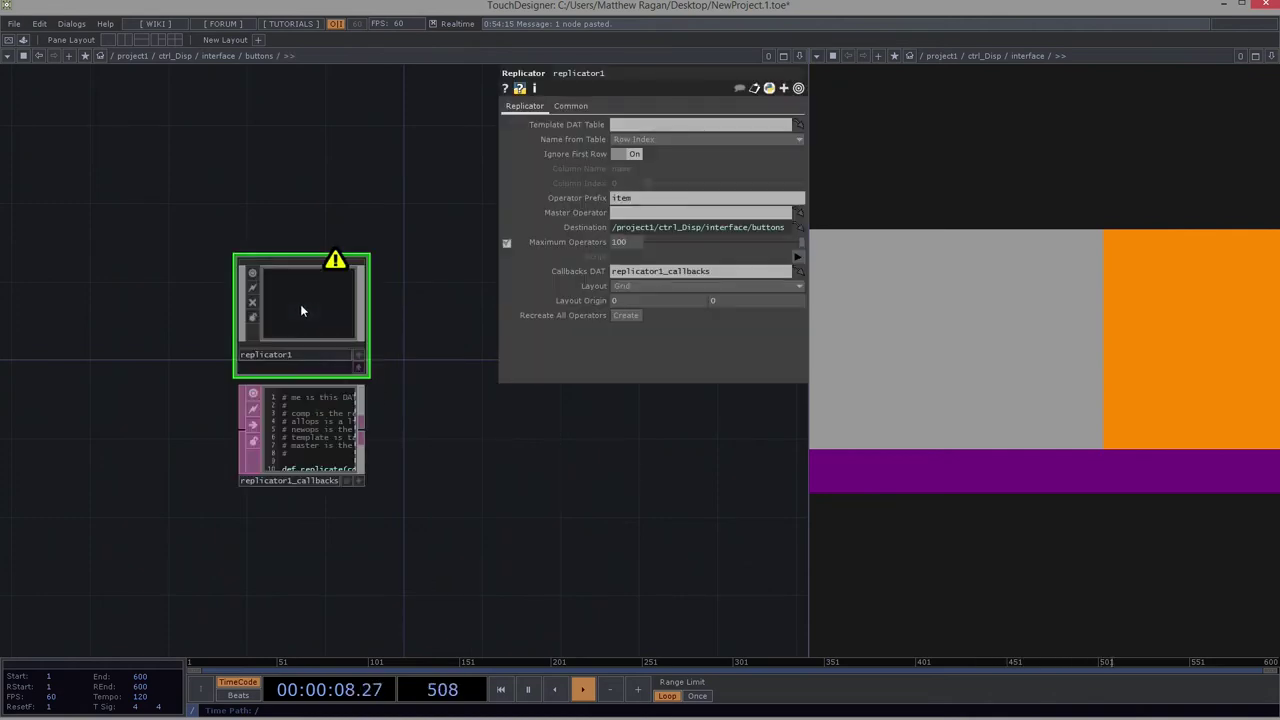
key(Tab)
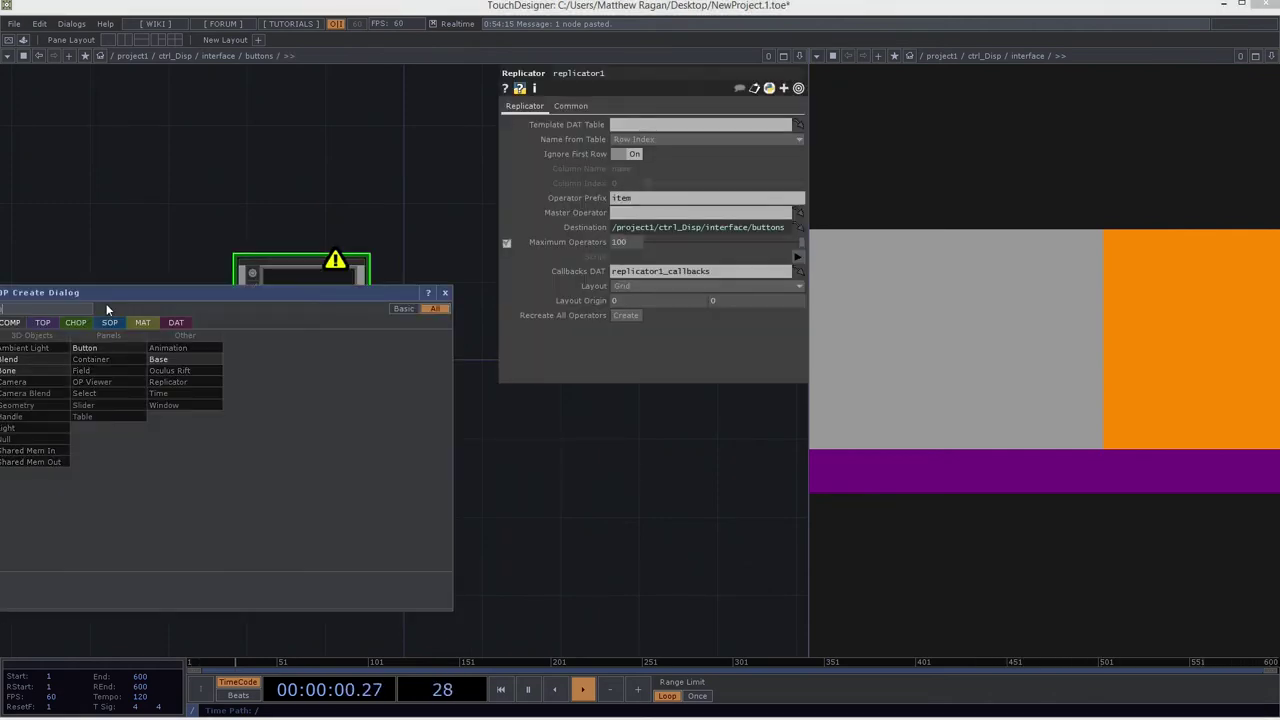
click(92, 356)
click(307, 167)
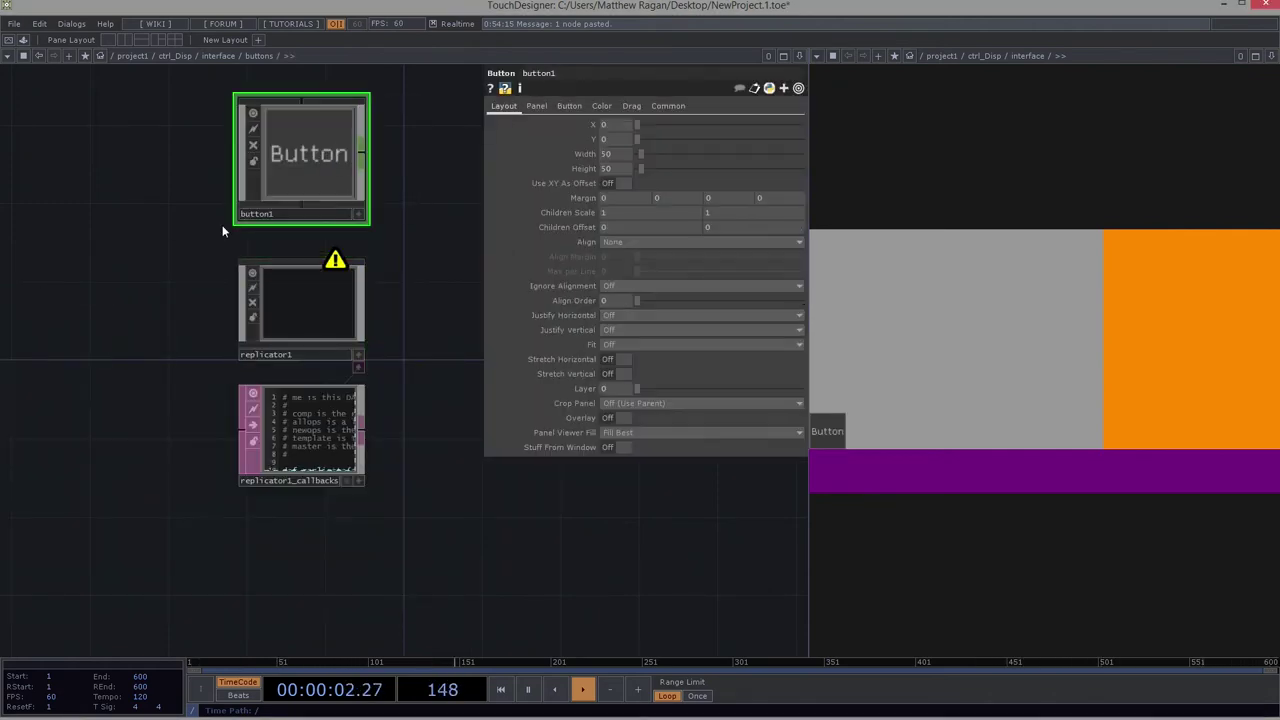
key(Tab)
Step: Place table1 DAT with Exact Dimensions on, 1 column by 48 rows
click(186, 358)
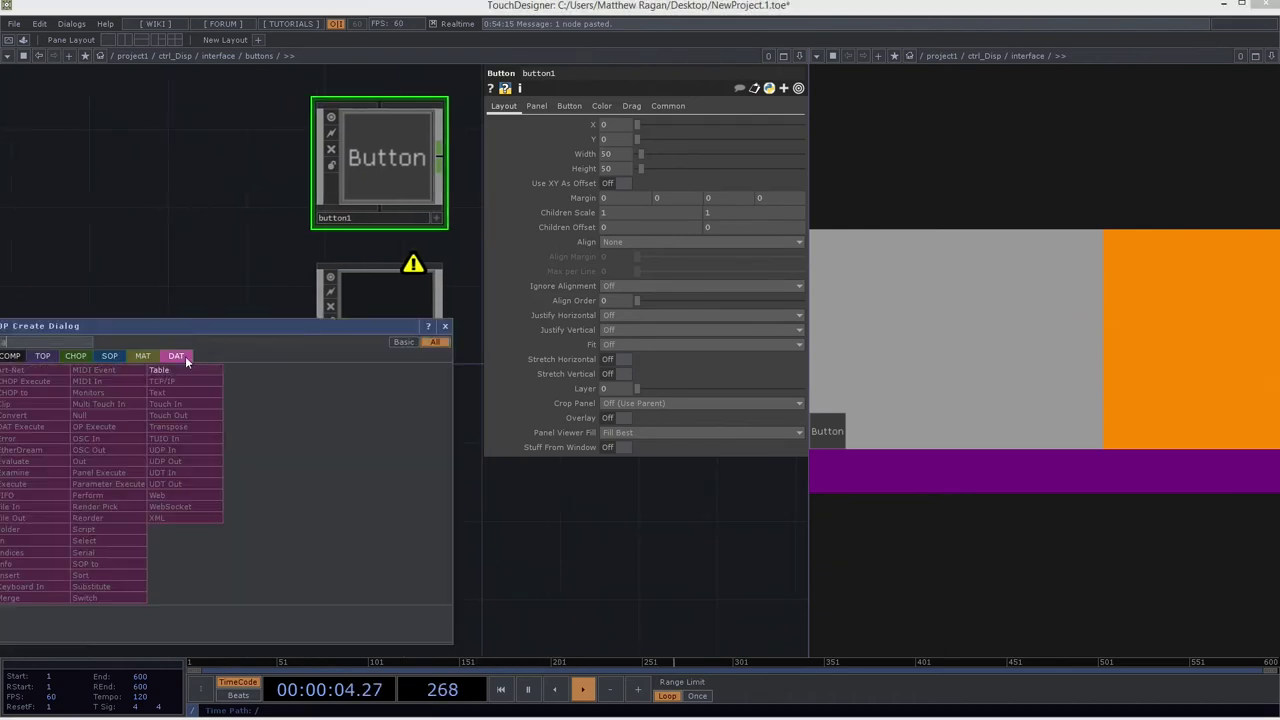
click(205, 371)
click(237, 326)
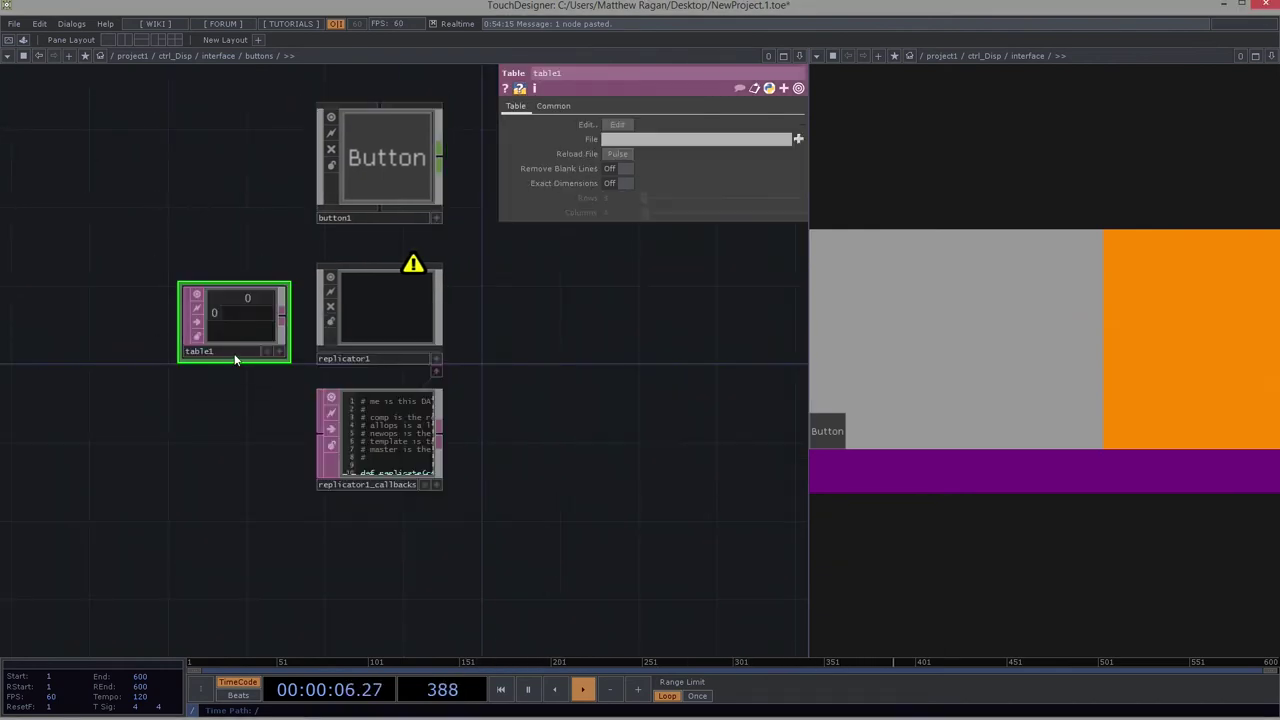
scroll(235, 205, up, 2)
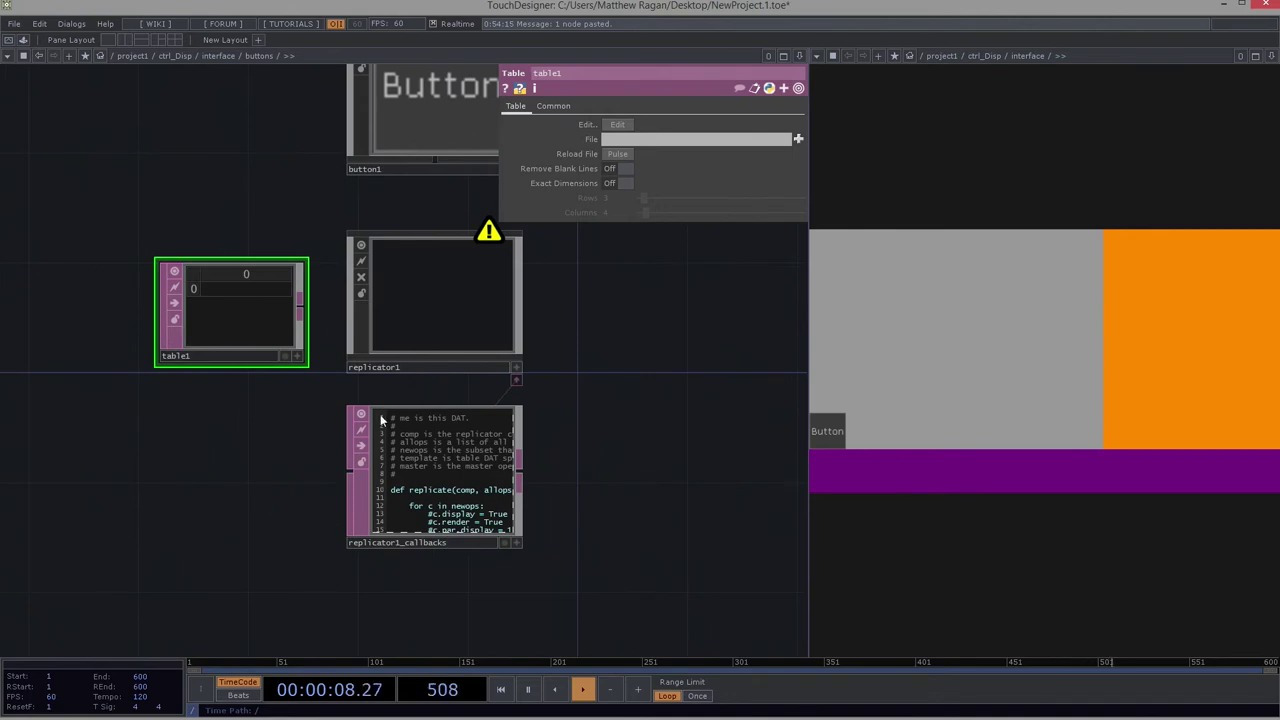
click(611, 183)
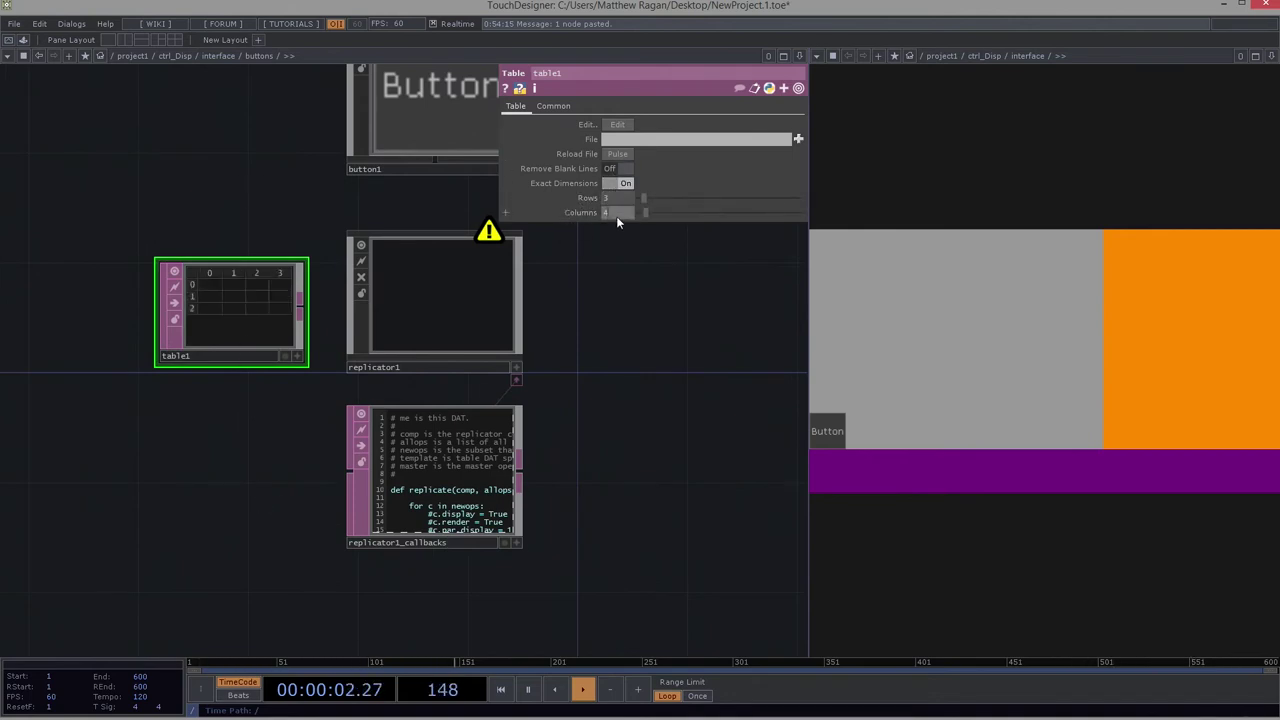
drag(615, 215, 575, 212)
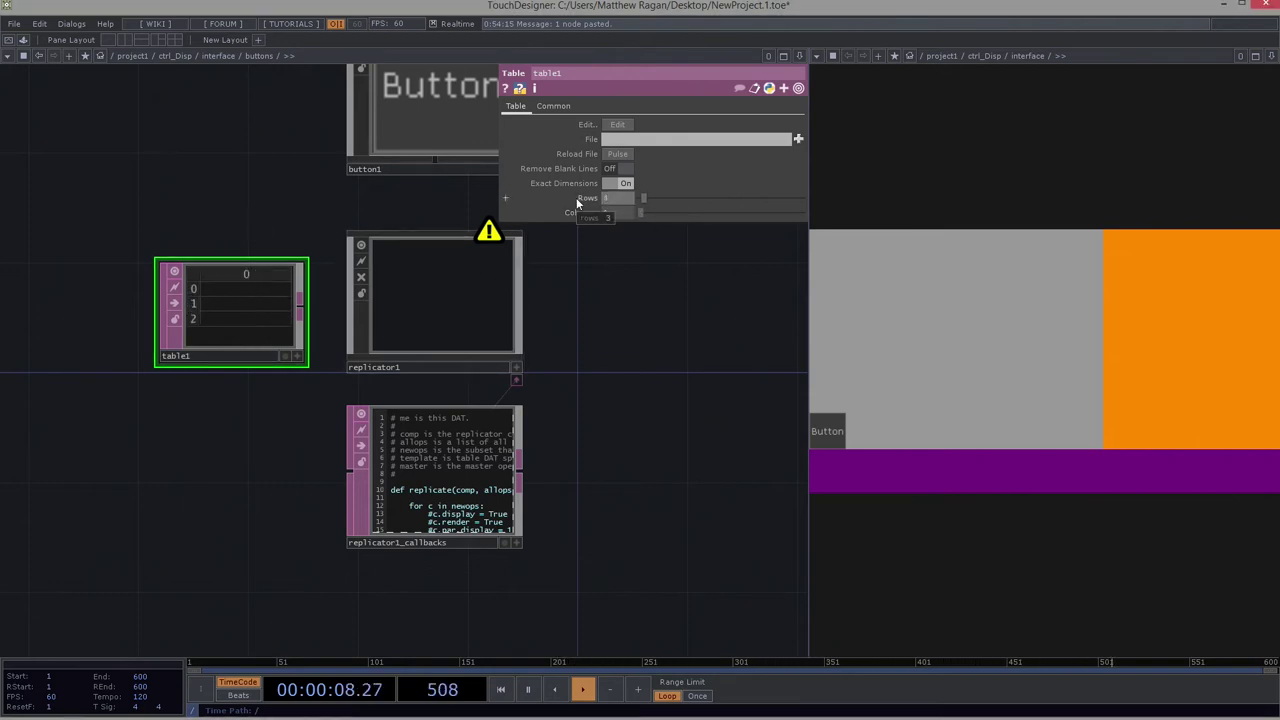
drag(576, 197, 578, 198)
drag(597, 294, 374, 343)
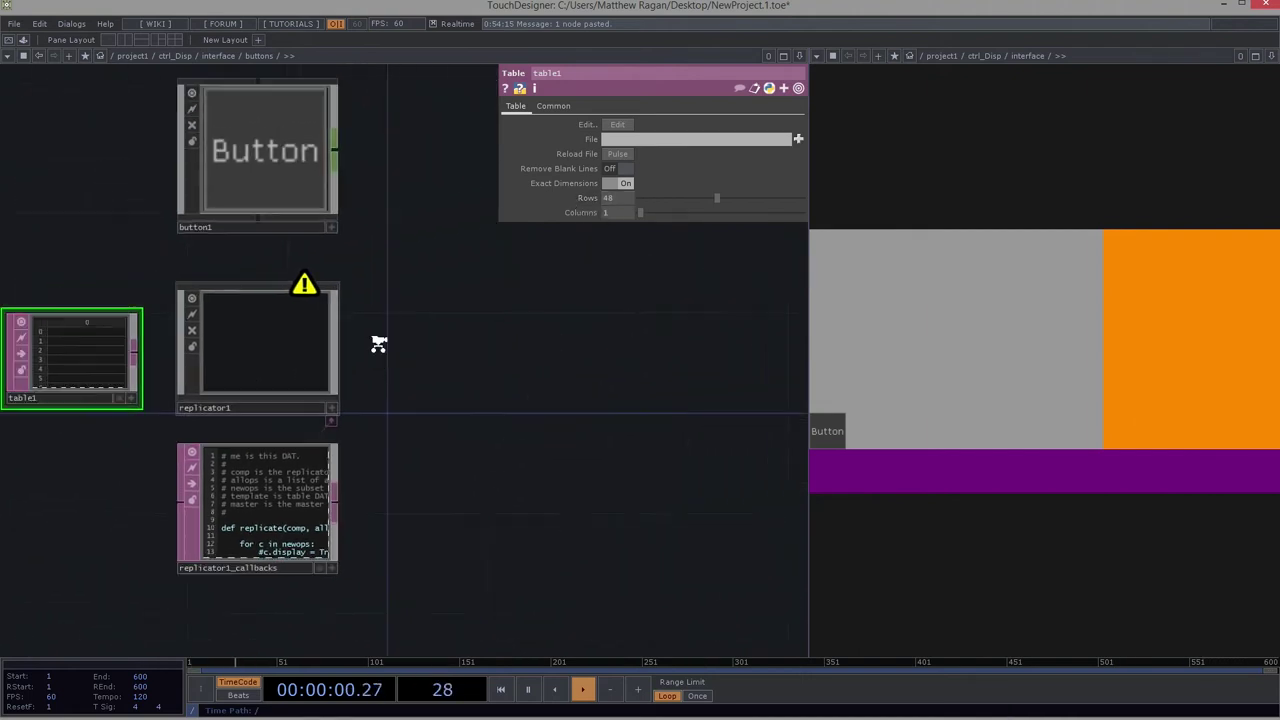
scroll(258, 210, down, 2)
click(292, 186)
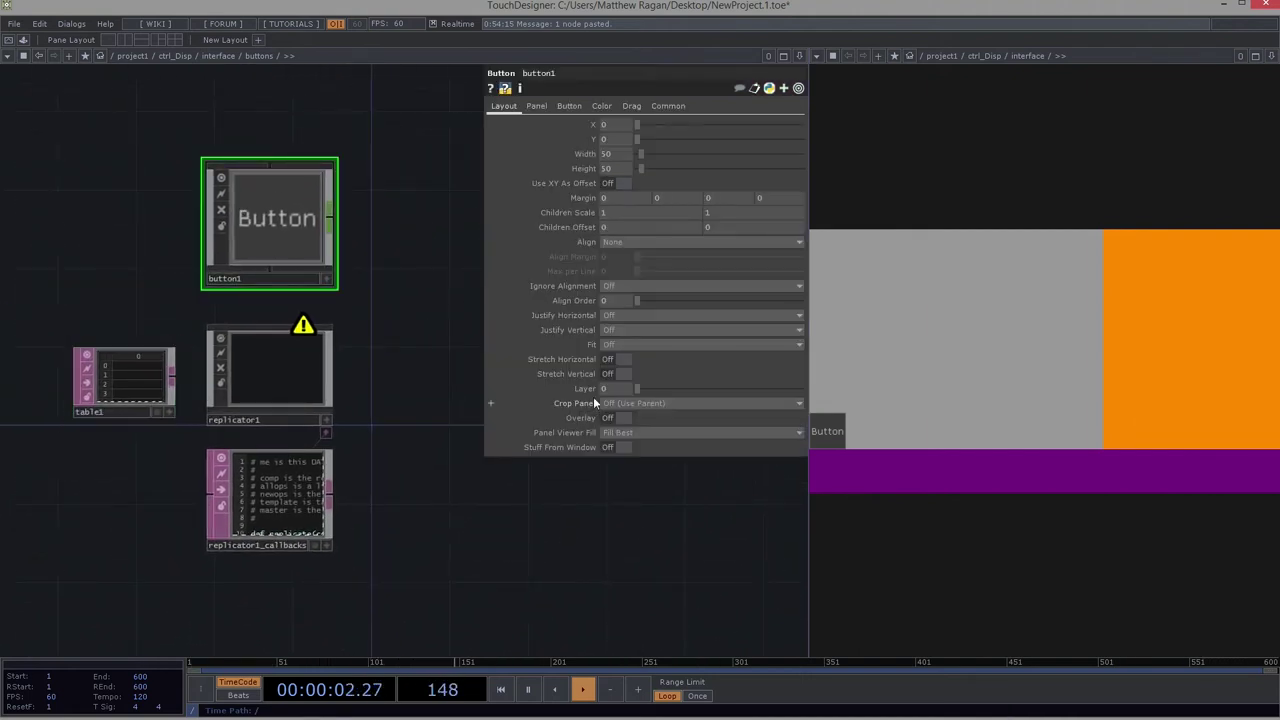
Step: Turn button1's Display off and inspect the replicator1_callbacks script
click(536, 106)
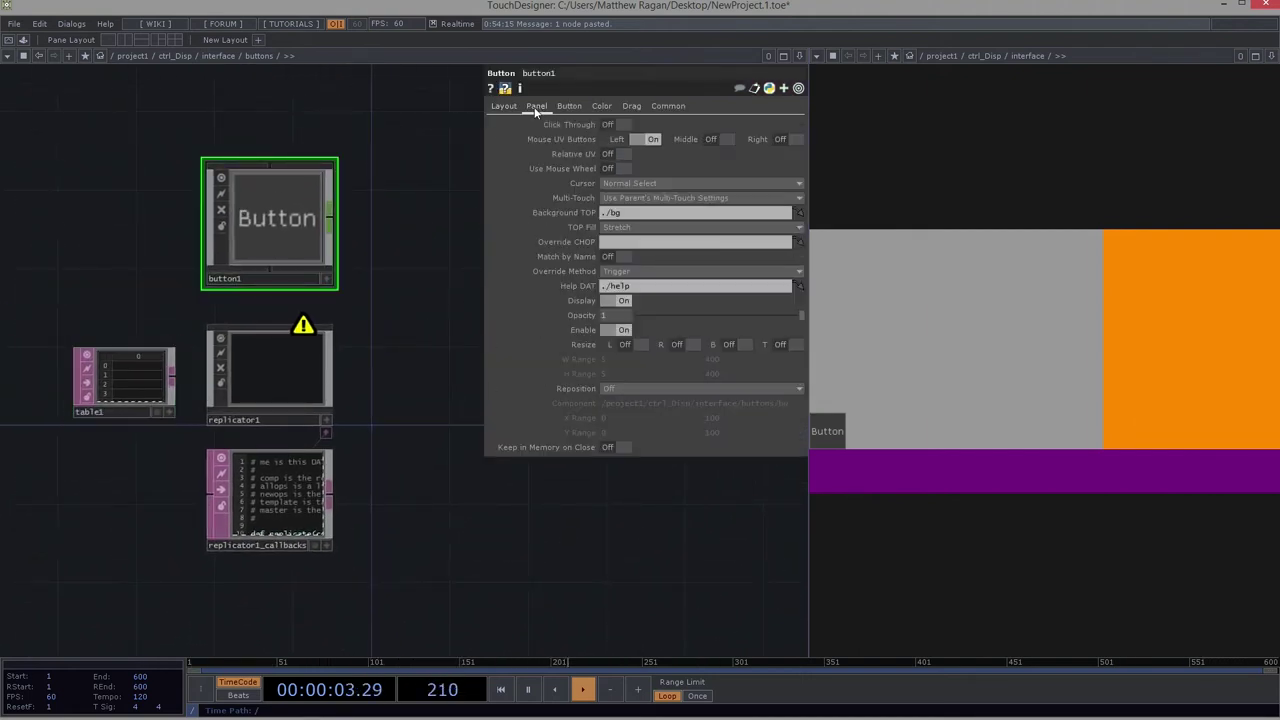
click(614, 302)
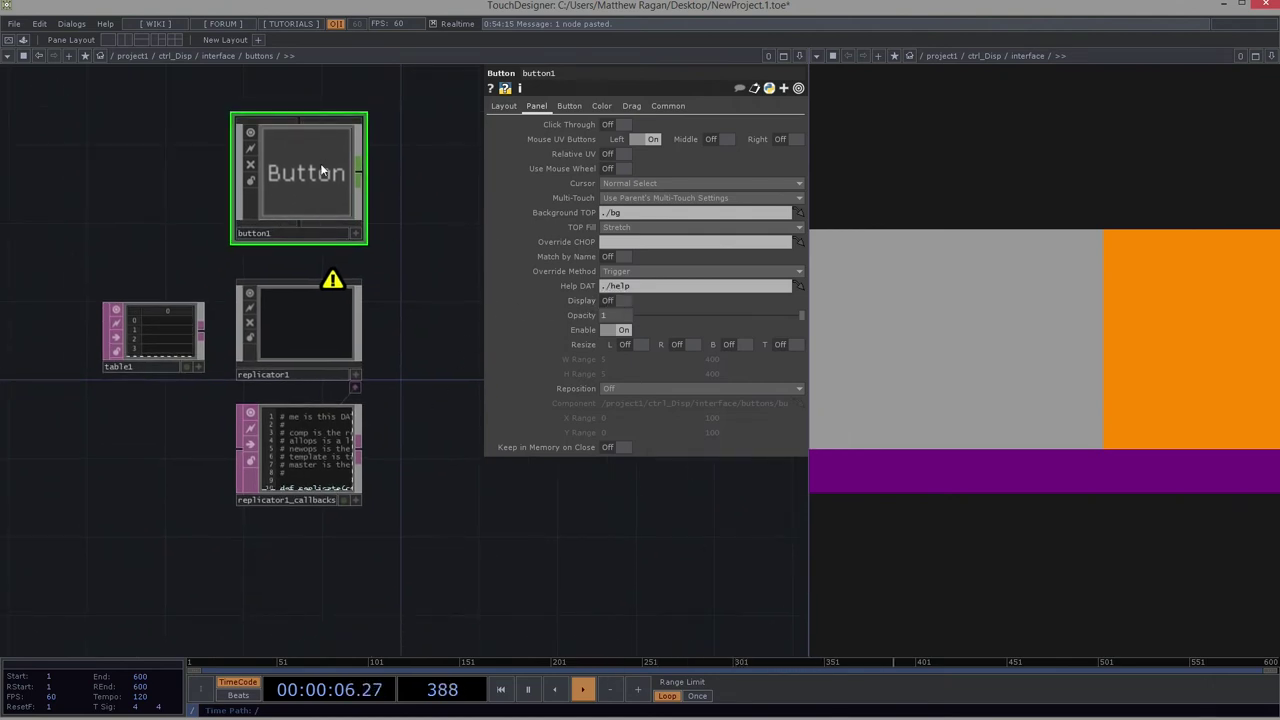
scroll(300, 482, up, 3)
scroll(234, 462, up, 2)
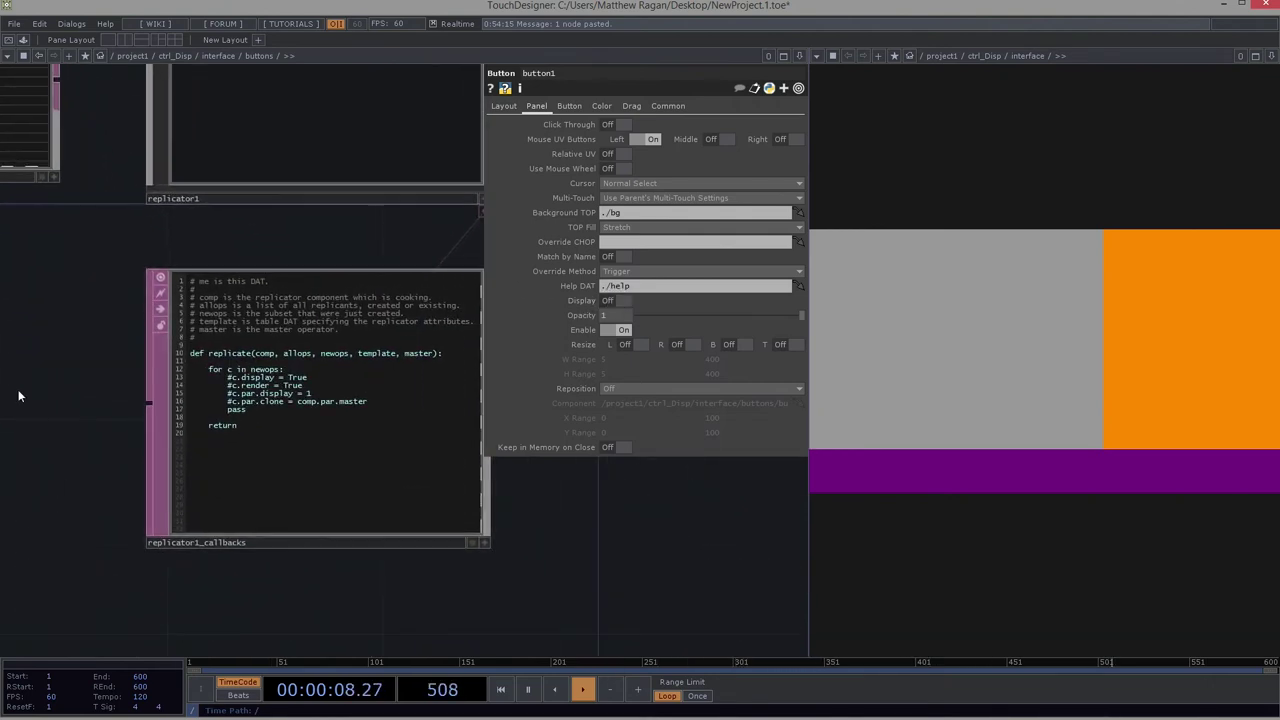
click(414, 509)
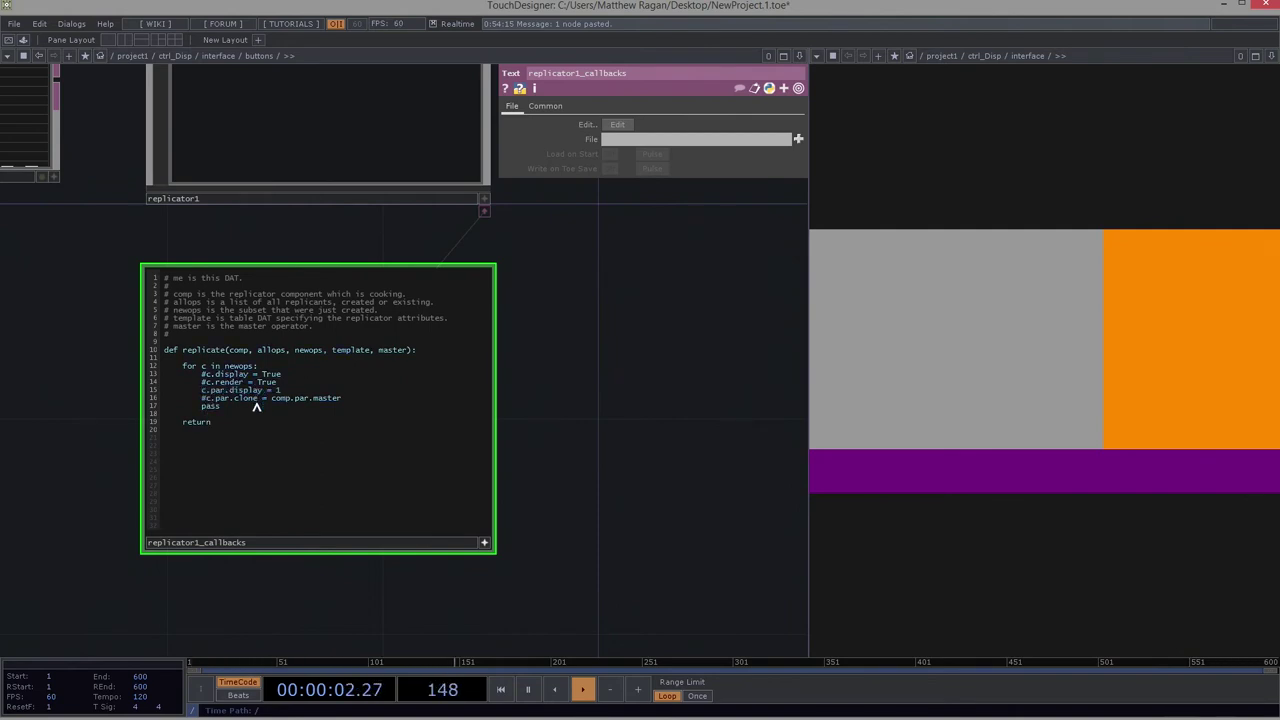
click(485, 544)
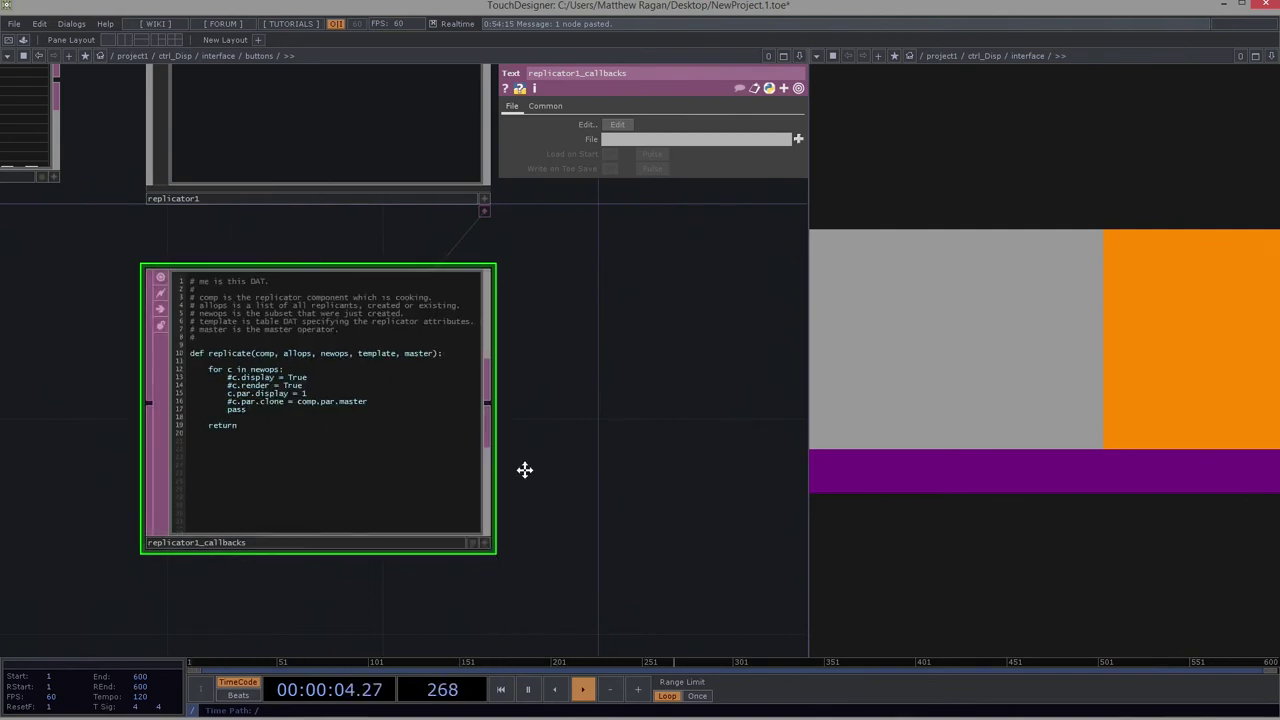
Step: Make button1 the Master Operator of replicator1
scroll(514, 483, down, 3)
drag(571, 346, 452, 468)
mouse_move(230, 160)
mouse_down()
mouse_move(229, 337)
mouse_move(298, 326)
mouse_up()
click(342, 326)
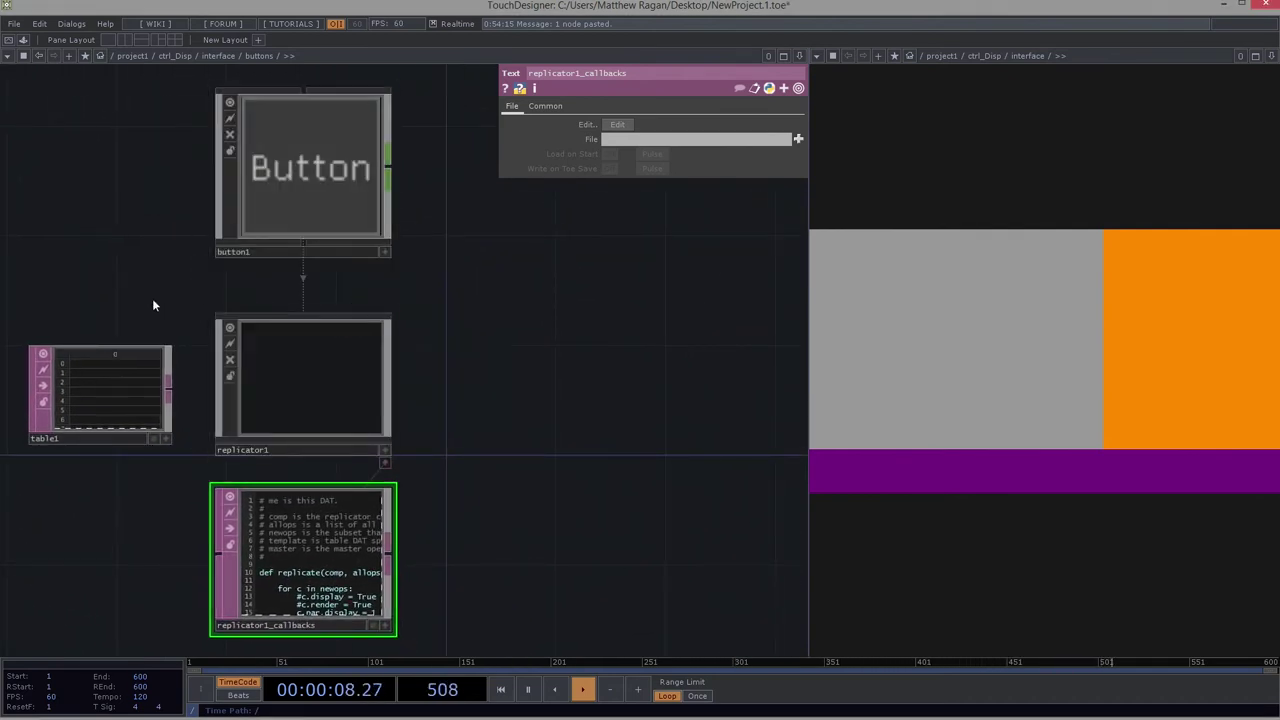
Step: Set table1 as replicator1's Template DAT Table, generating item button replicas
drag(115, 376, 372, 350)
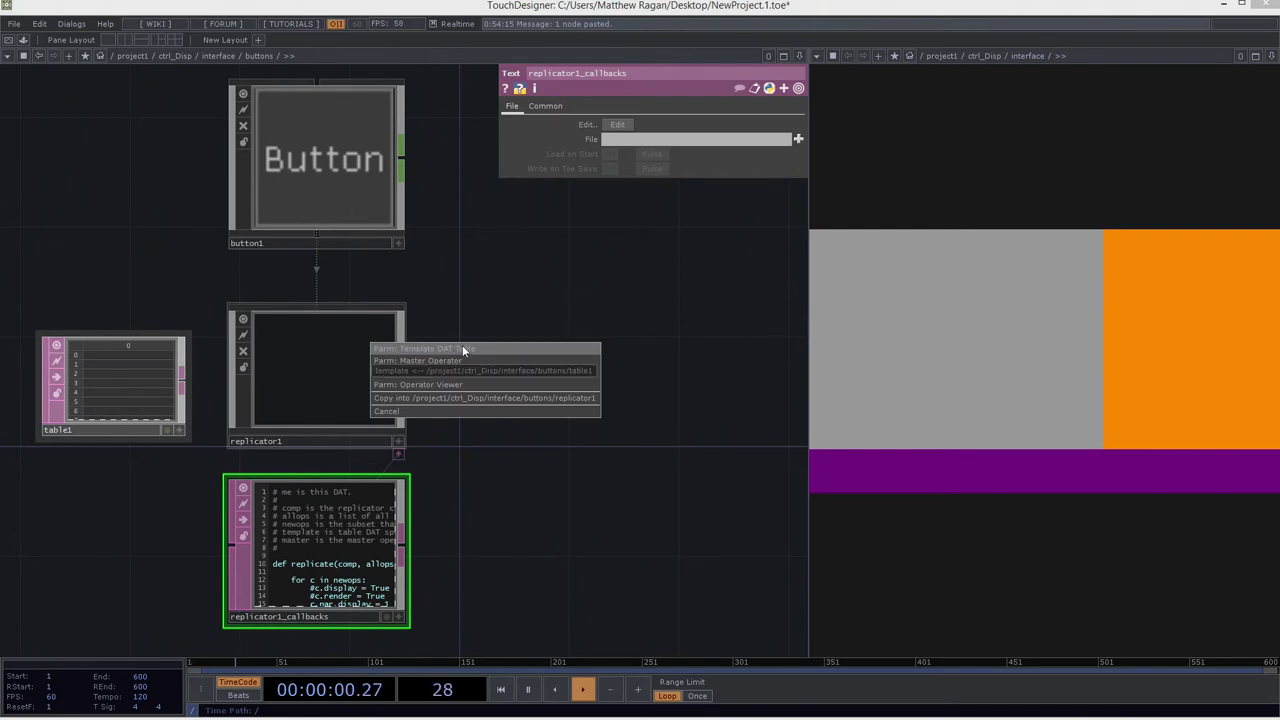
click(476, 348)
drag(558, 391, 520, 286)
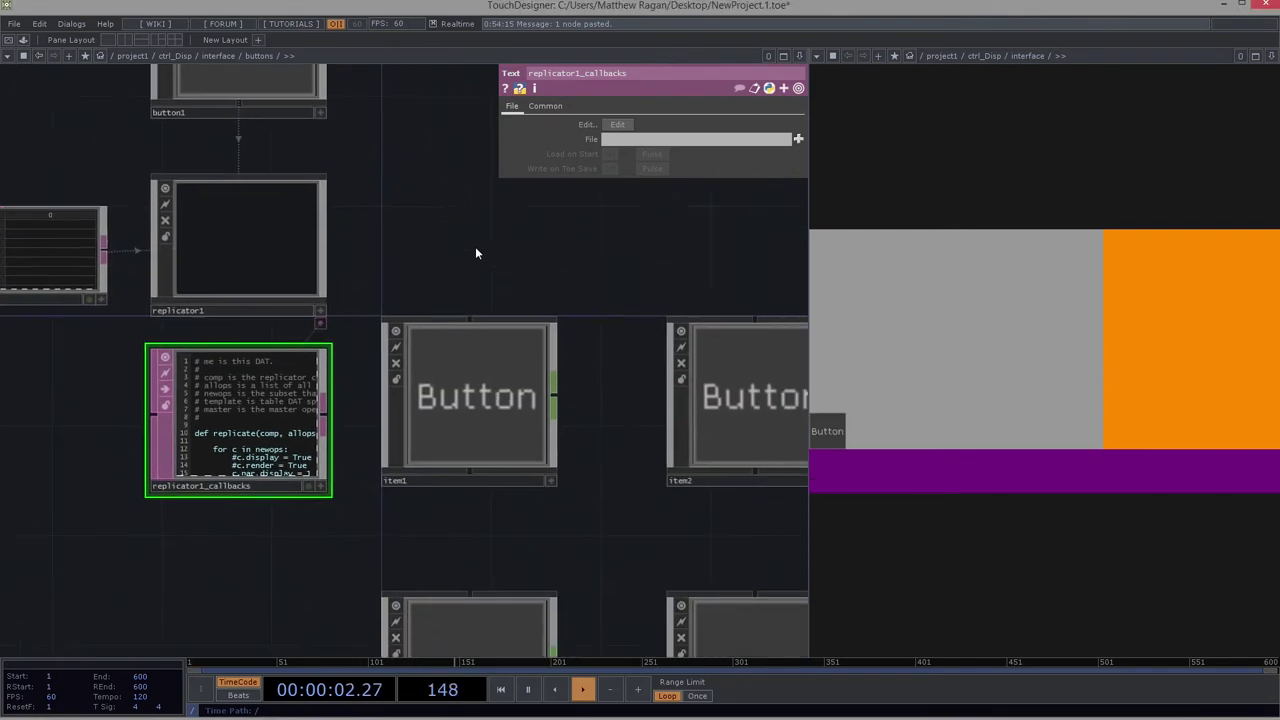
scroll(617, 349, down, 3)
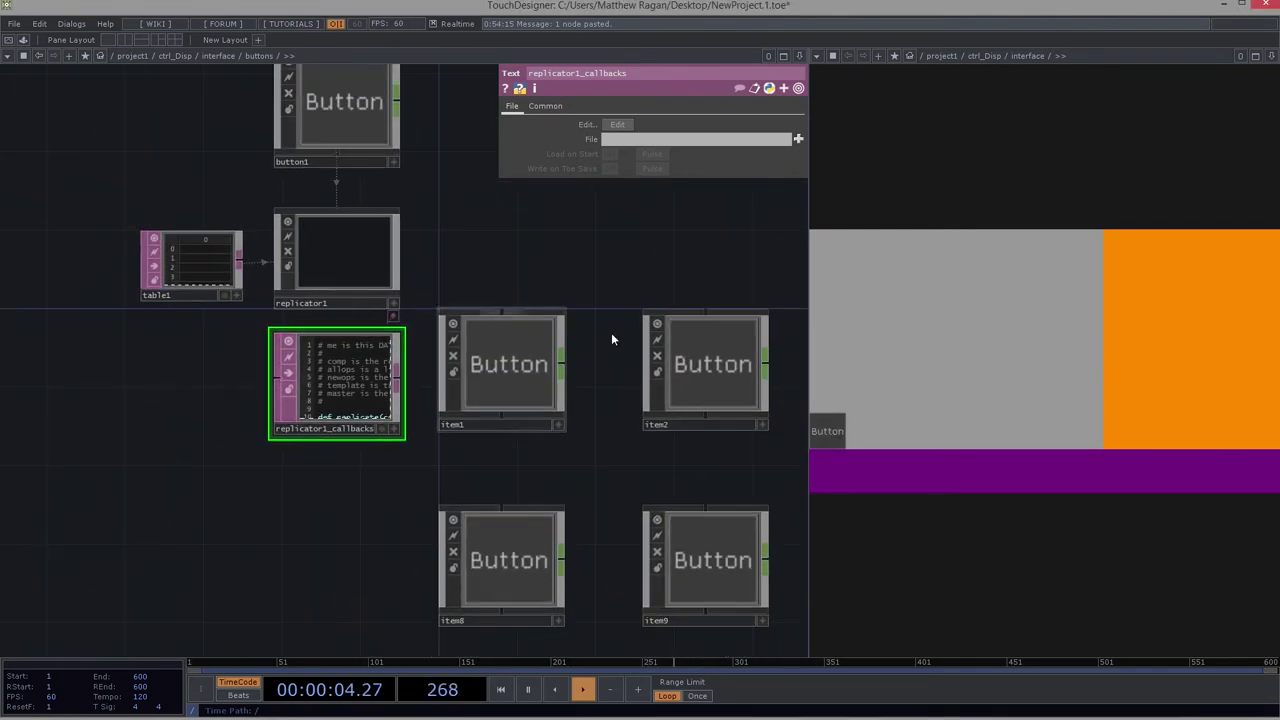
drag(255, 421, 190, 357)
scroll(241, 400, down, 10)
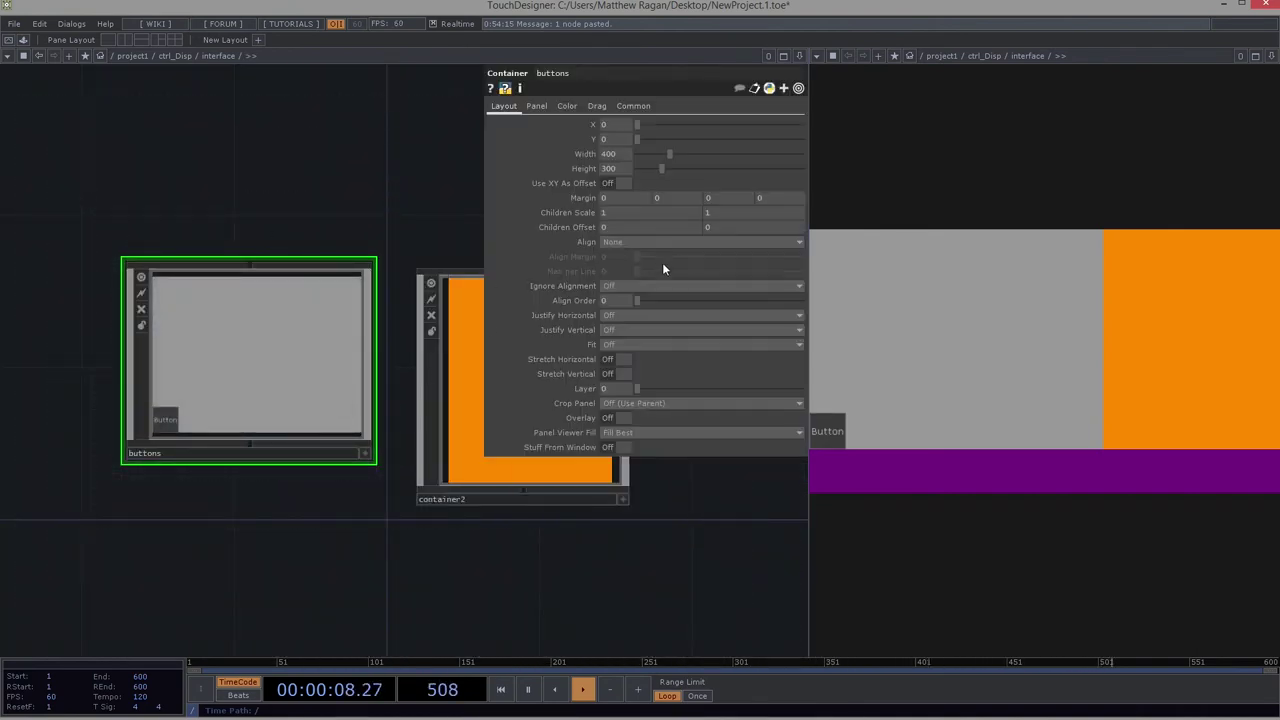
Step: Set the buttons container's Align to Horizontal Left to Right with eight buttons per line
click(646, 242)
click(646, 268)
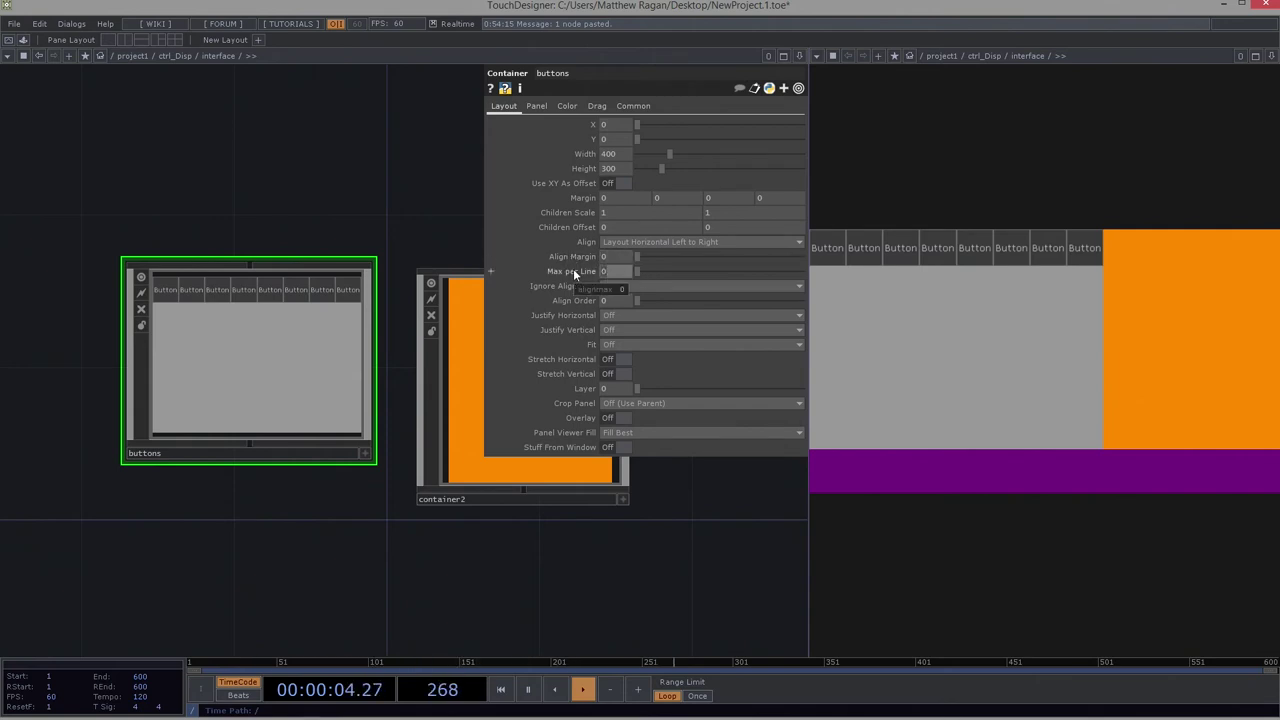
text(6)
key(Return)
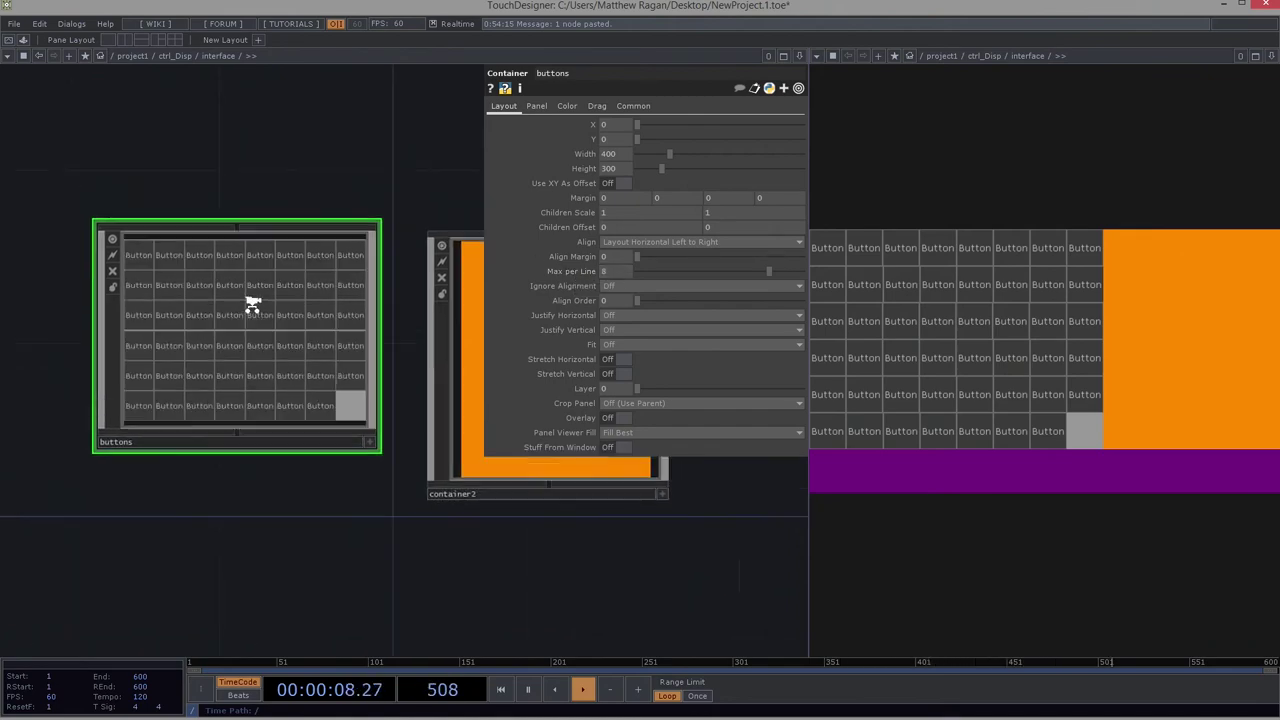
scroll(251, 300, up, 5)
Step: Turn replicator1's Ignore First Row off so replicas start at item0
scroll(248, 350, up, 3)
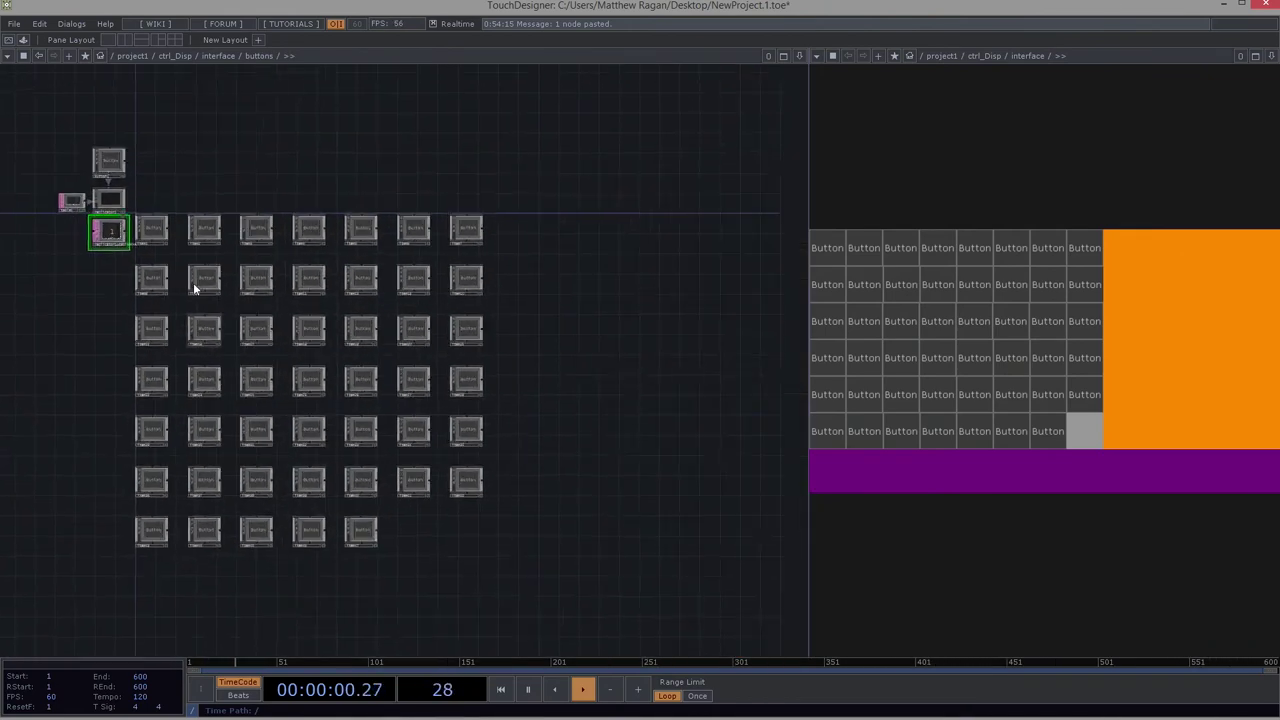
key(p)
scroll(240, 218, up, 4)
scroll(321, 222, up, 3)
click(106, 251)
key(Tab)
key(Escape)
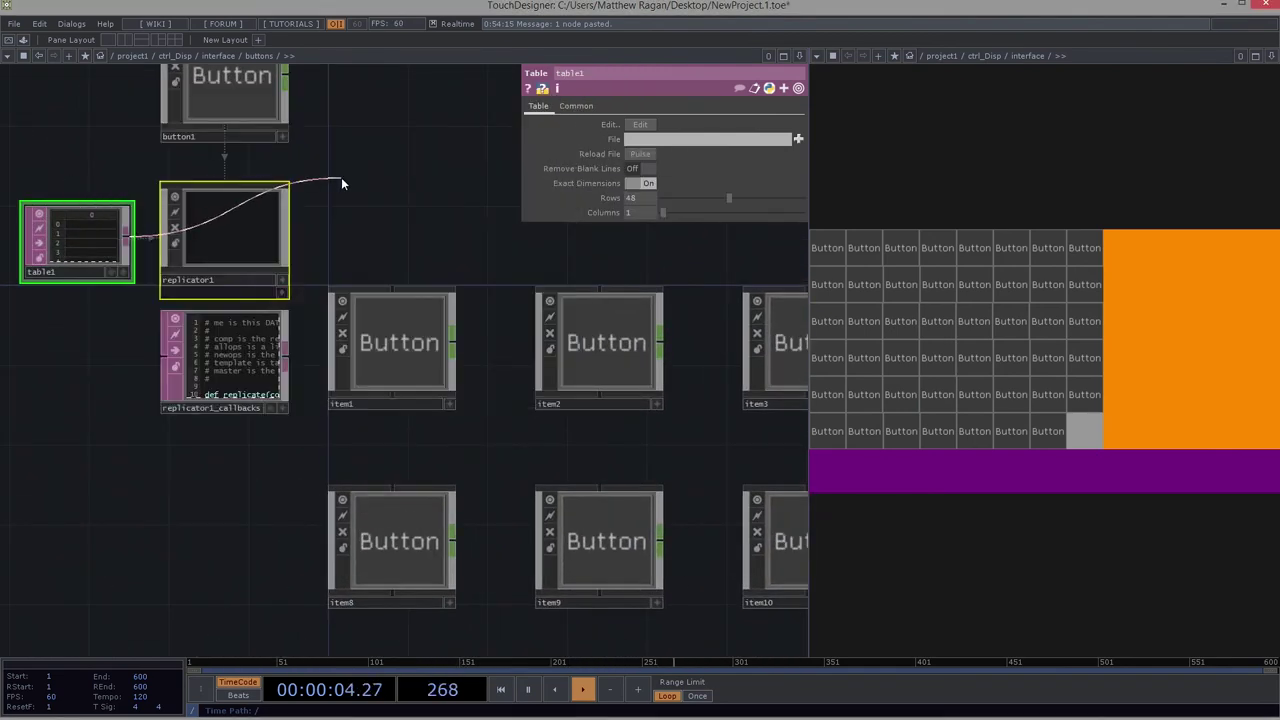
click(240, 233)
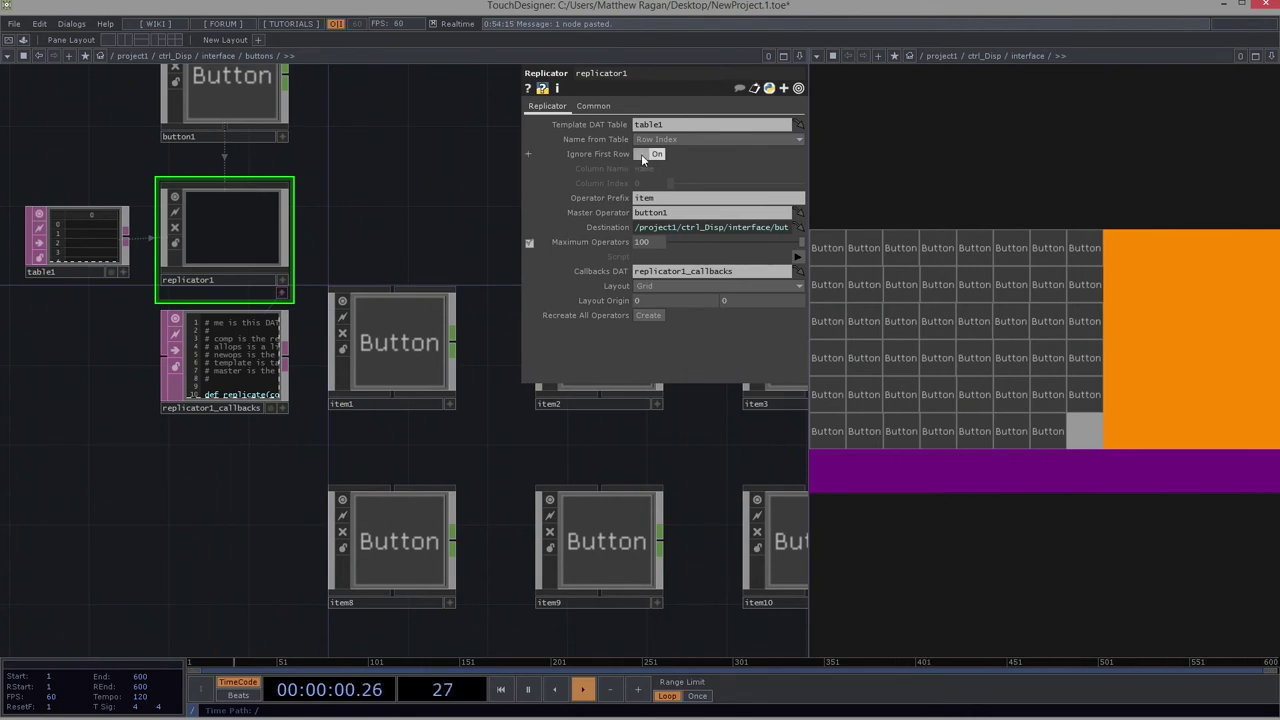
click(641, 154)
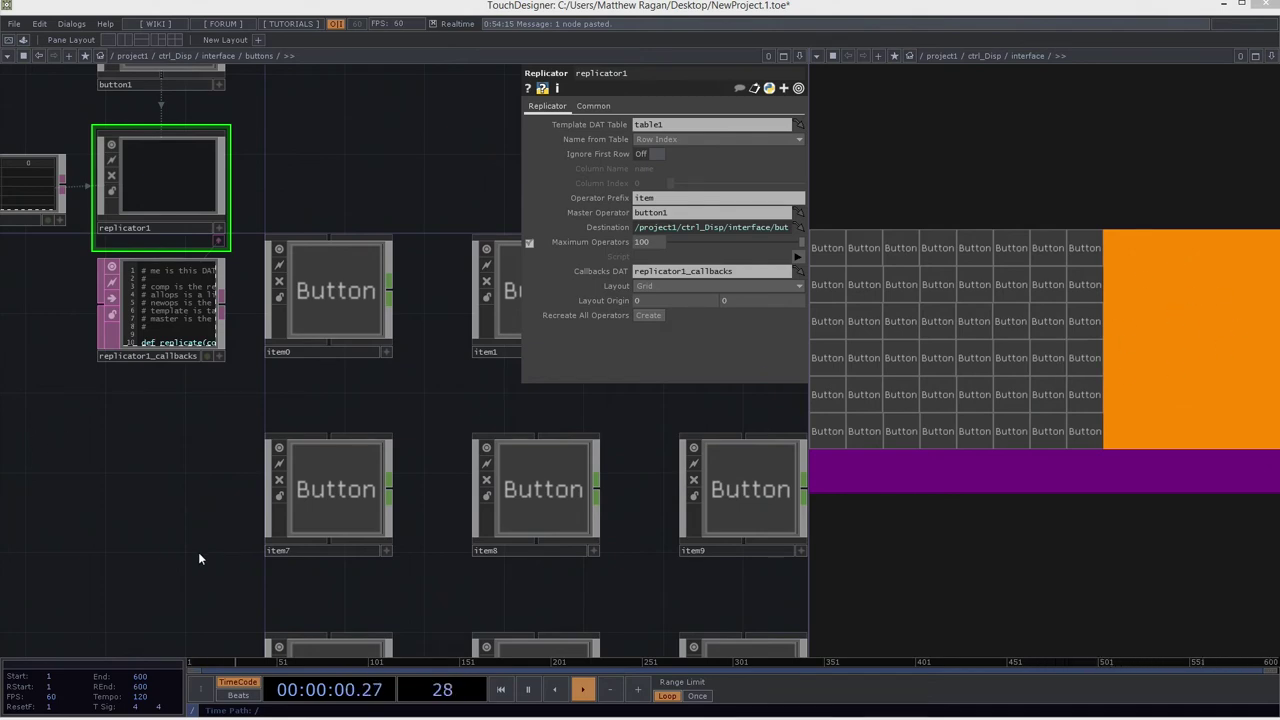
scroll(183, 557, down, 15)
Step: Nudge container2 slightly upward in the network and step inside its empty network
drag(371, 566, 222, 441)
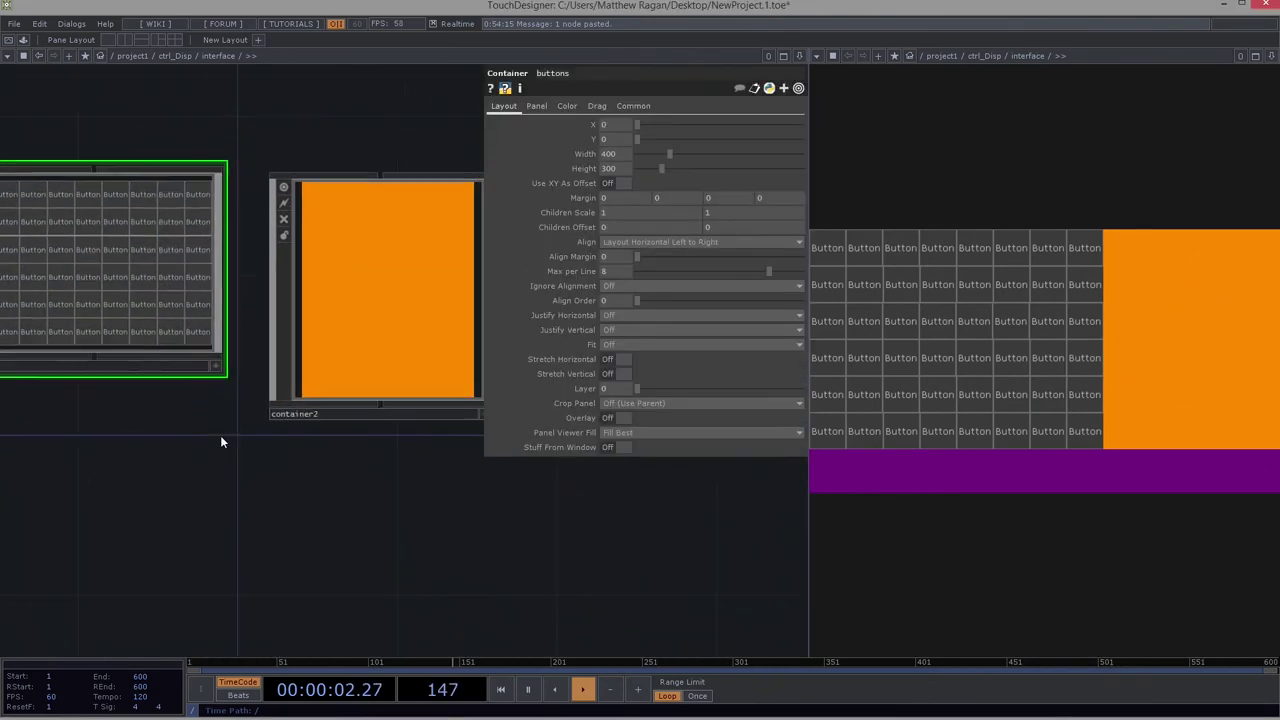
drag(351, 316, 352, 307)
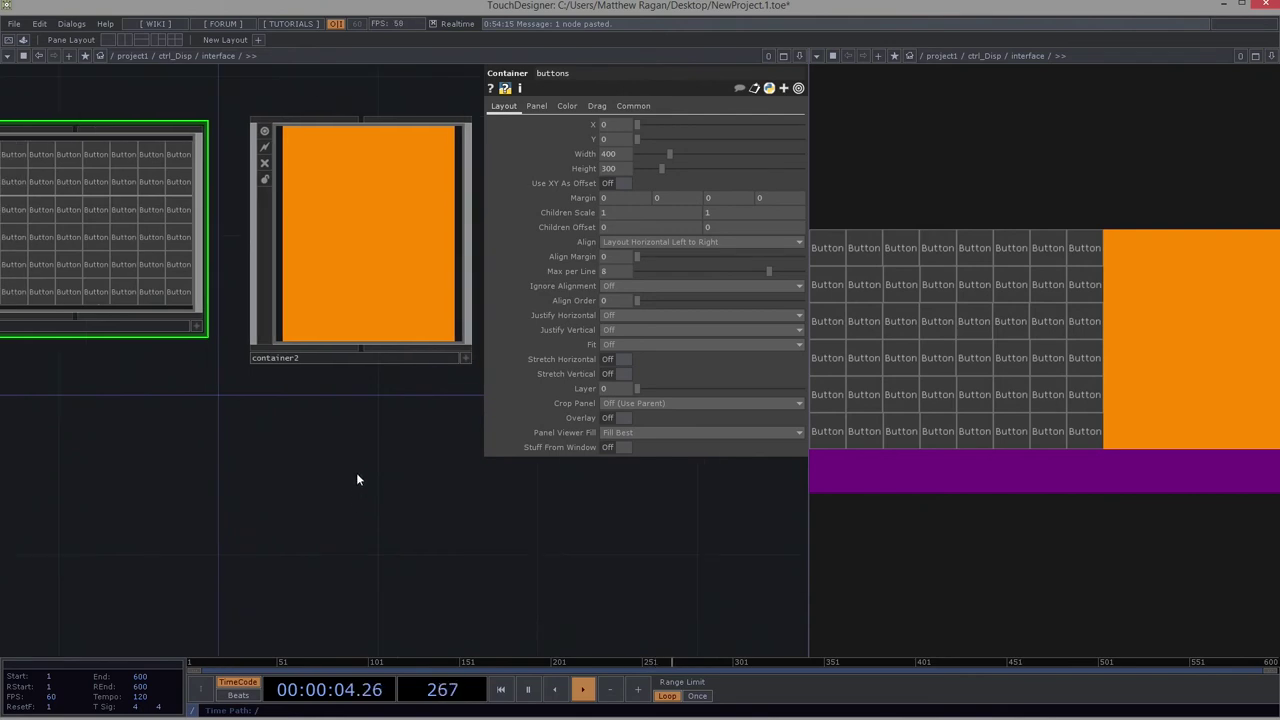
key(Tab)
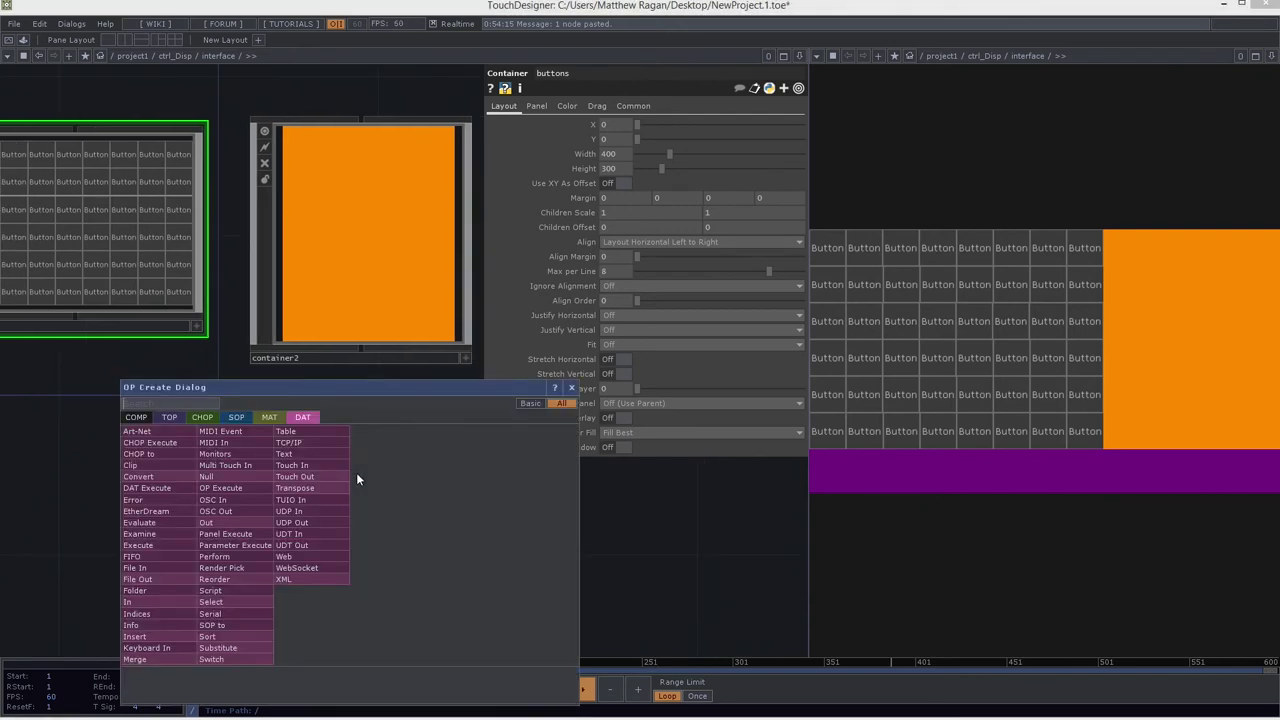
click(37, 403)
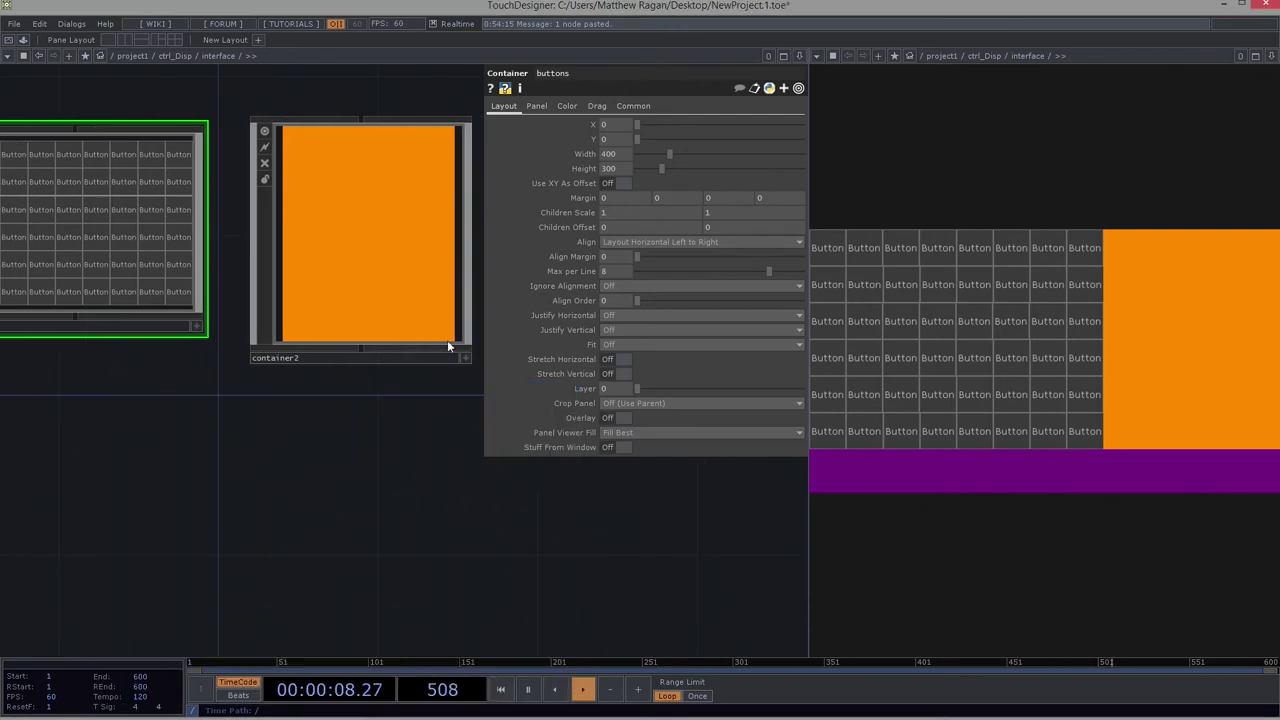
key(i)
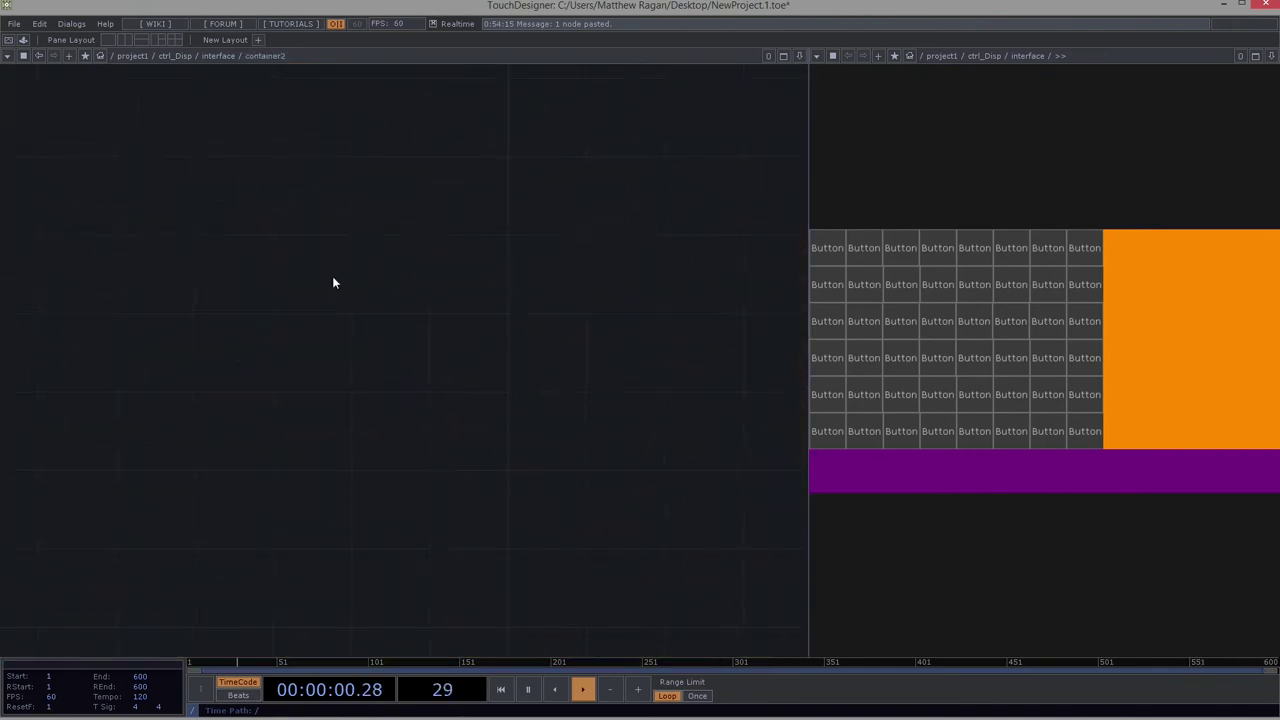
Step: Add a Container COMP named container1 inside container2 and display its Layout parameters
key(Tab)
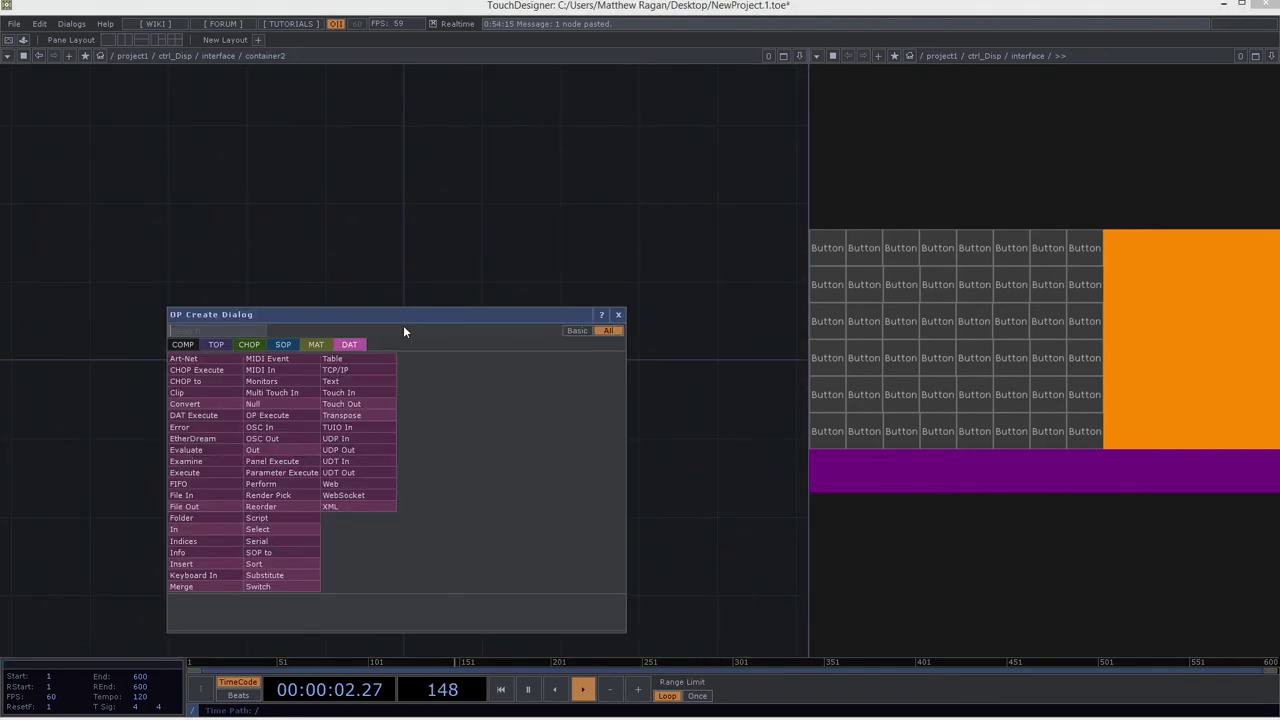
click(188, 345)
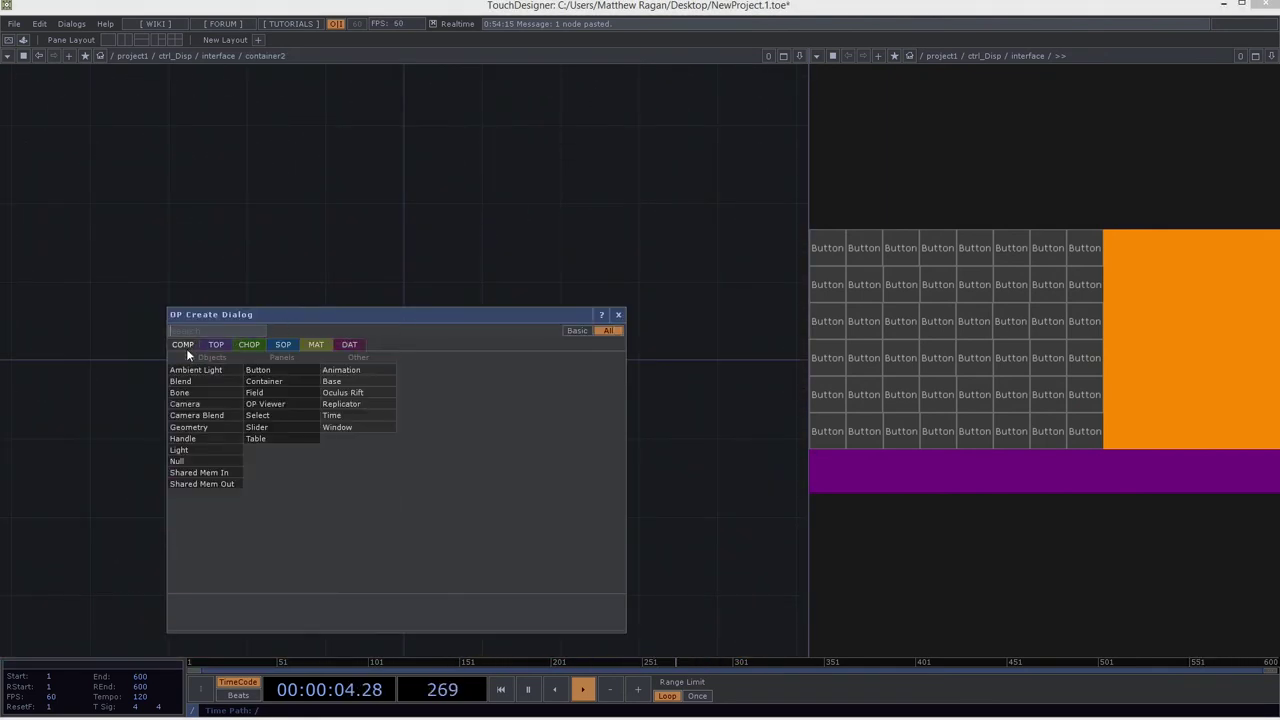
text(c)
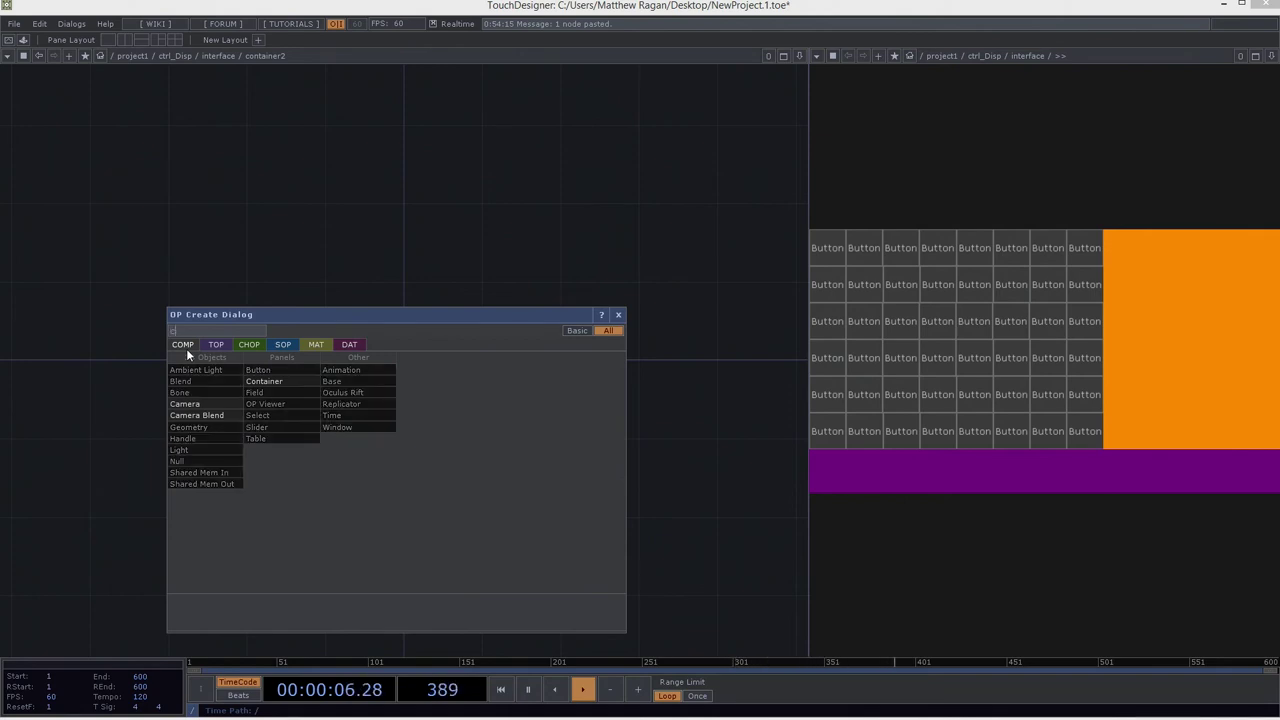
text(on)
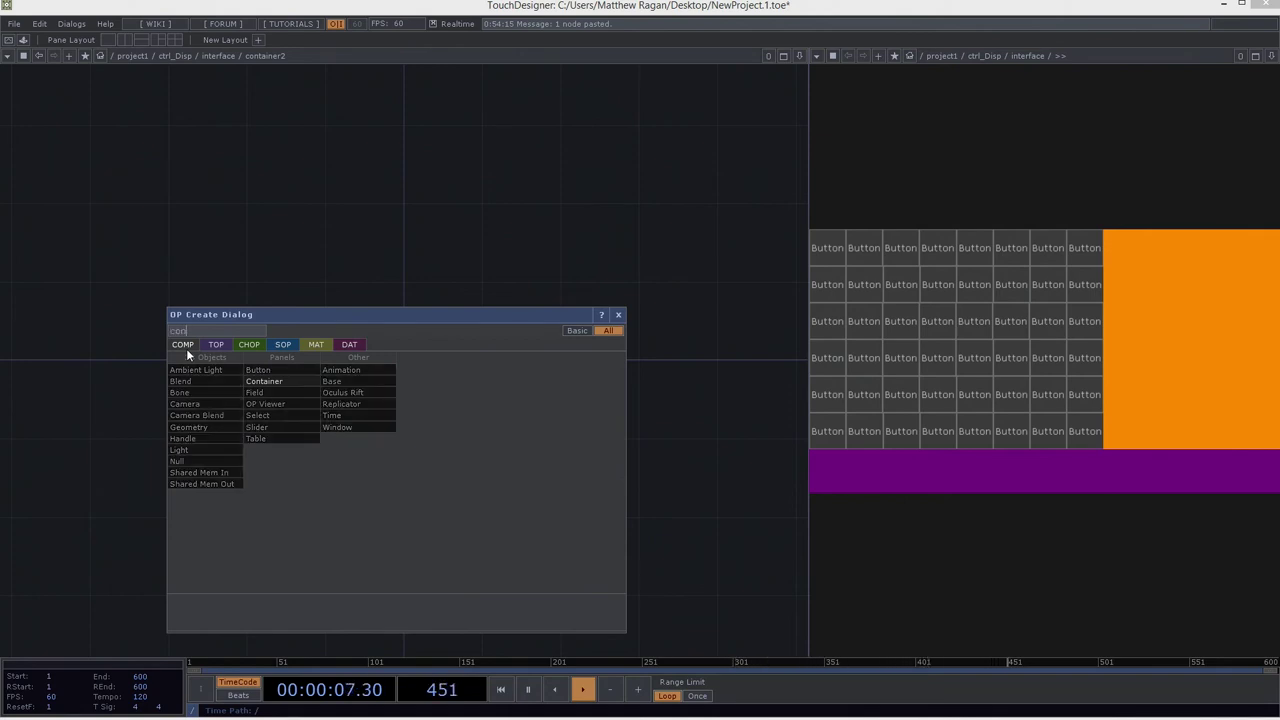
click(278, 380)
click(396, 362)
key(p)
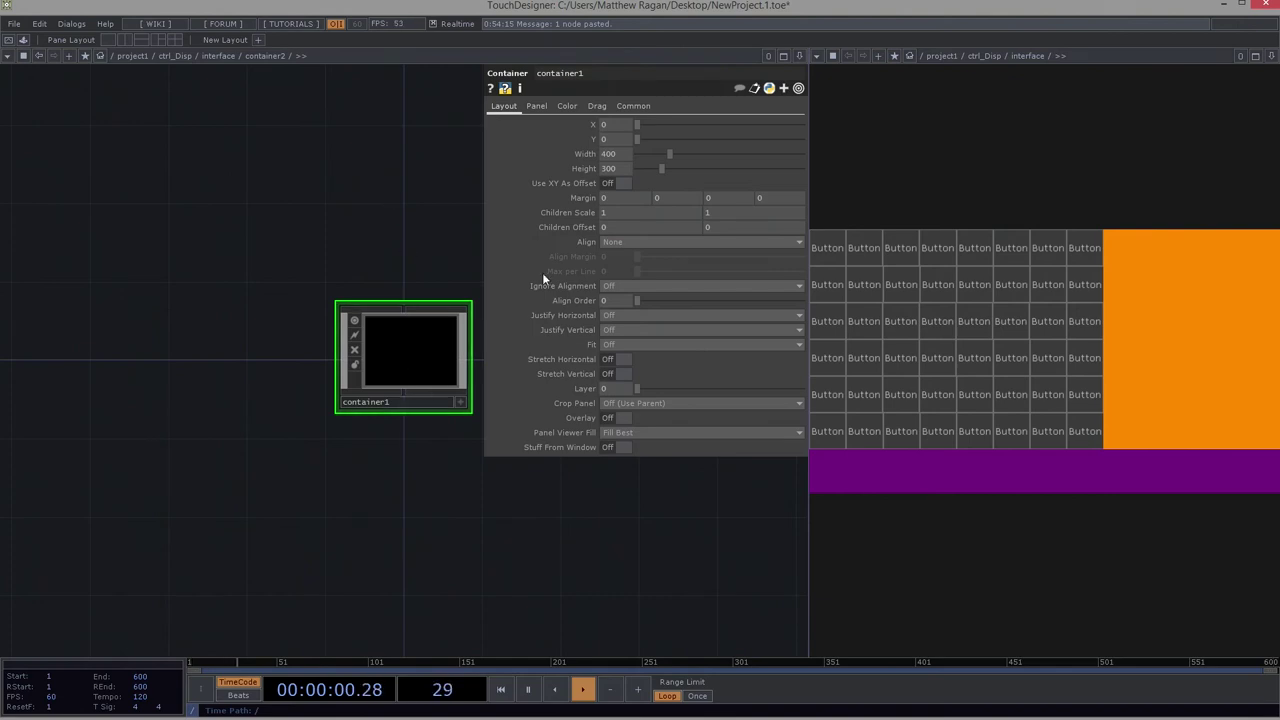
click(537, 106)
Step: Set container1's Width to me.parent().par.w and Height to me.parent().par.h / 2 (240×150)
click(504, 106)
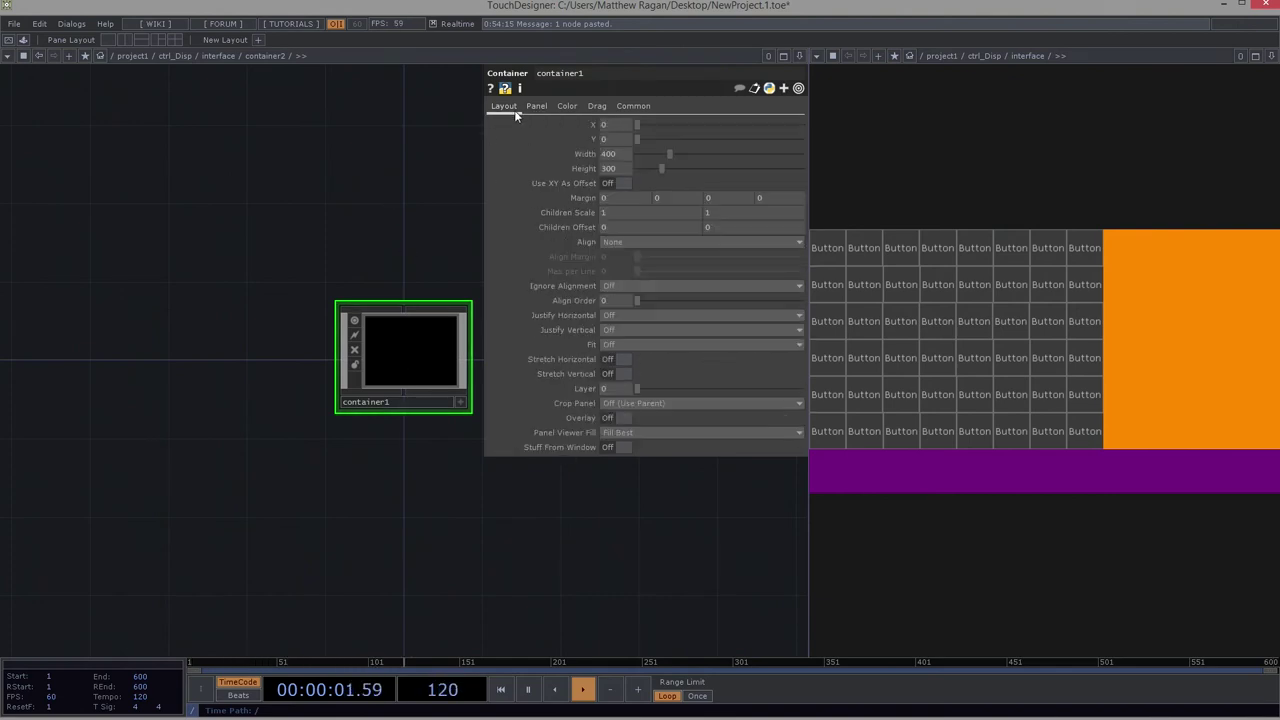
click(588, 155)
text(me.parent().par.w)
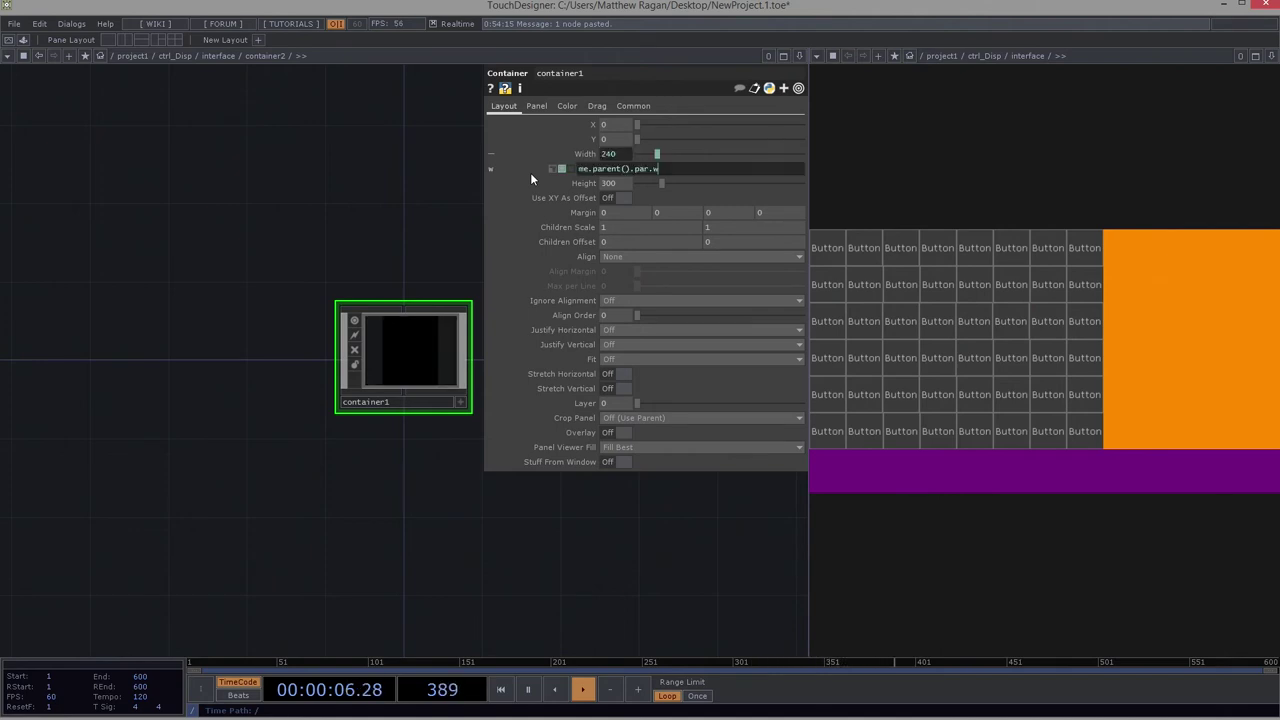
click(584, 183)
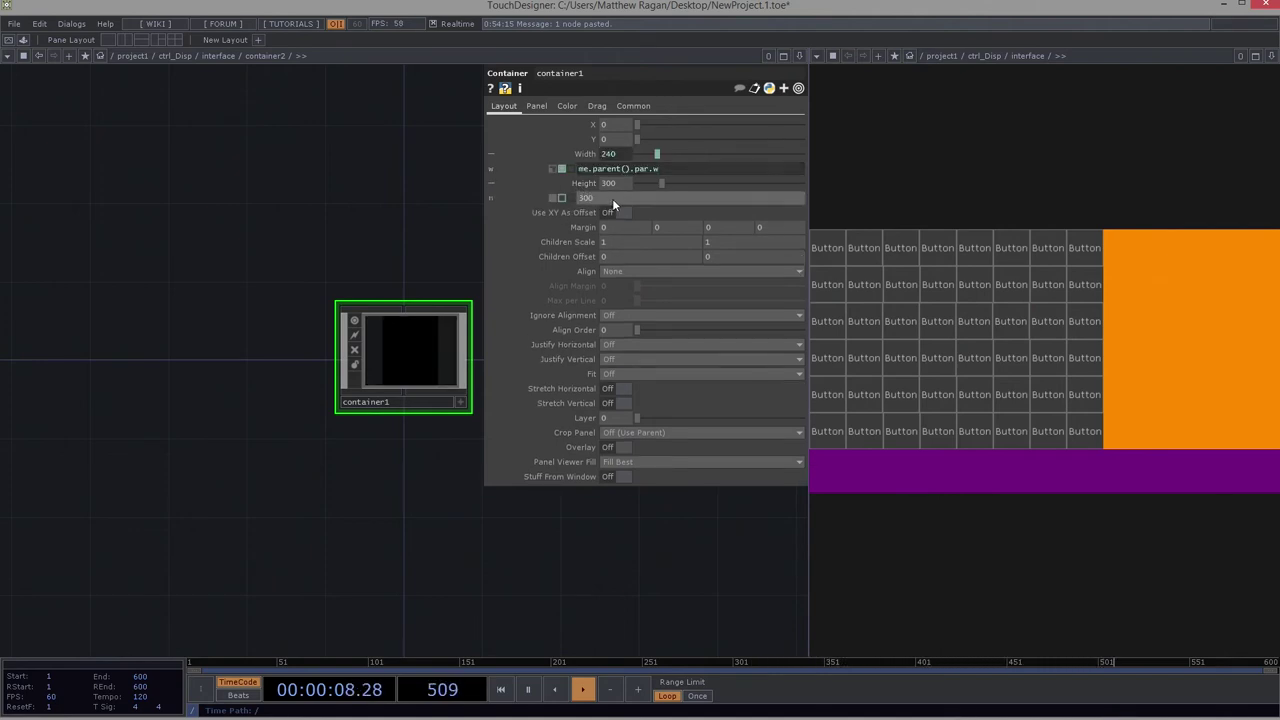
text(me.parent().par)
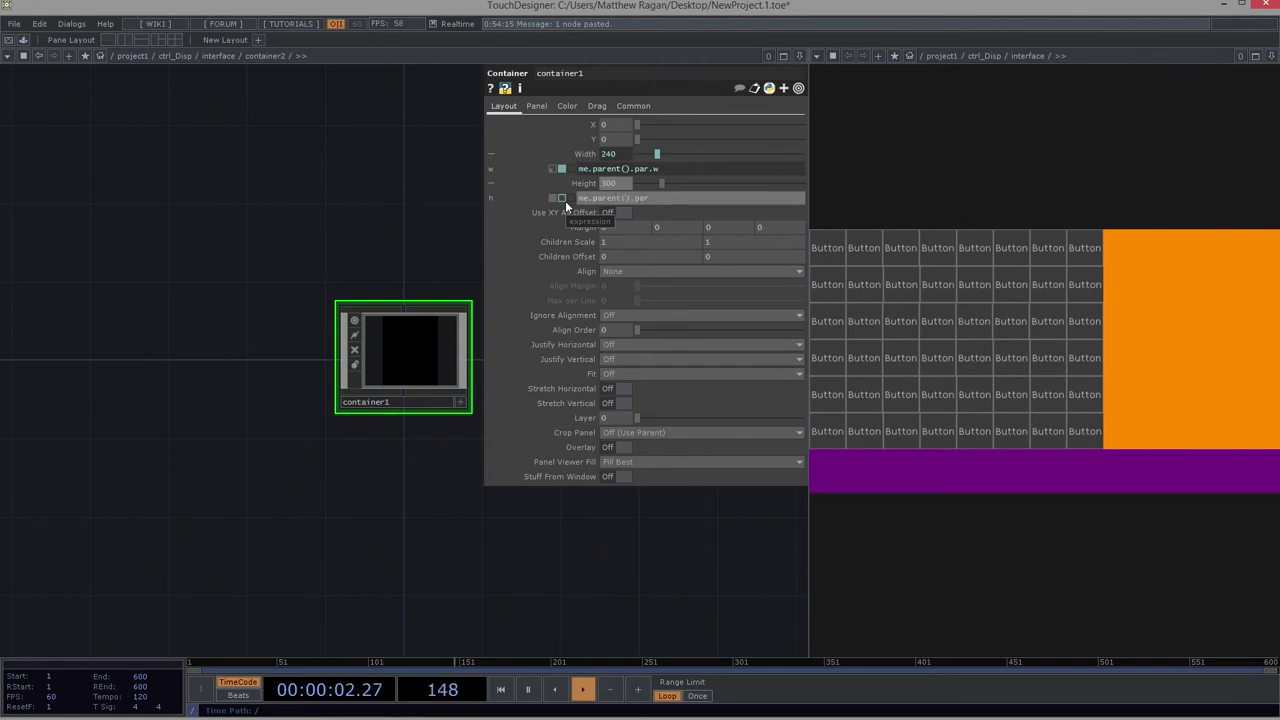
text(.h / 2)
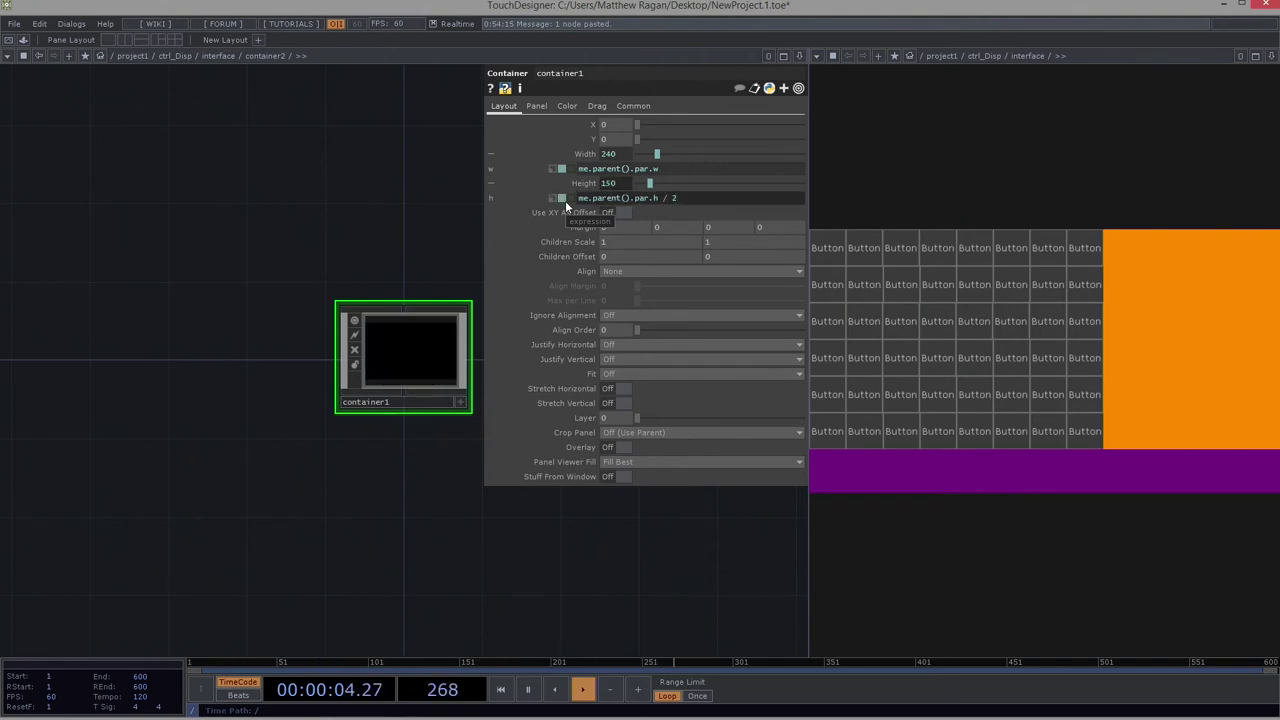
key(Return)
drag(370, 253, 277, 245)
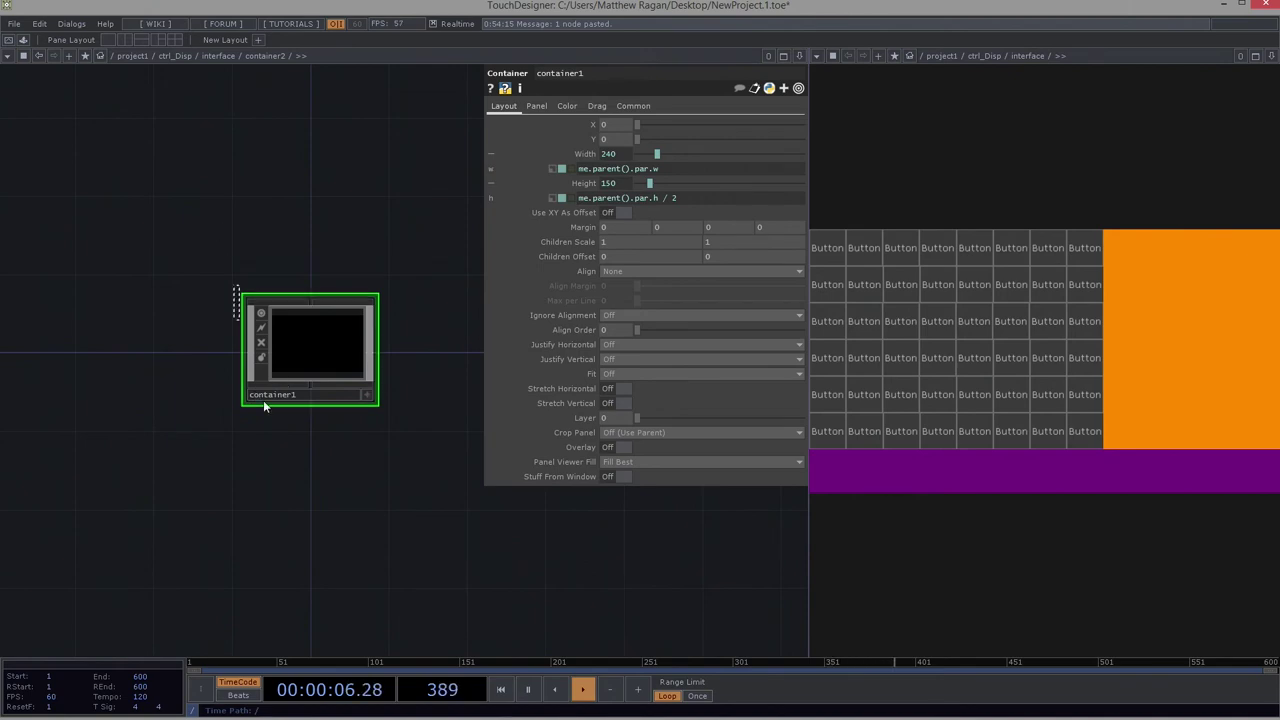
Step: On container1's Color page, set the Left and Right Border to Border A
click(575, 105)
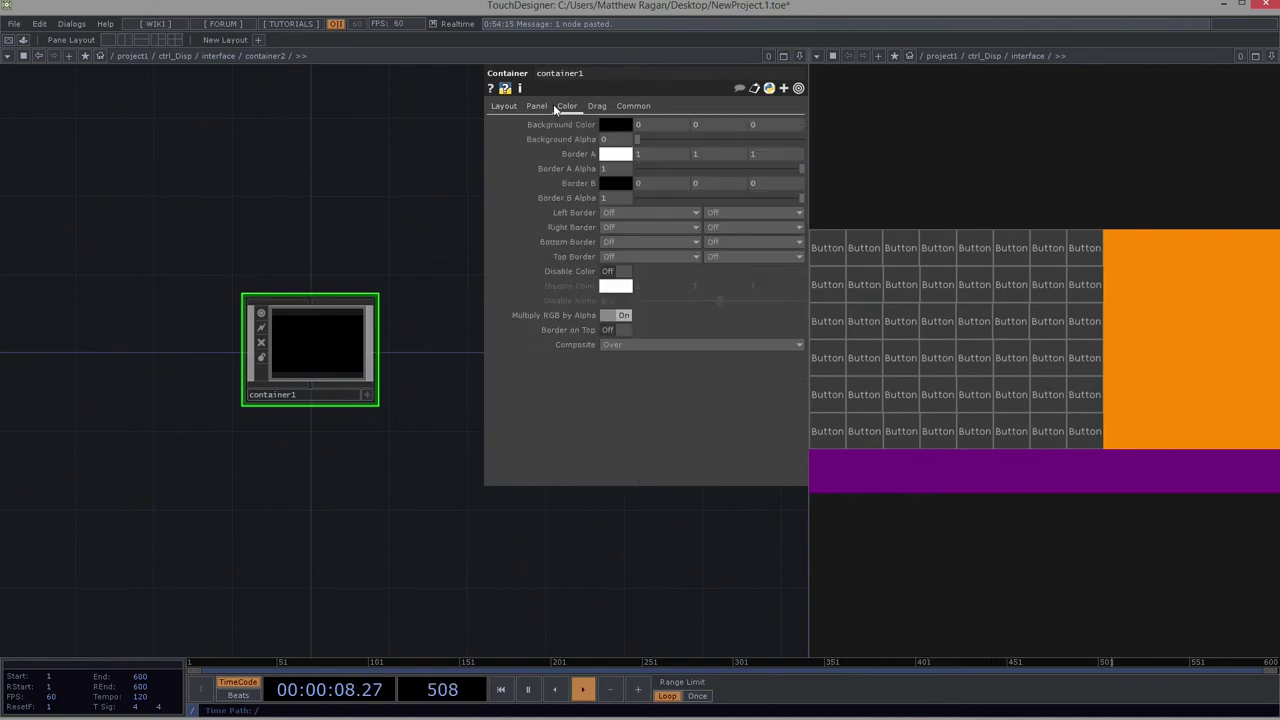
drag(645, 141, 189, 254)
scroll(275, 388, up, 2)
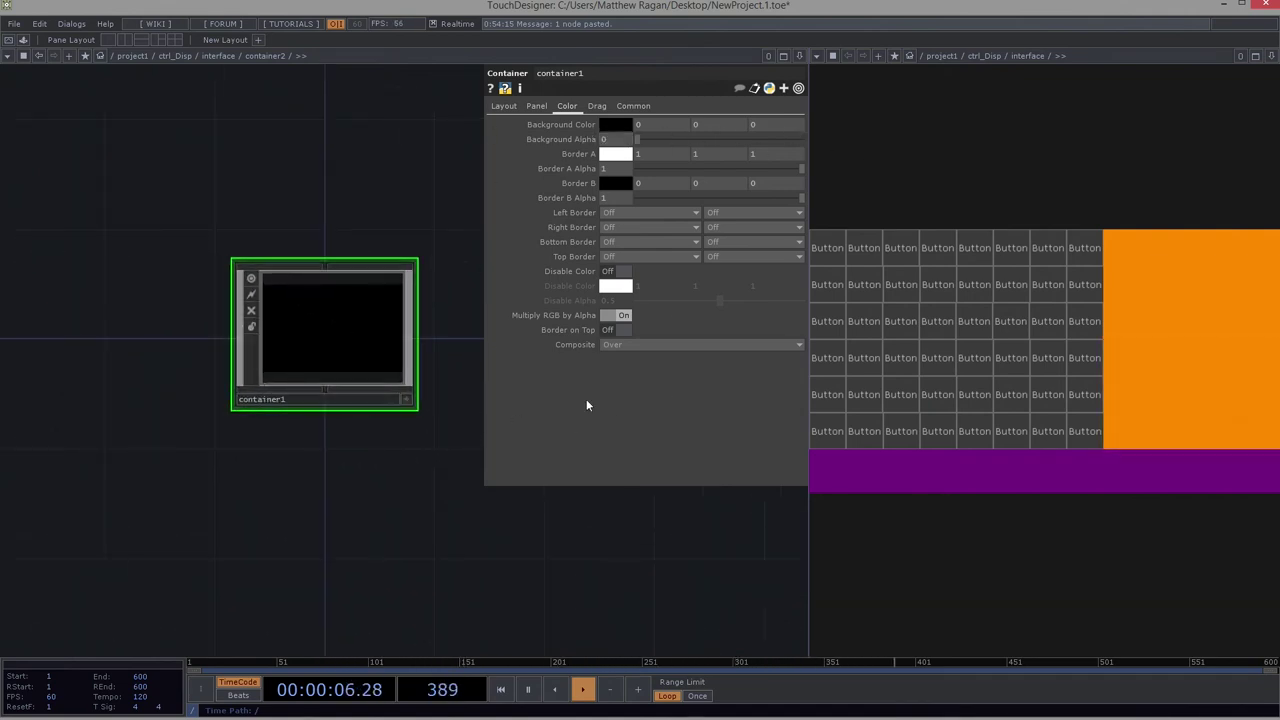
click(638, 210)
click(628, 240)
click(639, 241)
click(639, 254)
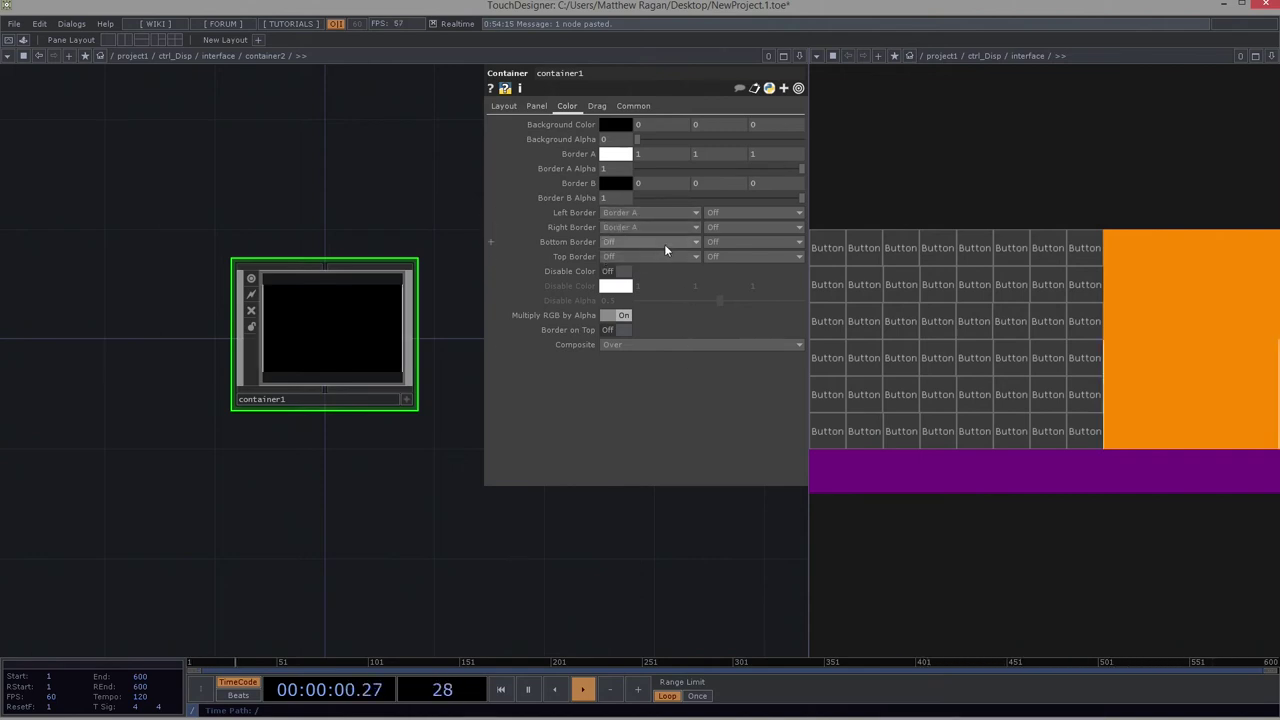
Step: Set container1's Bottom and Top Border to Border A as well
click(664, 244)
click(645, 268)
click(645, 257)
click(620, 283)
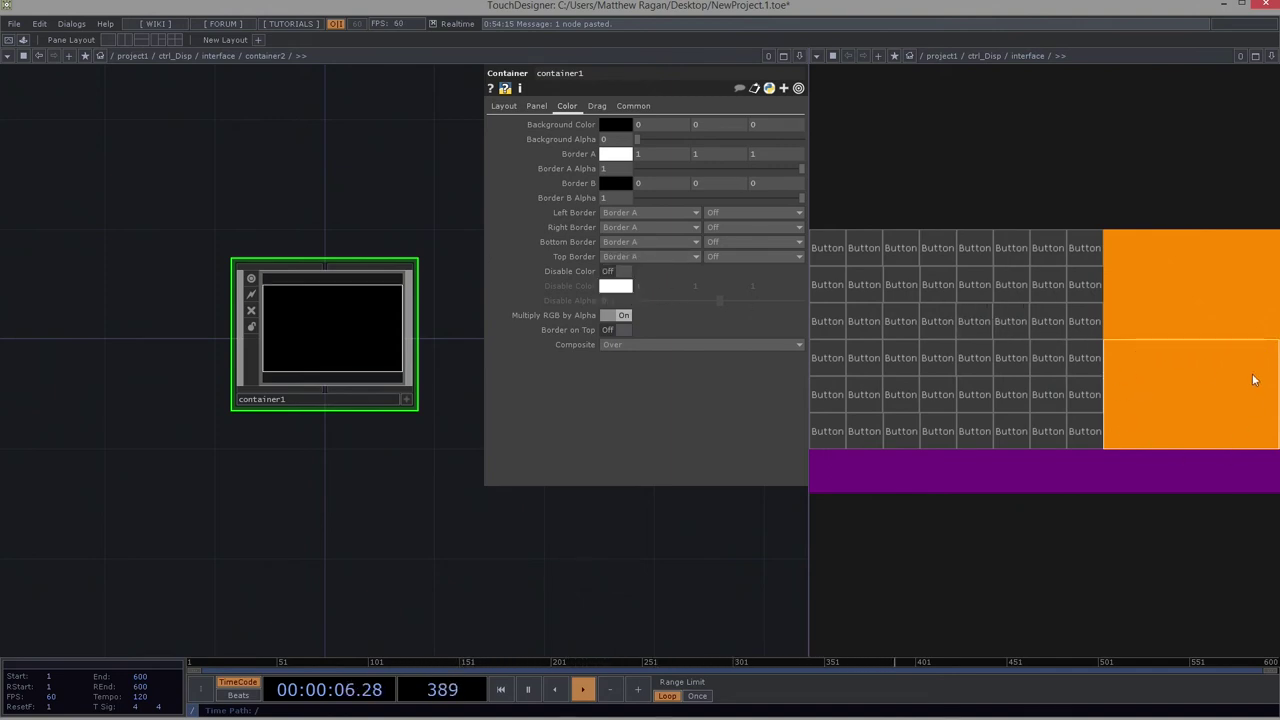
drag(351, 455, 351, 418)
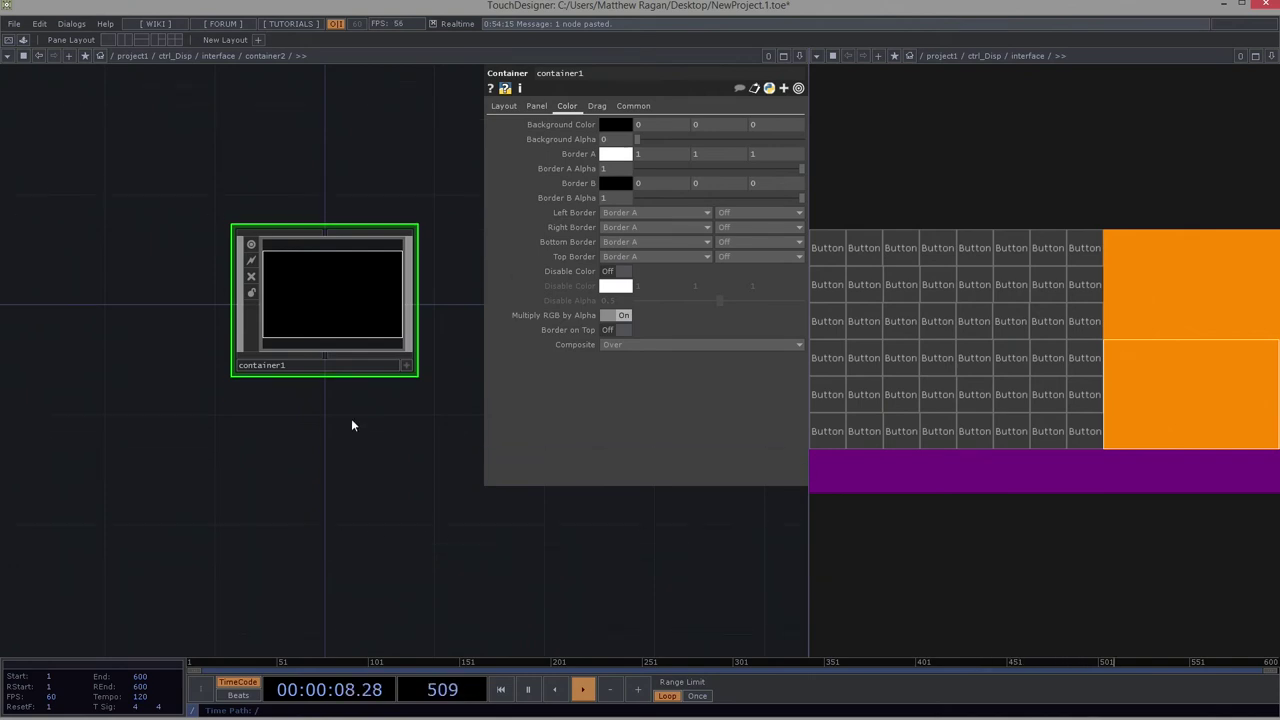
scroll(351, 418, down, 2)
scroll(318, 477, down, 2)
Step: Set container2's Align to Layout Vertical Top to Bottom
click(283, 423)
click(630, 243)
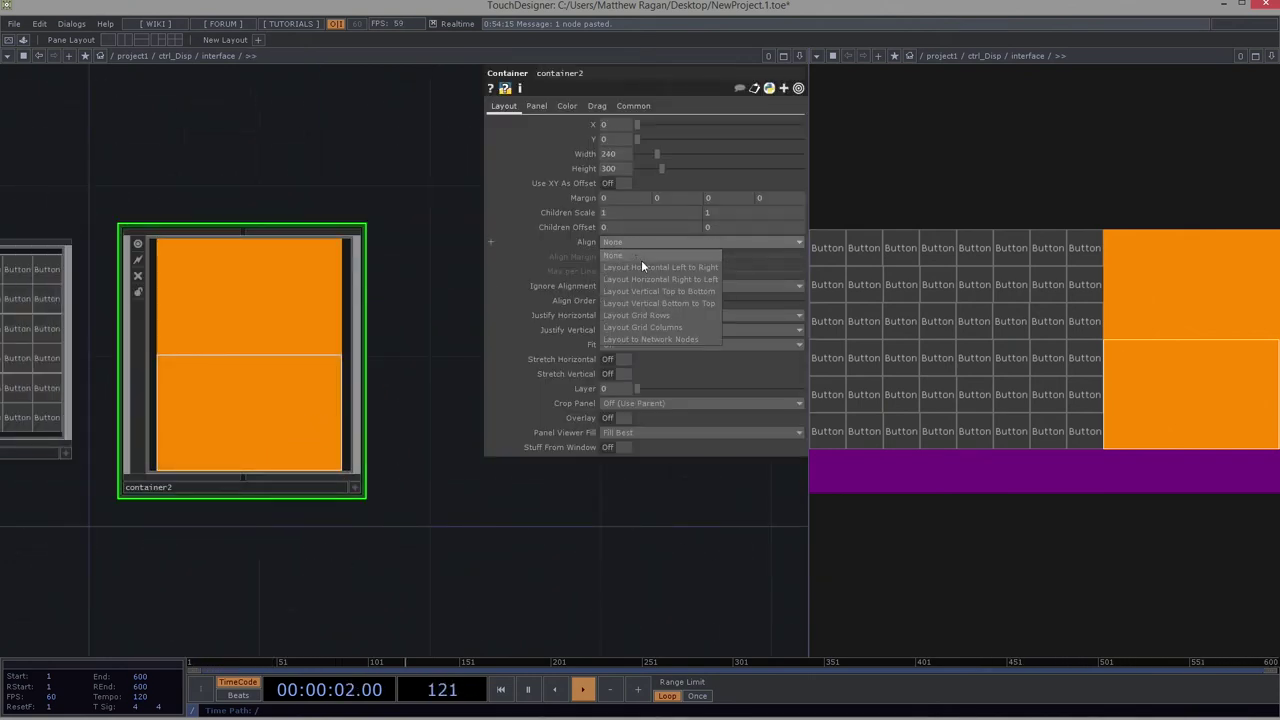
click(698, 291)
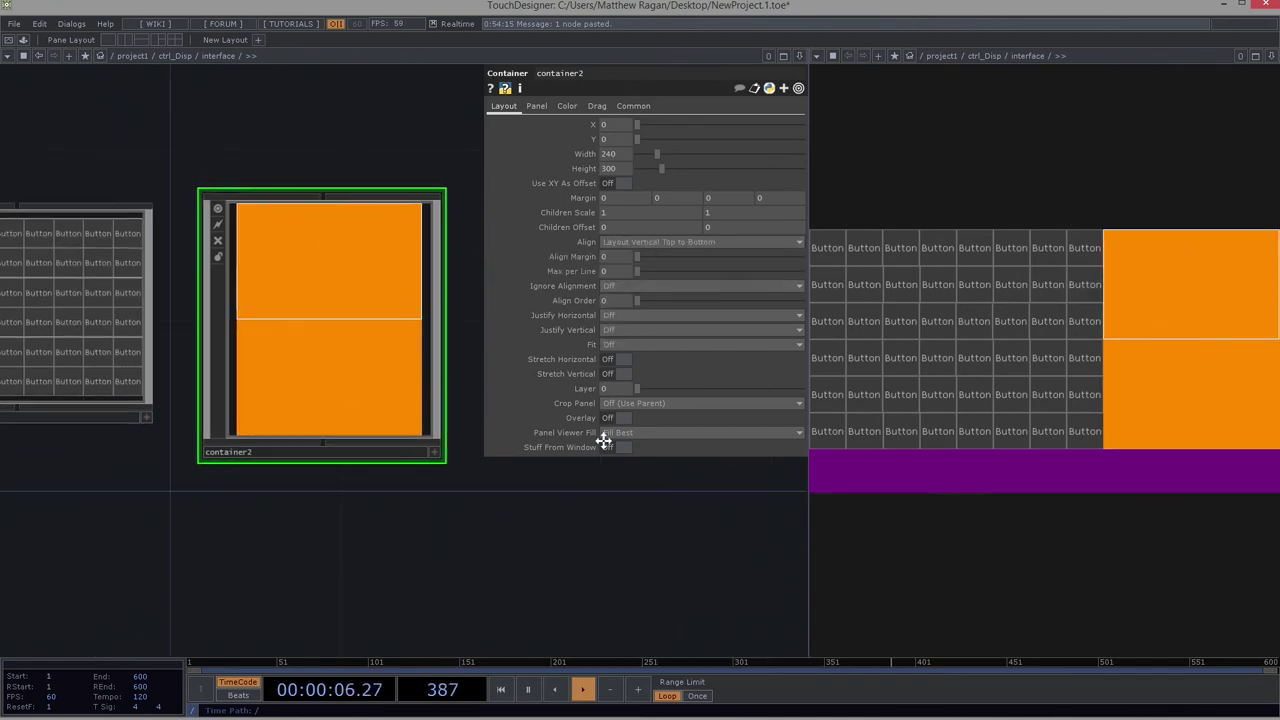
scroll(256, 458, down, 3)
Step: Return to ctrl_Disp and close the right-hand viewer pane, undoing an accidental outPut resize
key(p)
drag(281, 505, 180, 549)
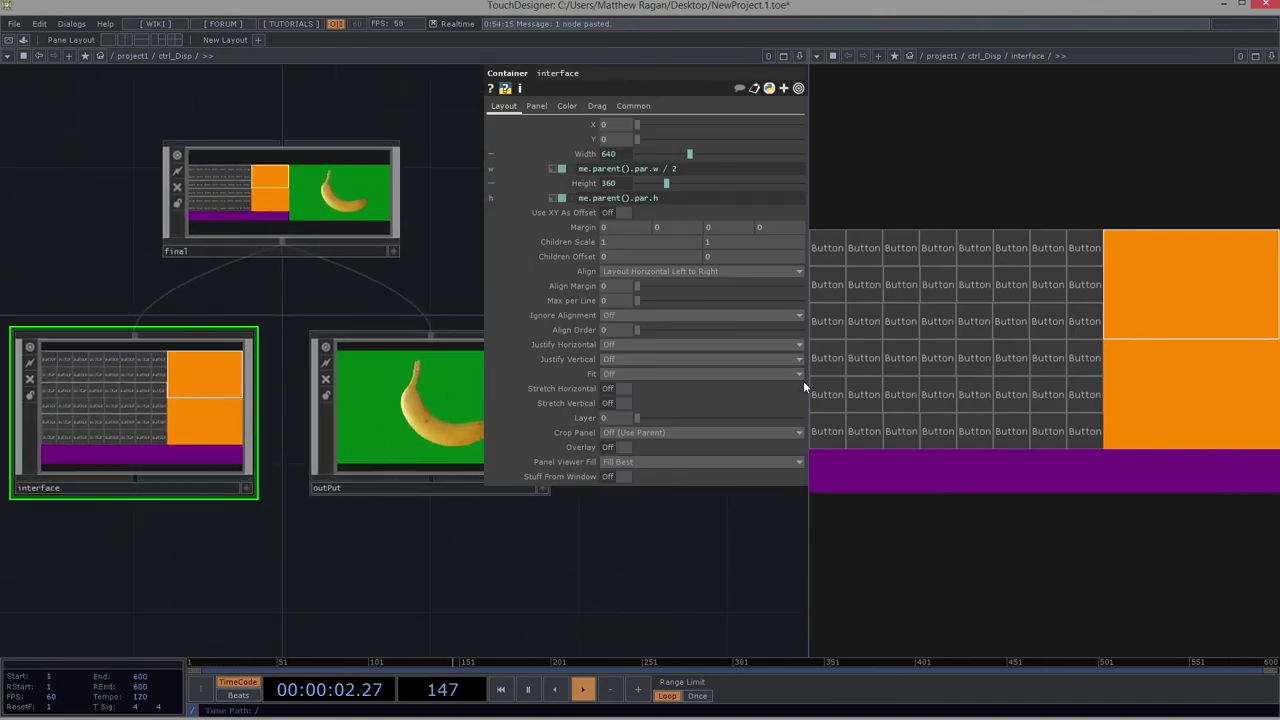
click(1268, 56)
click(1198, 147)
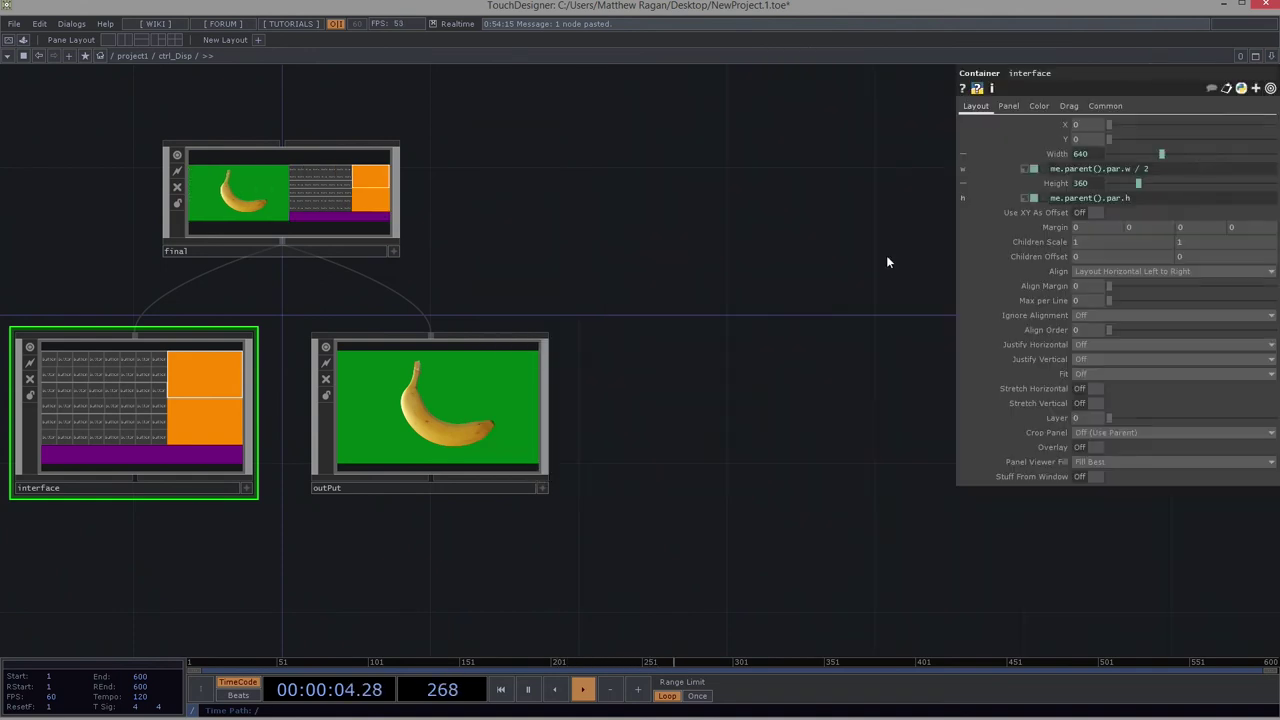
drag(506, 338, 623, 290)
key(ctrl+z)
scroll(583, 251, down, 5)
scroll(549, 277, up, 4)
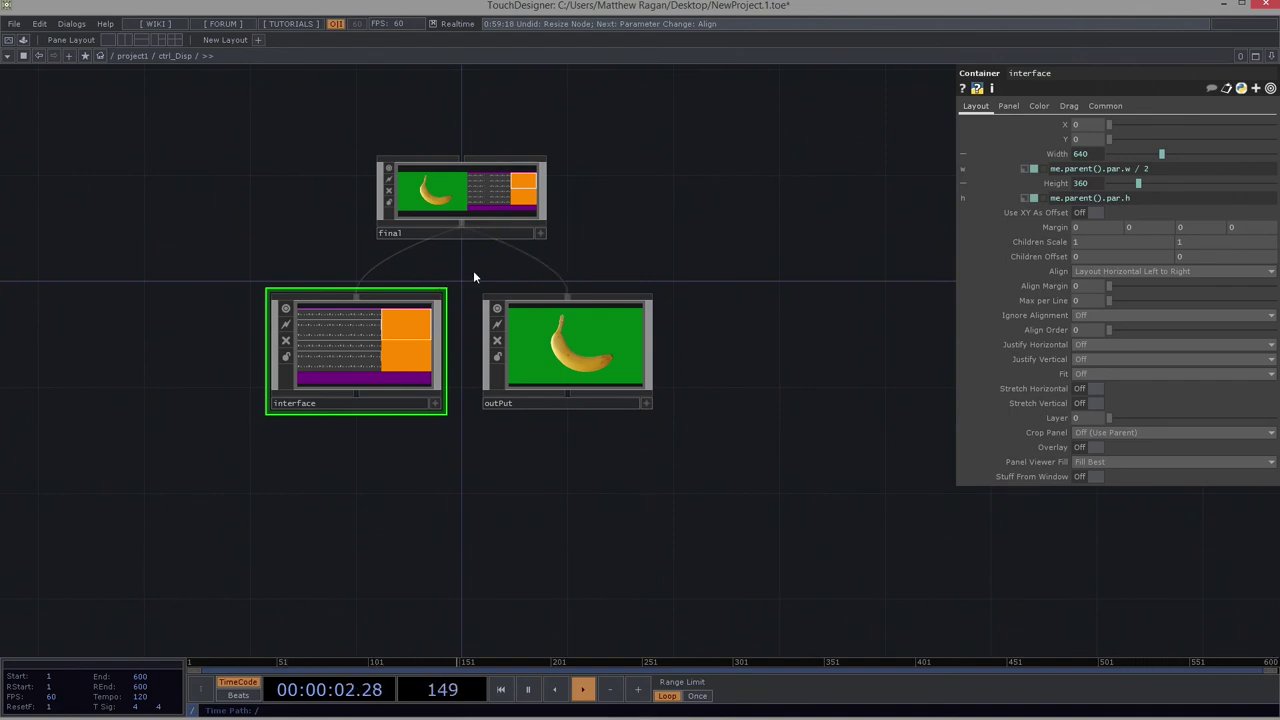
Step: Open ctrl_Disp in a floating viewer to inspect it, then close the viewer
scroll(473, 270, down, 5)
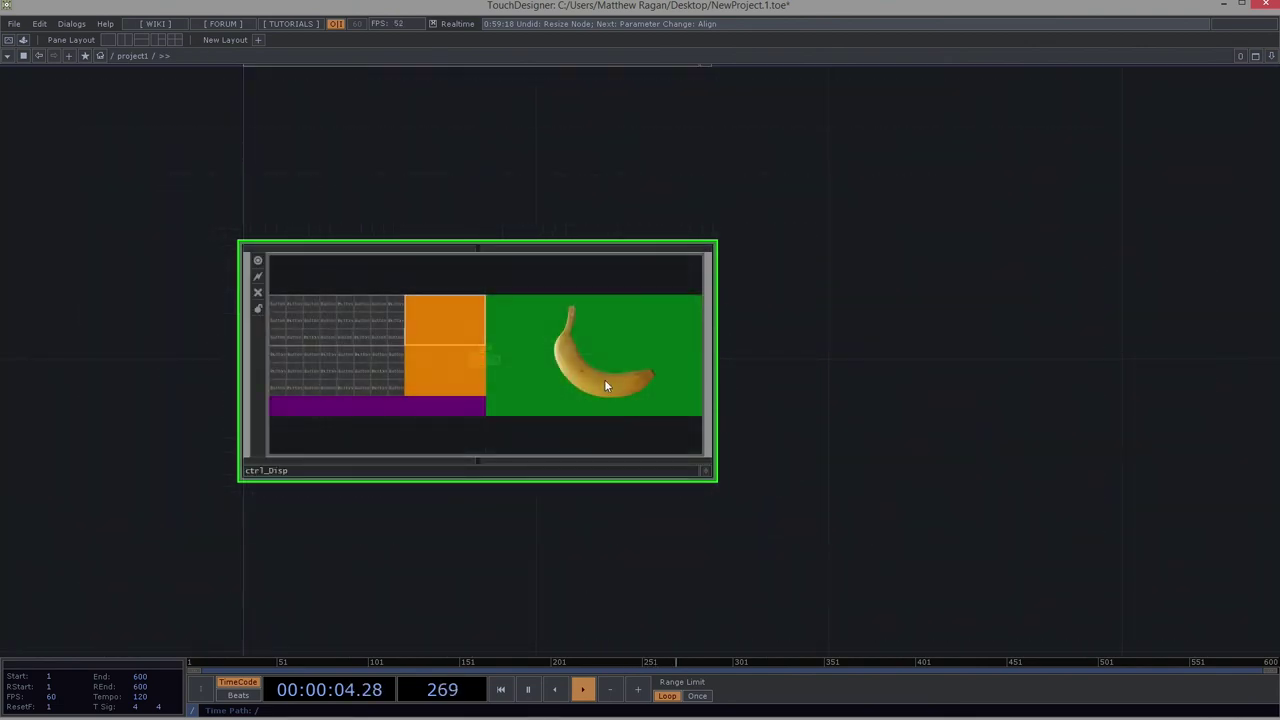
key(p)
right_click(468, 210)
click(496, 271)
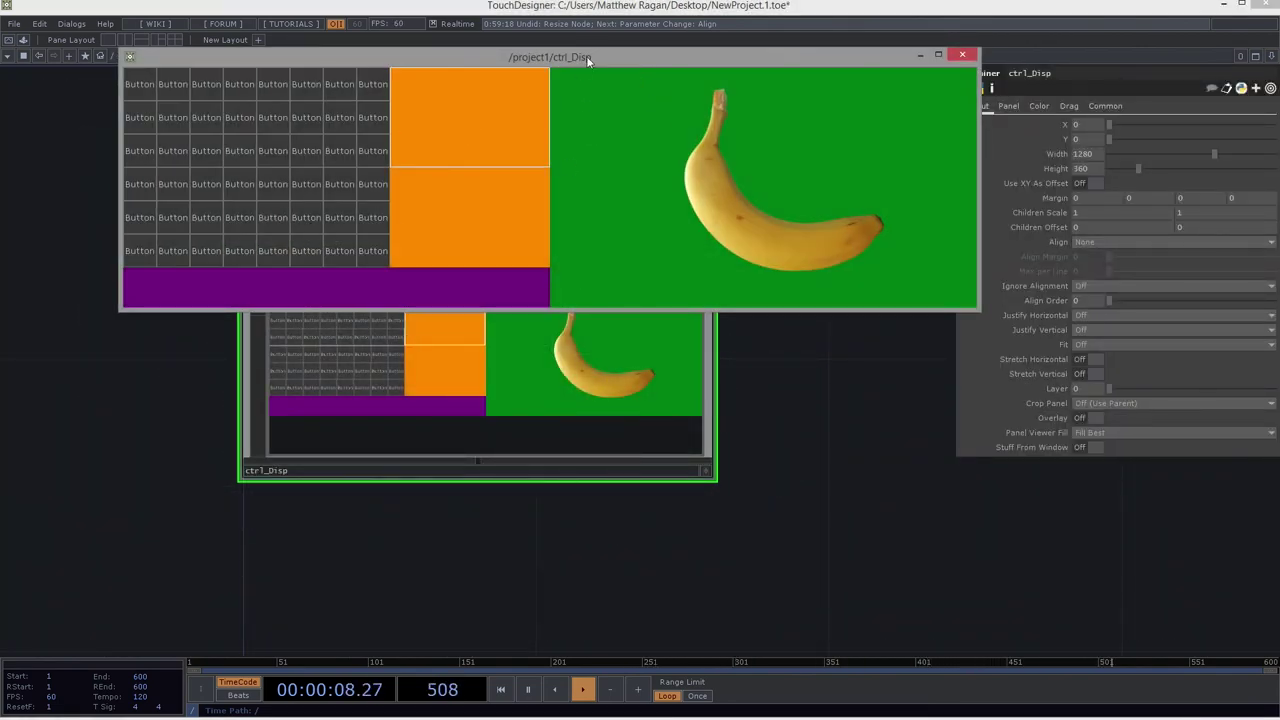
drag(588, 60, 650, 300)
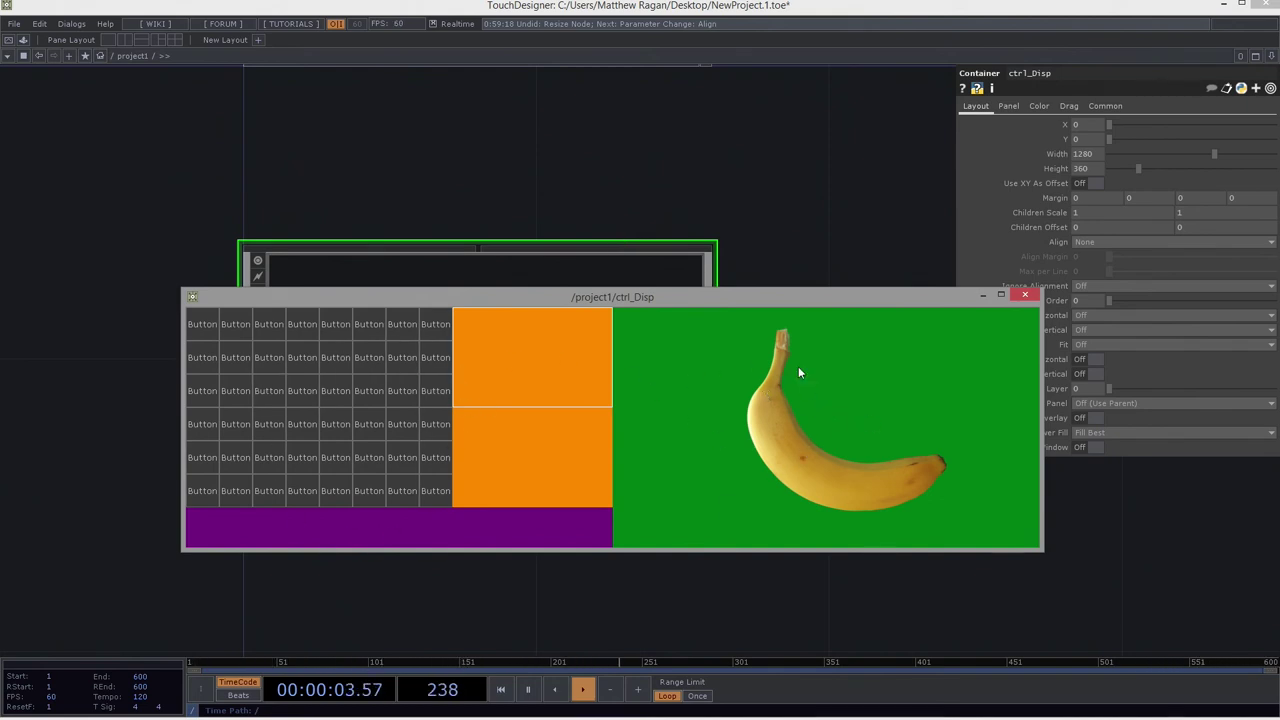
click(1024, 296)
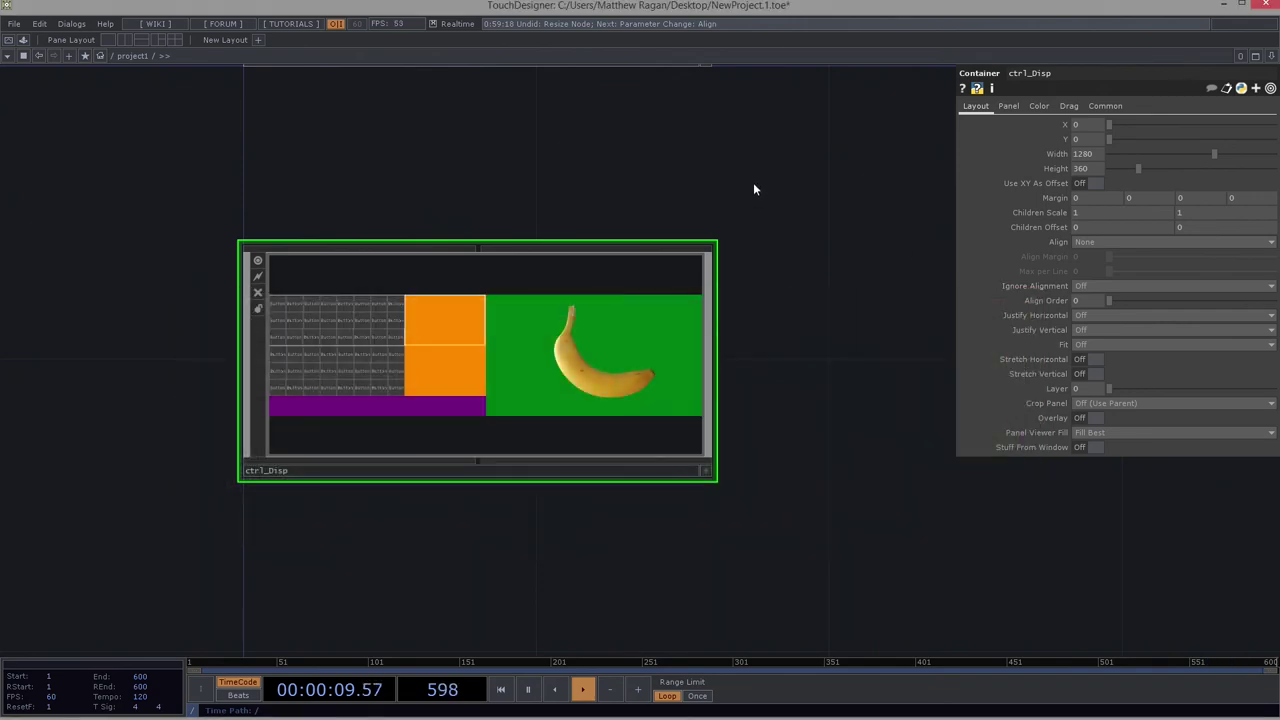
Step: Home the network and preview the interface in Perform Mode, exiting with Esc
key(h)
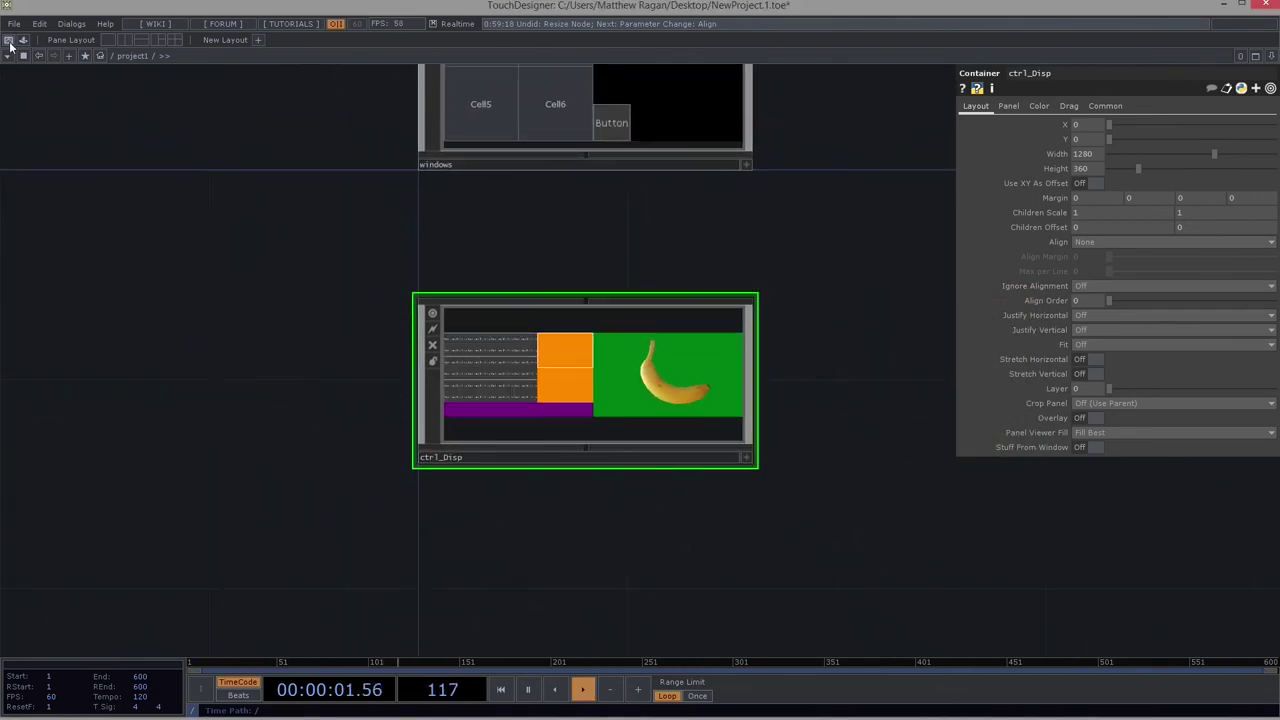
click(8, 41)
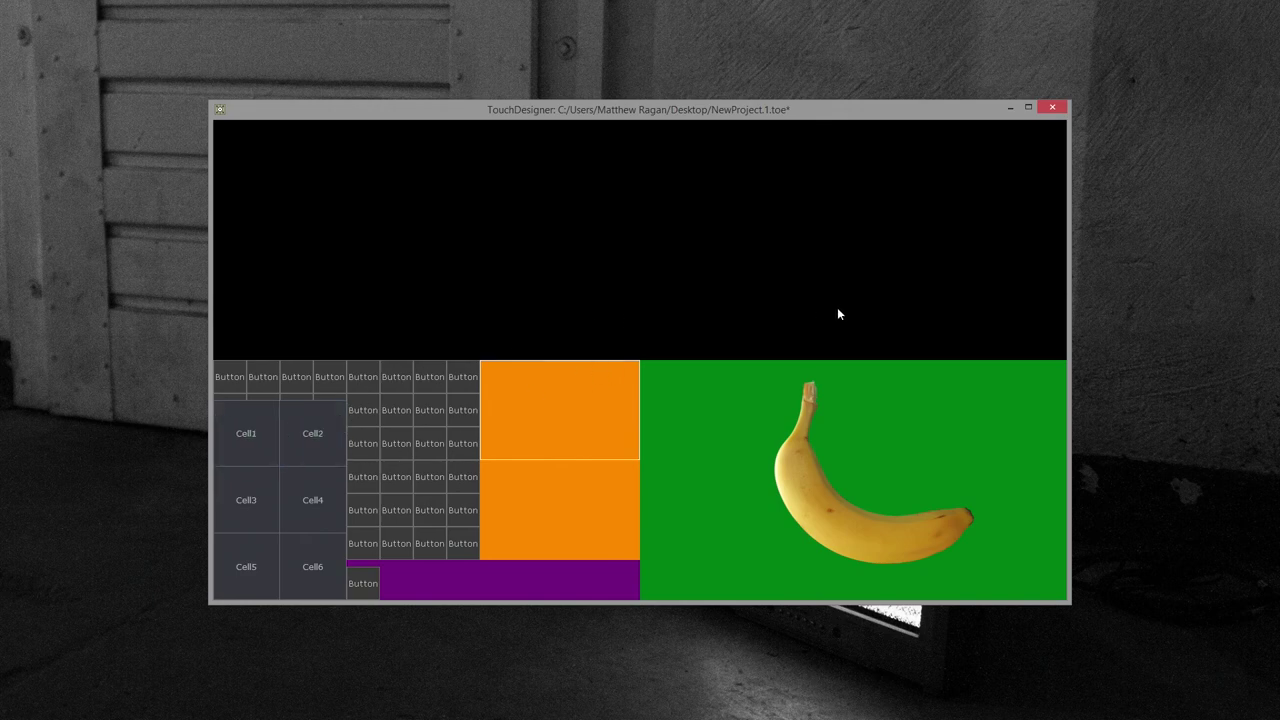
key(Escape)
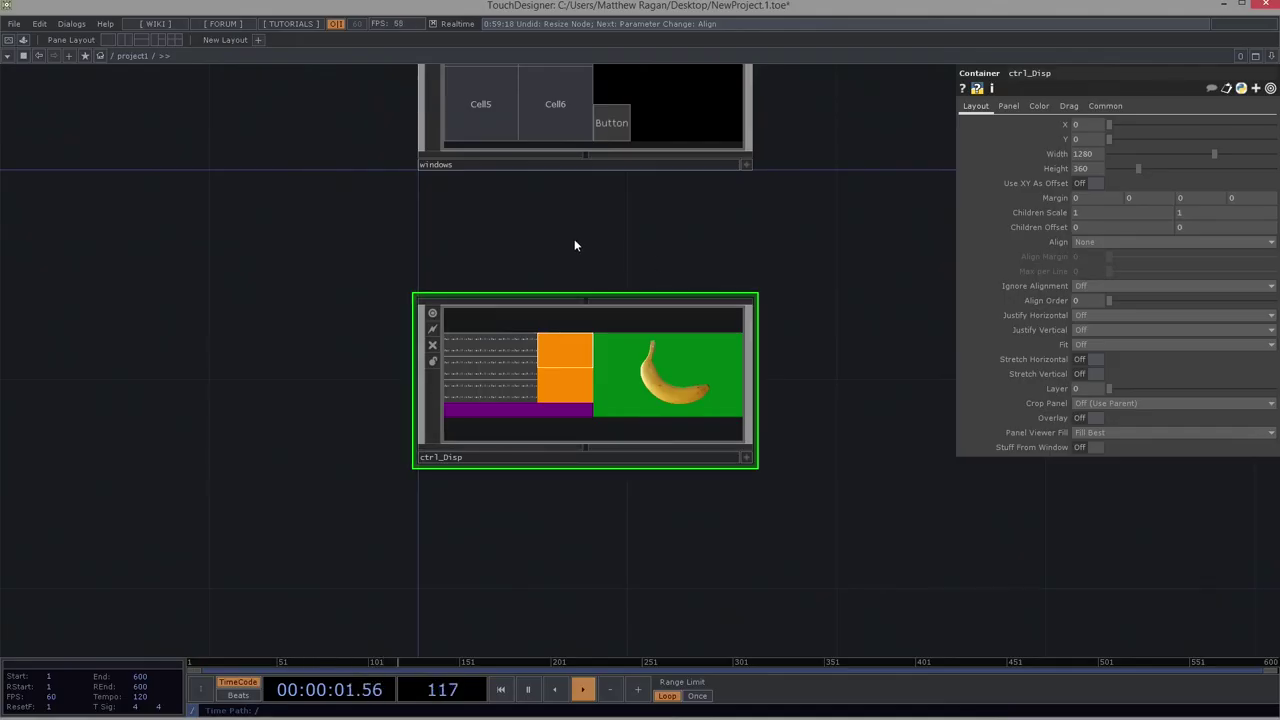
Step: Split the workspace and make ctrl_Disp the perform window's Operator, then test it
click(124, 40)
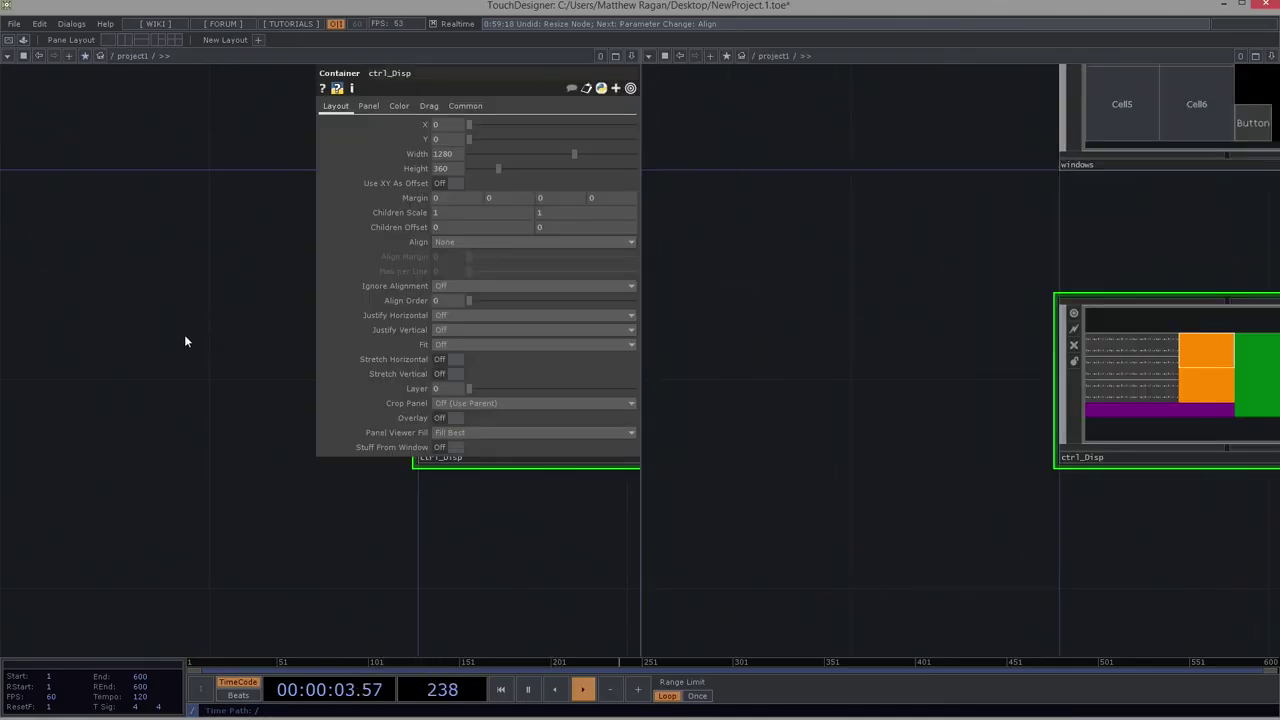
scroll(322, 509, down, 3)
scroll(322, 509, down, 6)
scroll(205, 458, up, 5)
drag(1004, 574, 706, 578)
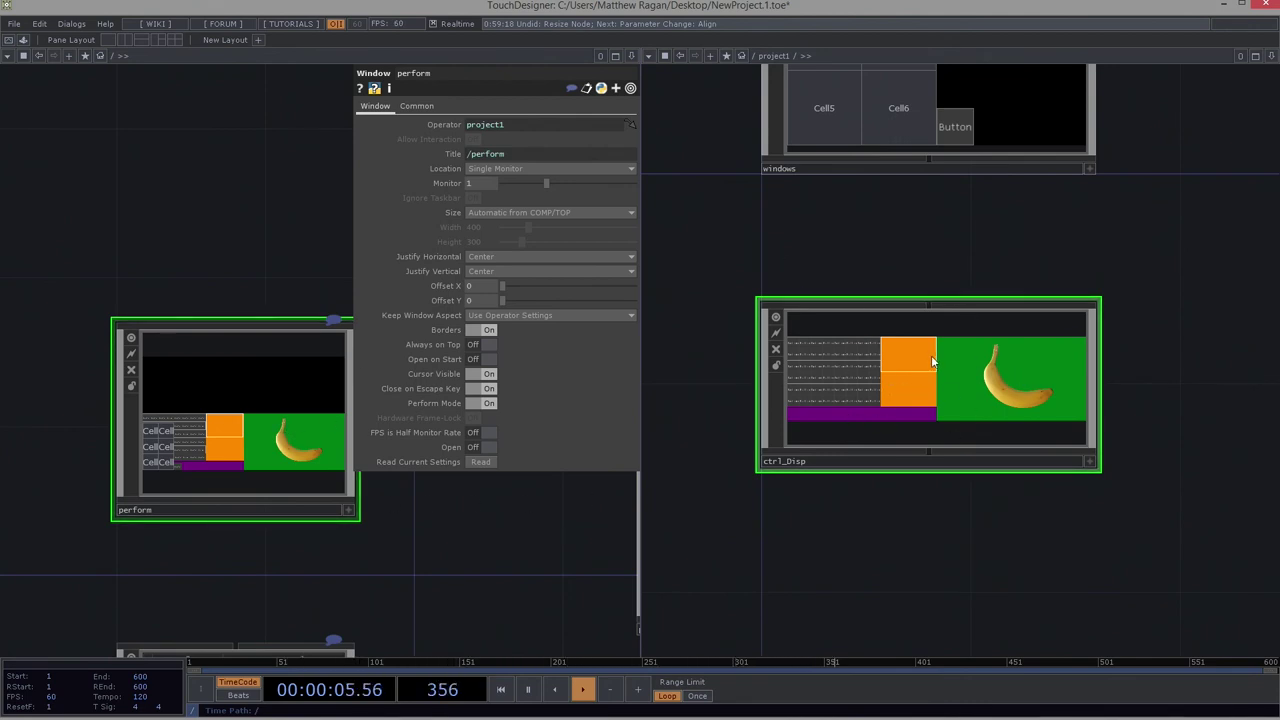
mouse_move(931, 370)
mouse_down()
mouse_move(263, 397)
mouse_move(229, 440)
mouse_up()
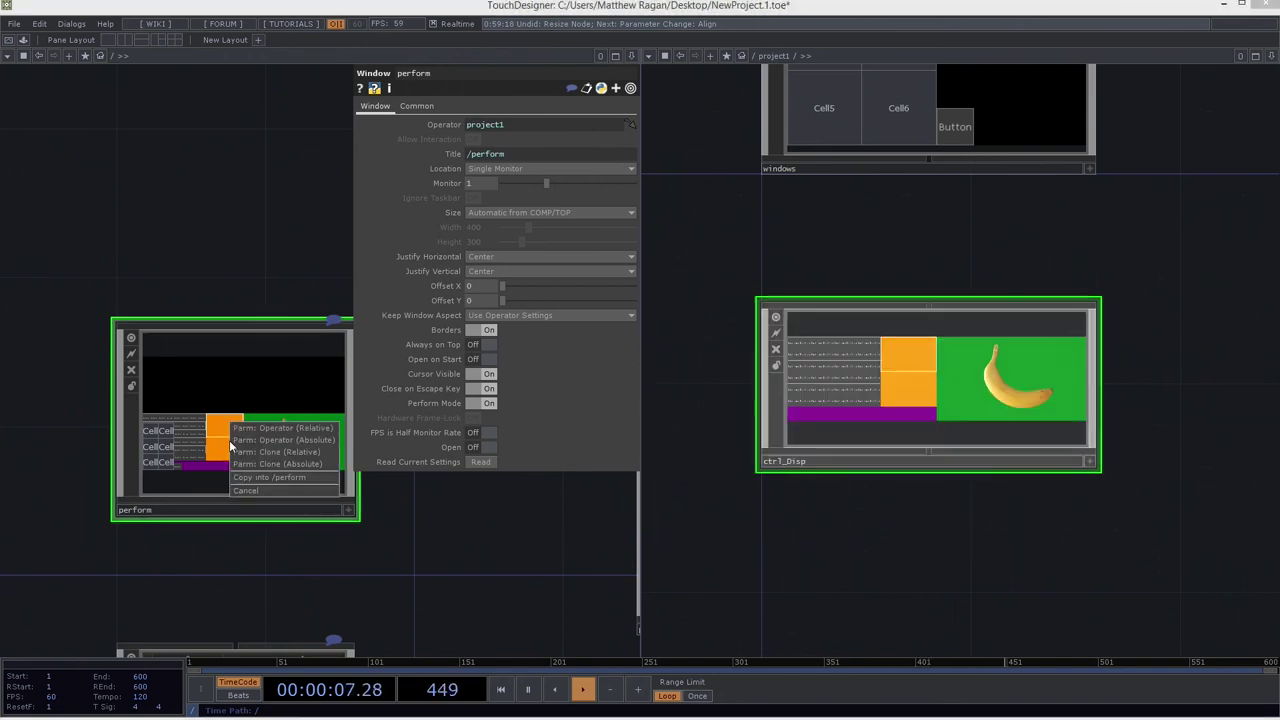
click(294, 427)
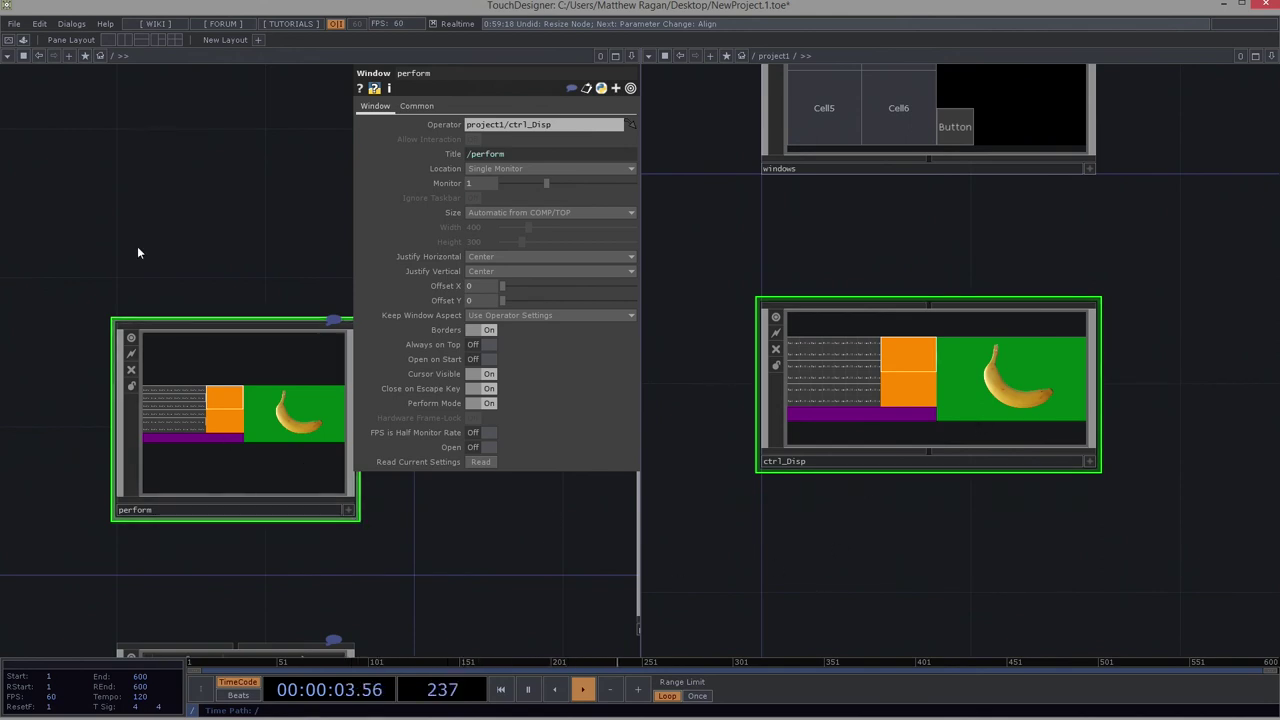
click(8, 41)
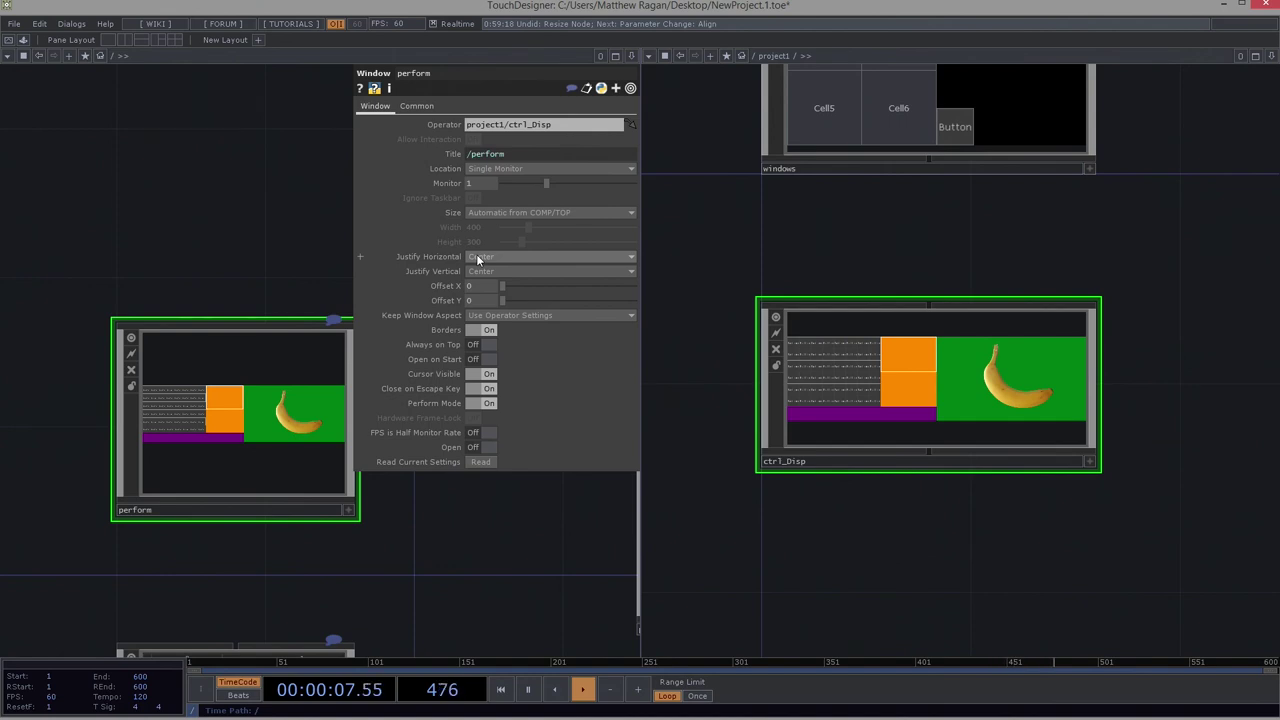
Step: Set the perform window's Monitor to 1, Location to All Monitors and Size to Fill Location
click(480, 183)
text(1)
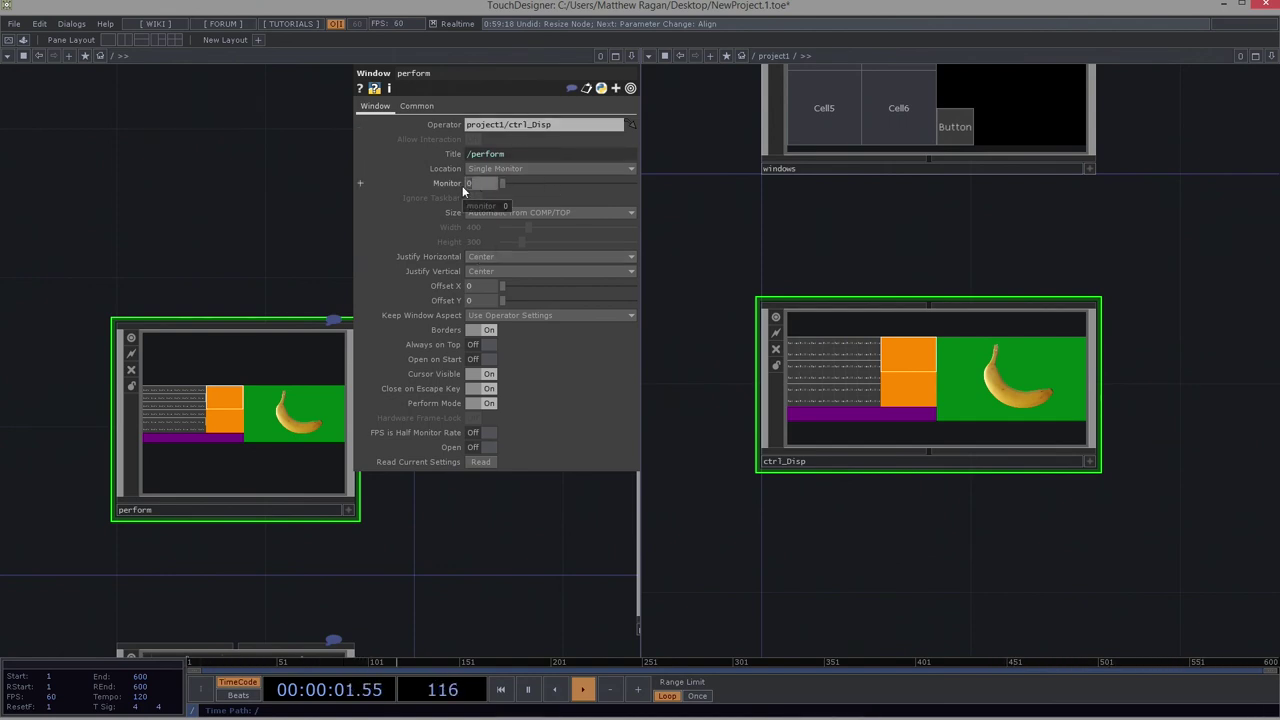
key(Return)
click(554, 169)
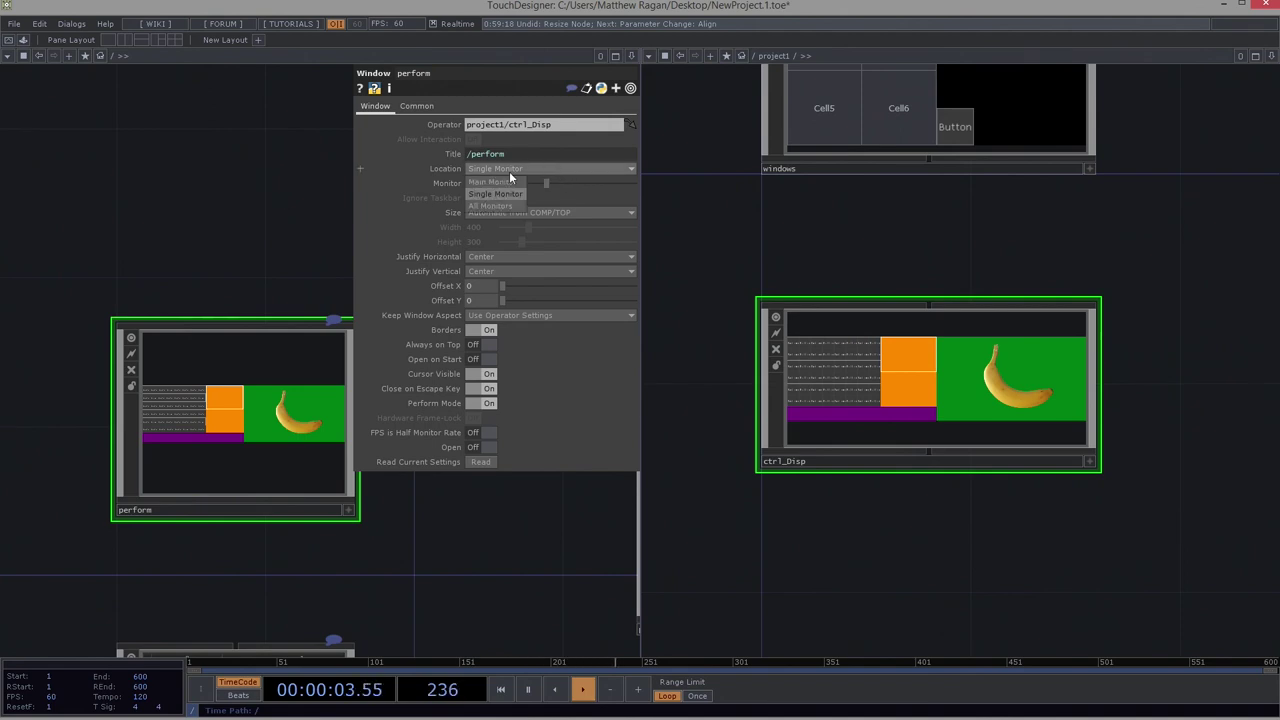
click(498, 205)
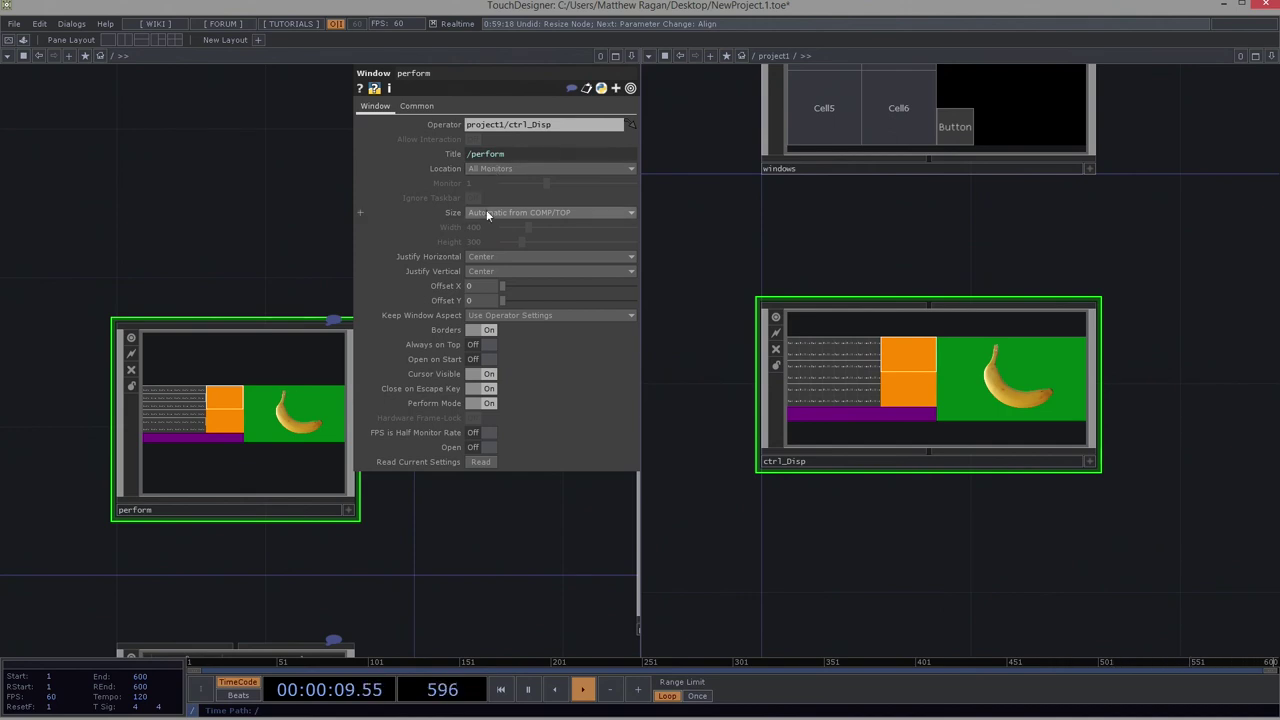
click(508, 212)
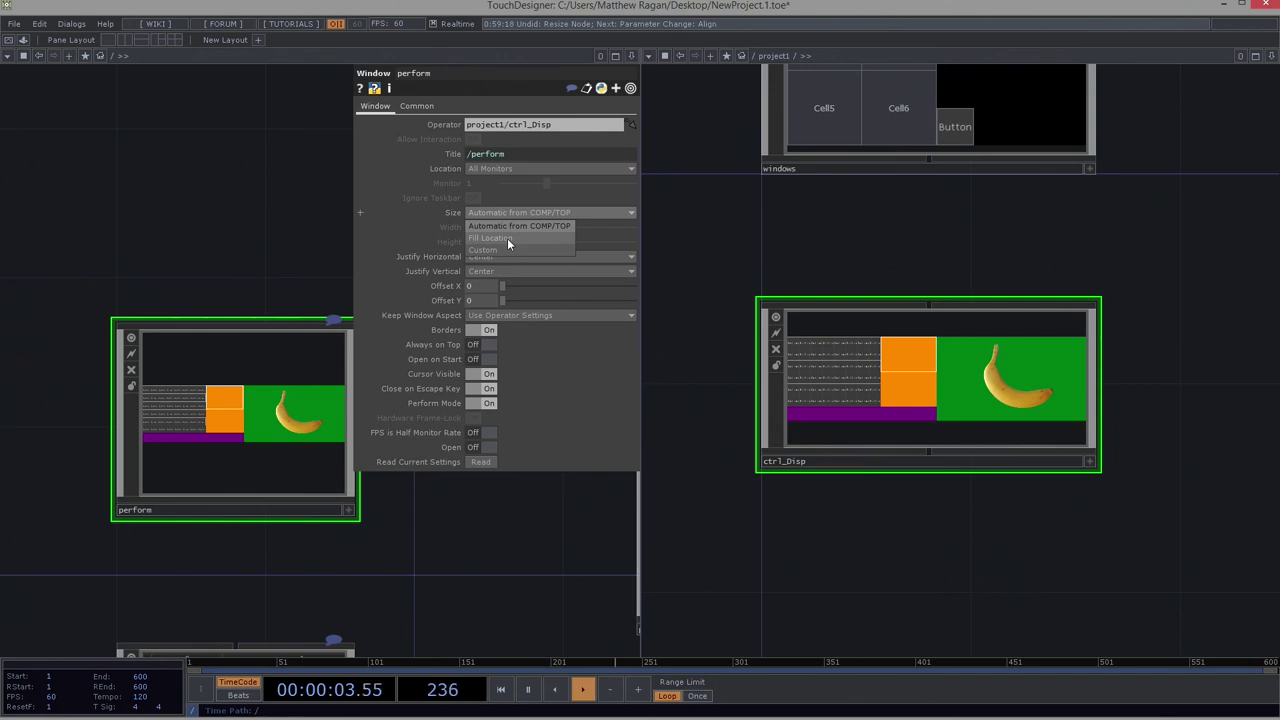
click(507, 240)
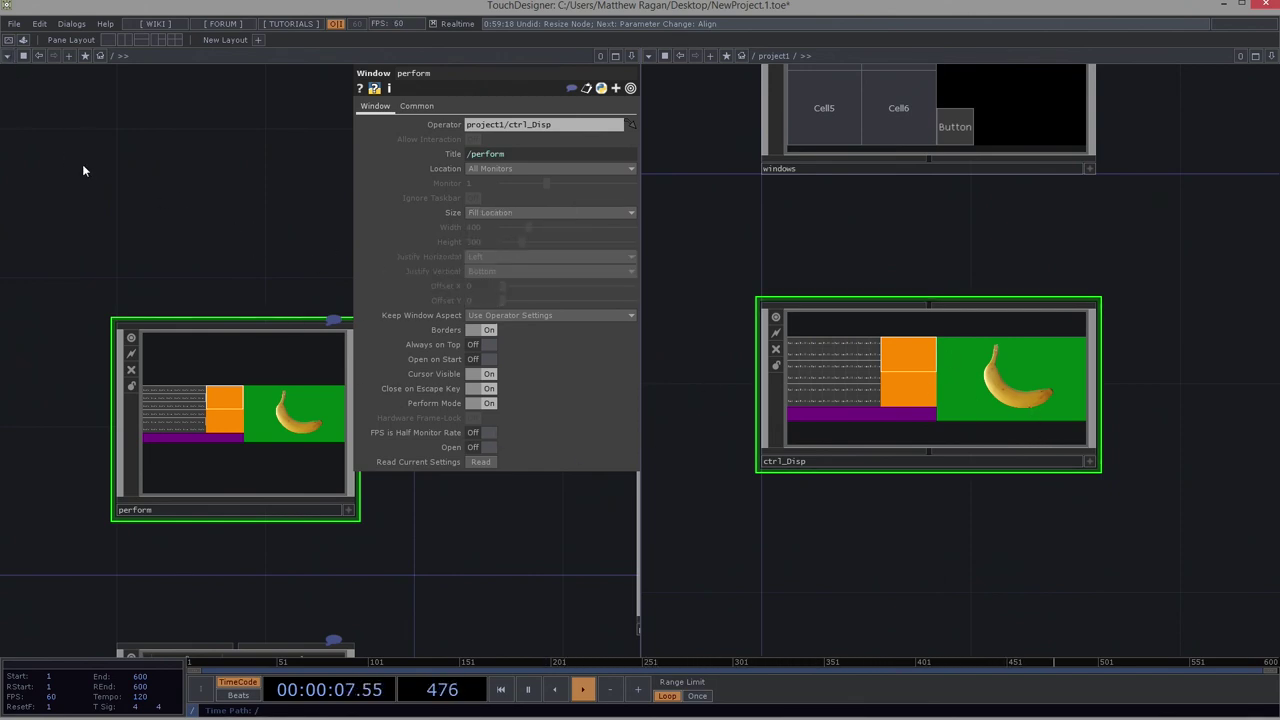
Step: Test Perform Mode, exit with Esc, and turn the perform window's Borders off
click(10, 40)
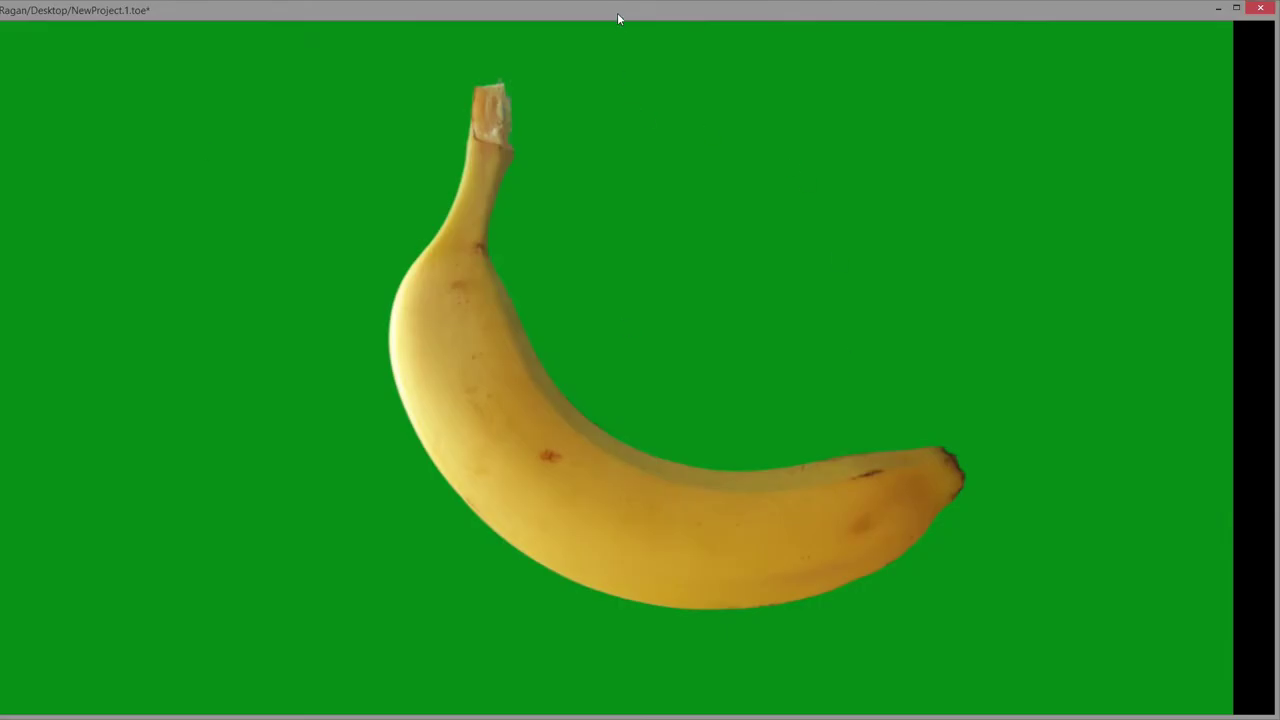
key(Escape)
click(487, 330)
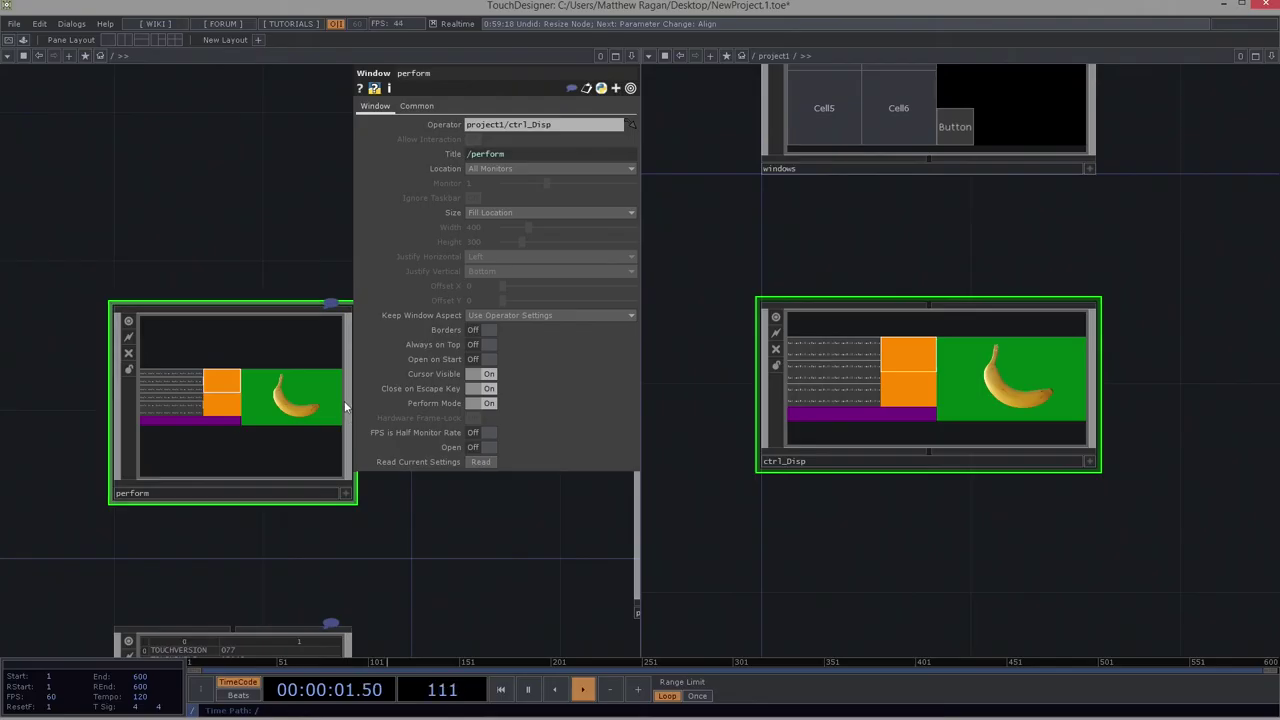
Step: Collapse the workspace back to a single network pane showing project1
drag(450, 541, 283, 451)
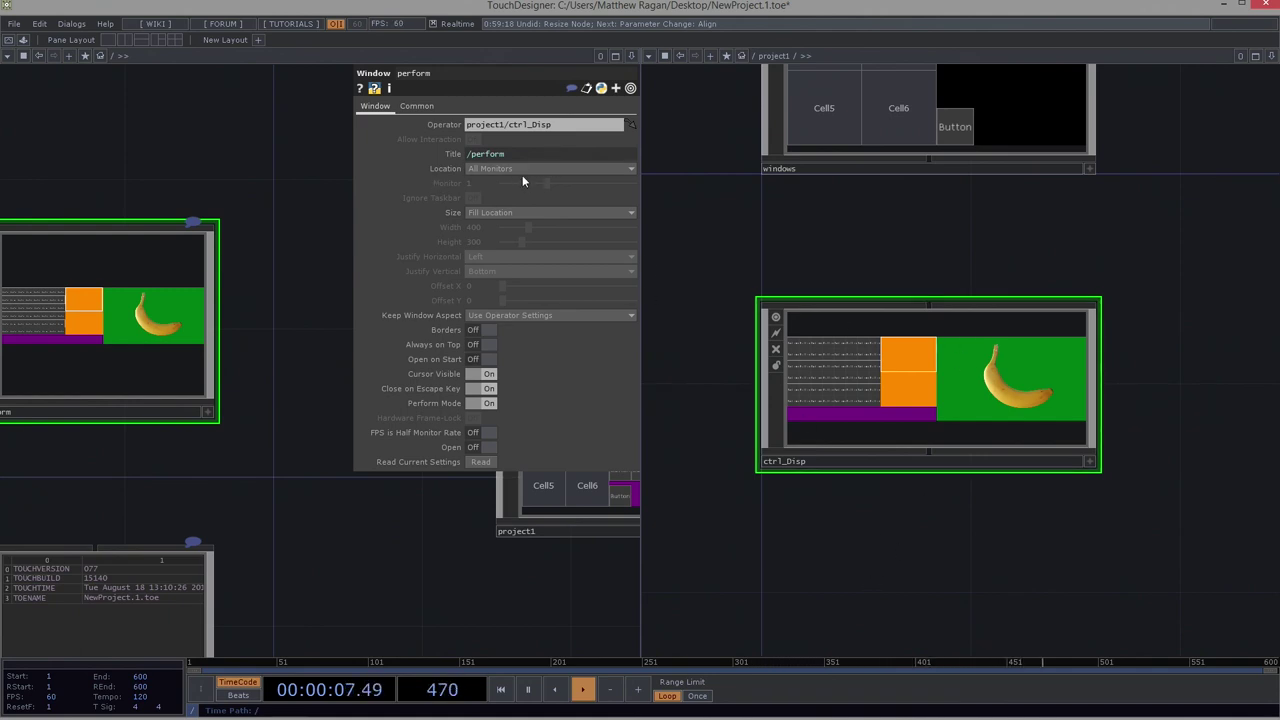
click(1272, 57)
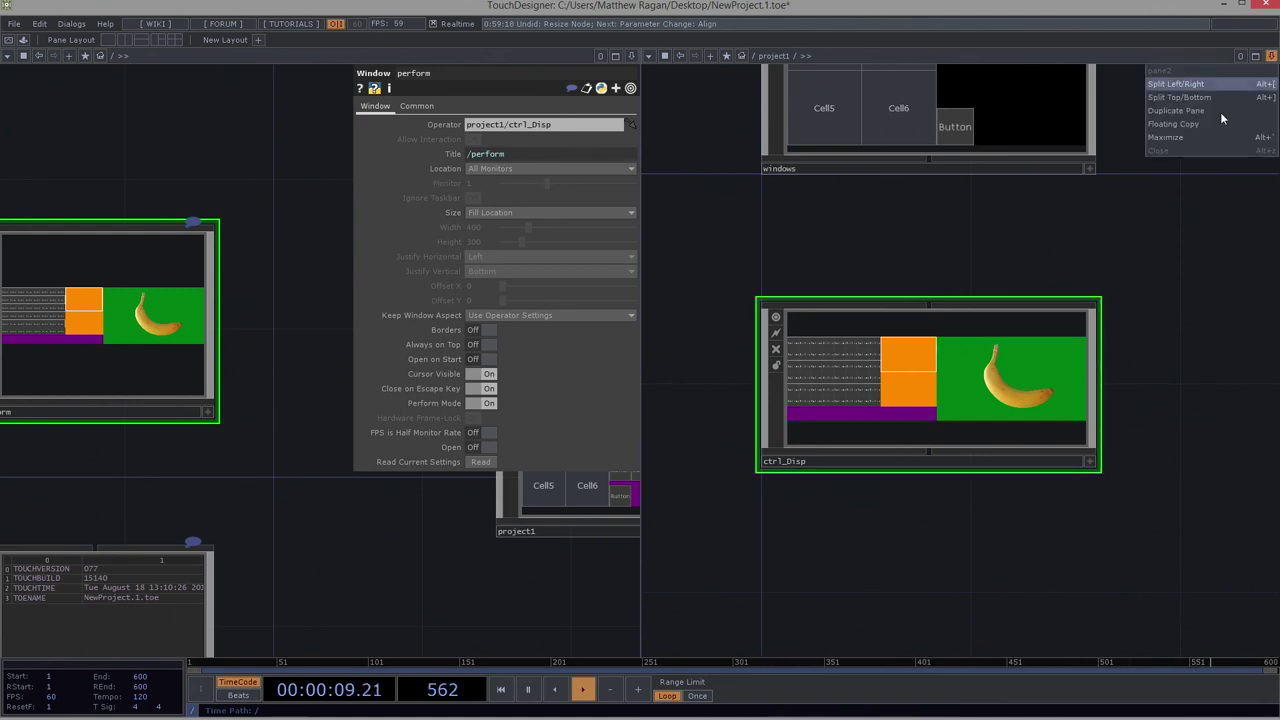
click(1166, 146)
Step: Enter project1, then resize and move the moviefilein2 monitor-layout sketch viewer and close it
scroll(637, 271, up, 5)
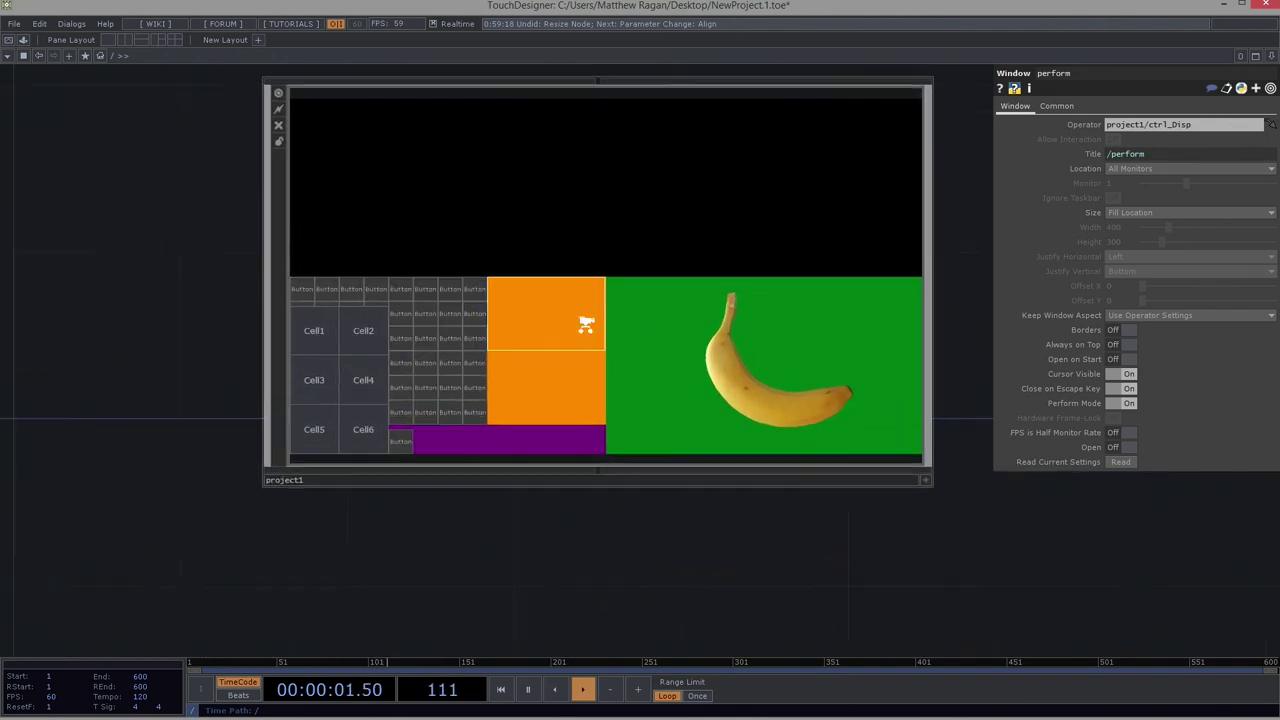
scroll(414, 380, up, 3)
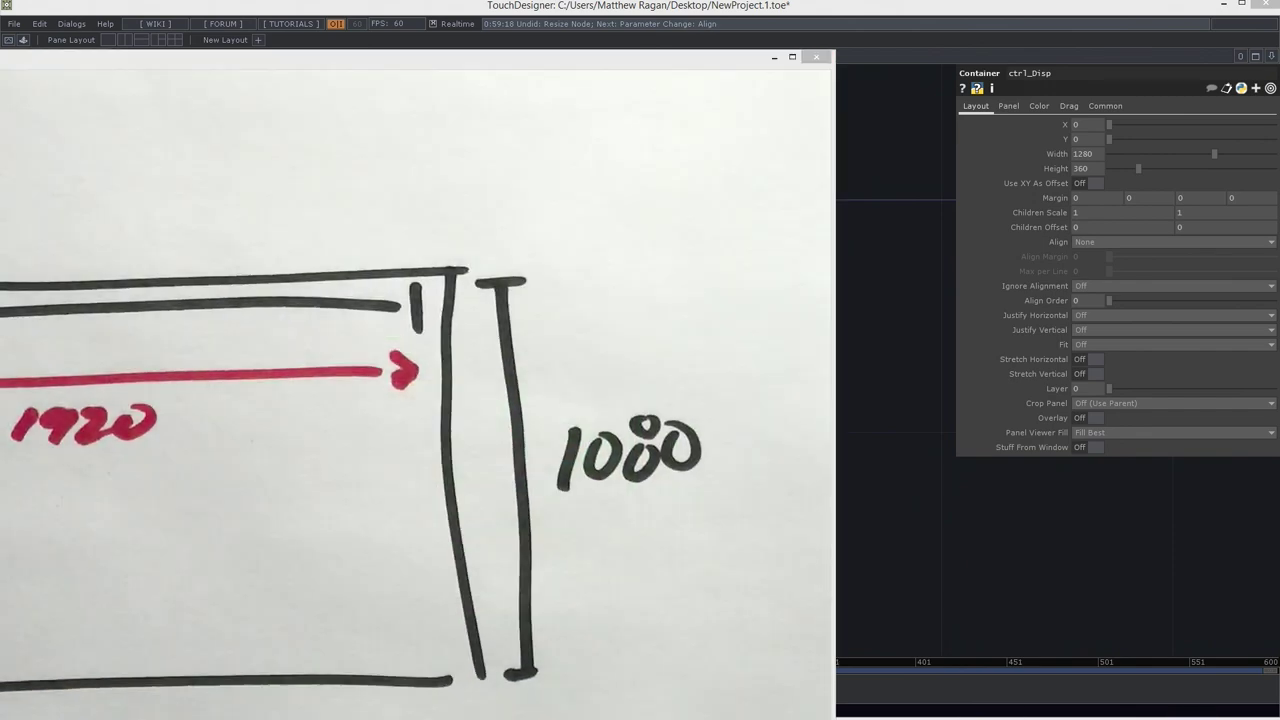
mouse_move(314, 57)
mouse_down()
mouse_move(380, 278)
mouse_move(345, 105)
mouse_up()
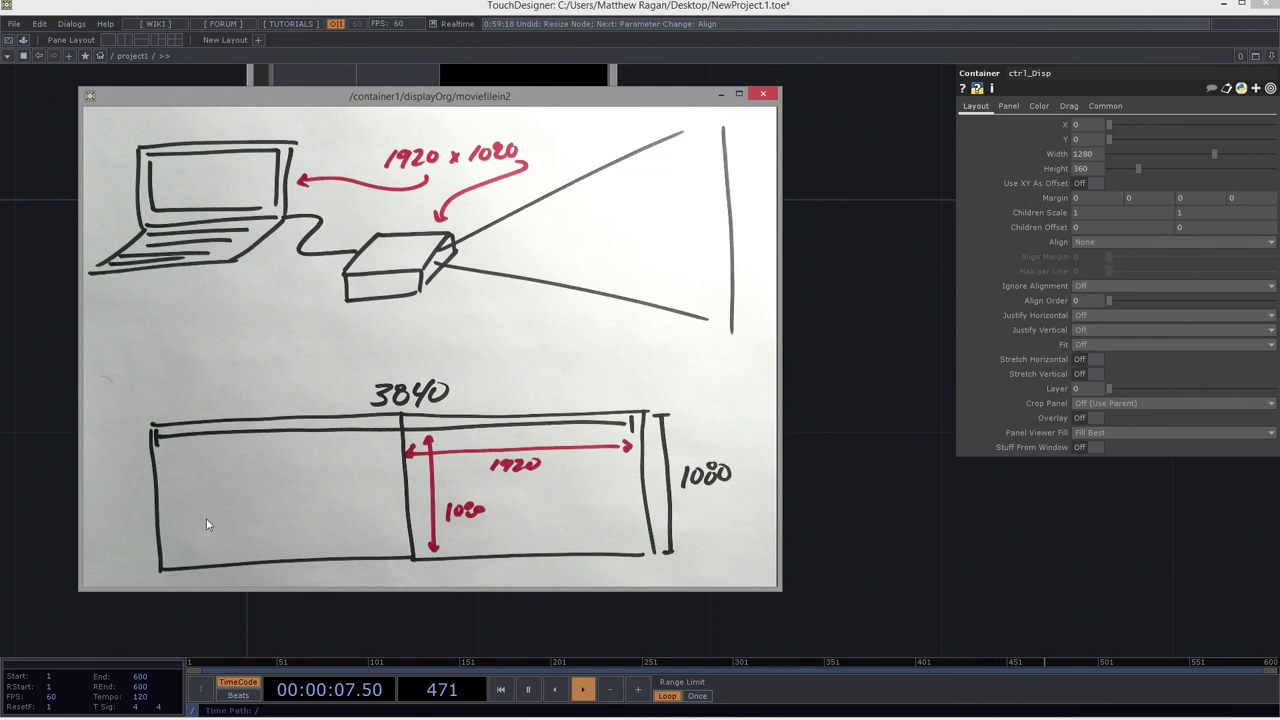
drag(493, 100, 1040, 80)
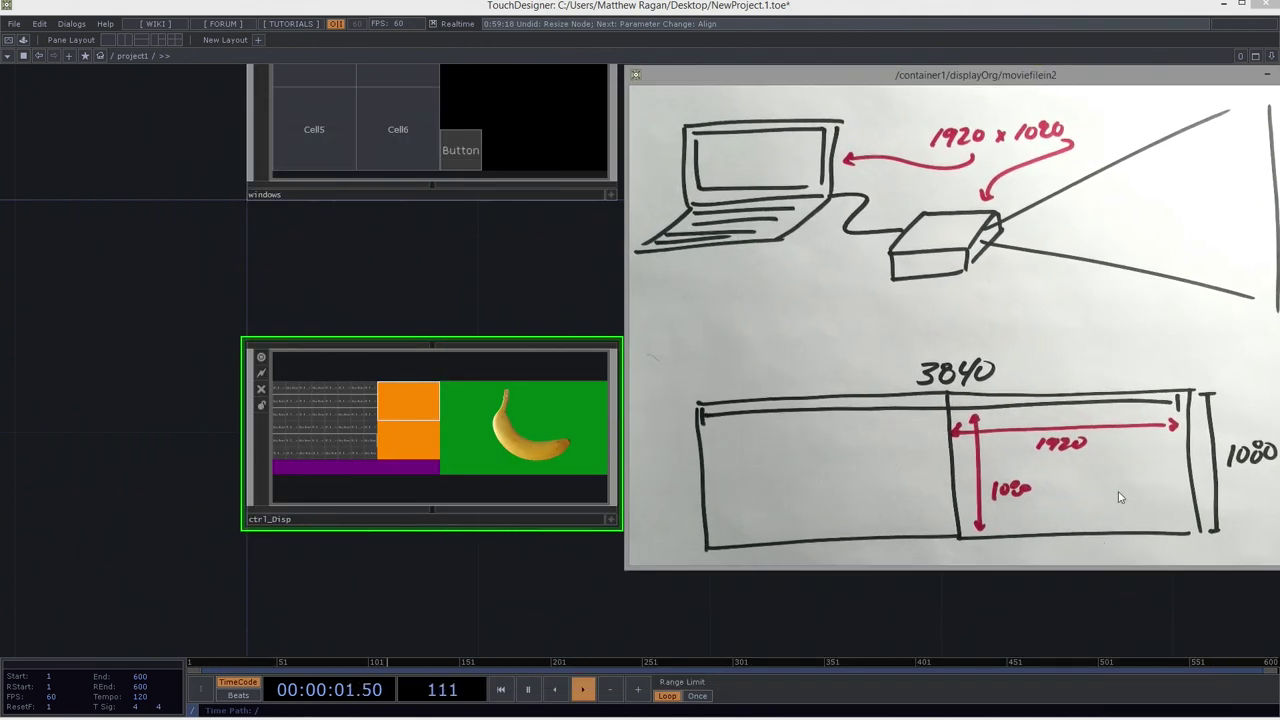
drag(1040, 82, 677, 136)
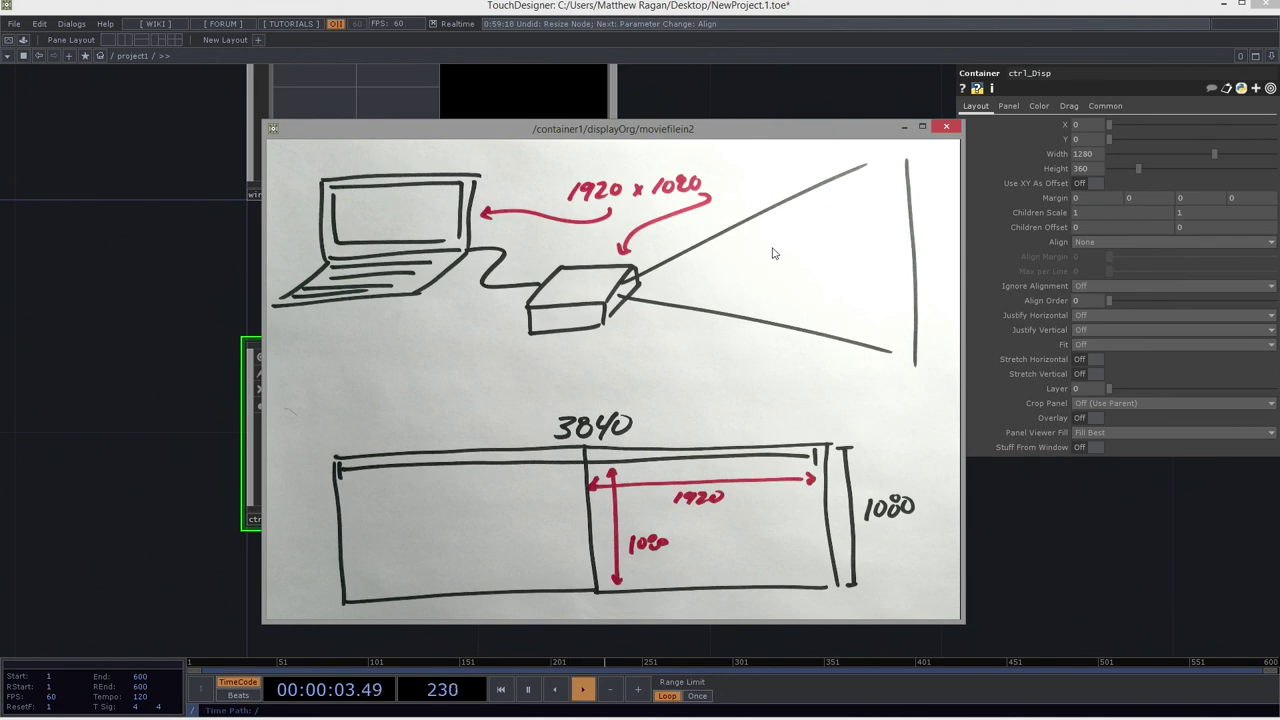
click(946, 126)
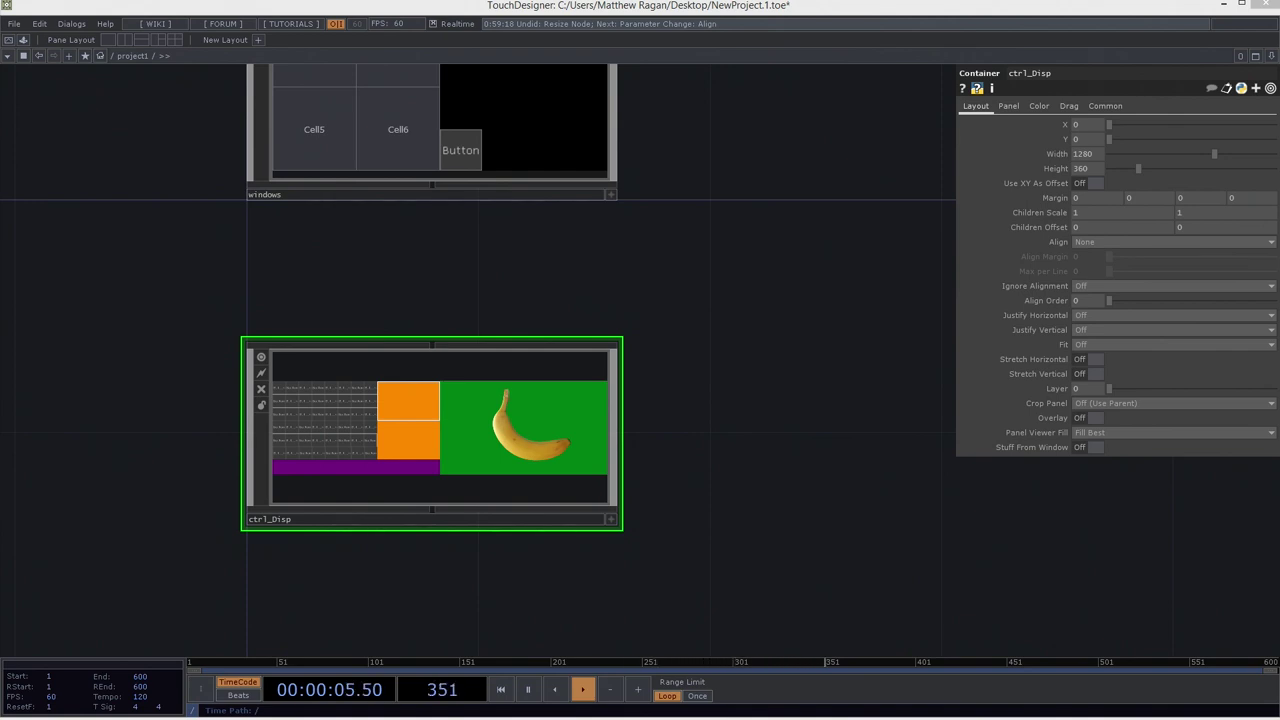
scroll(200, 365, up, 4)
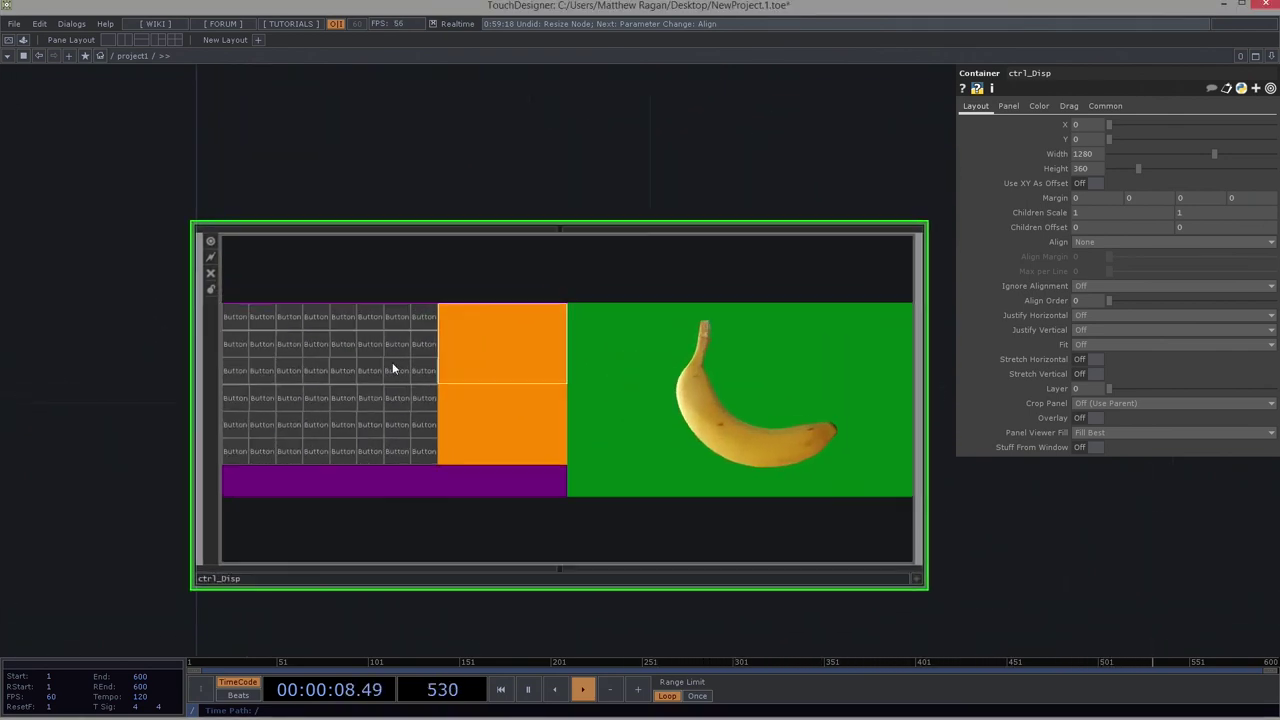